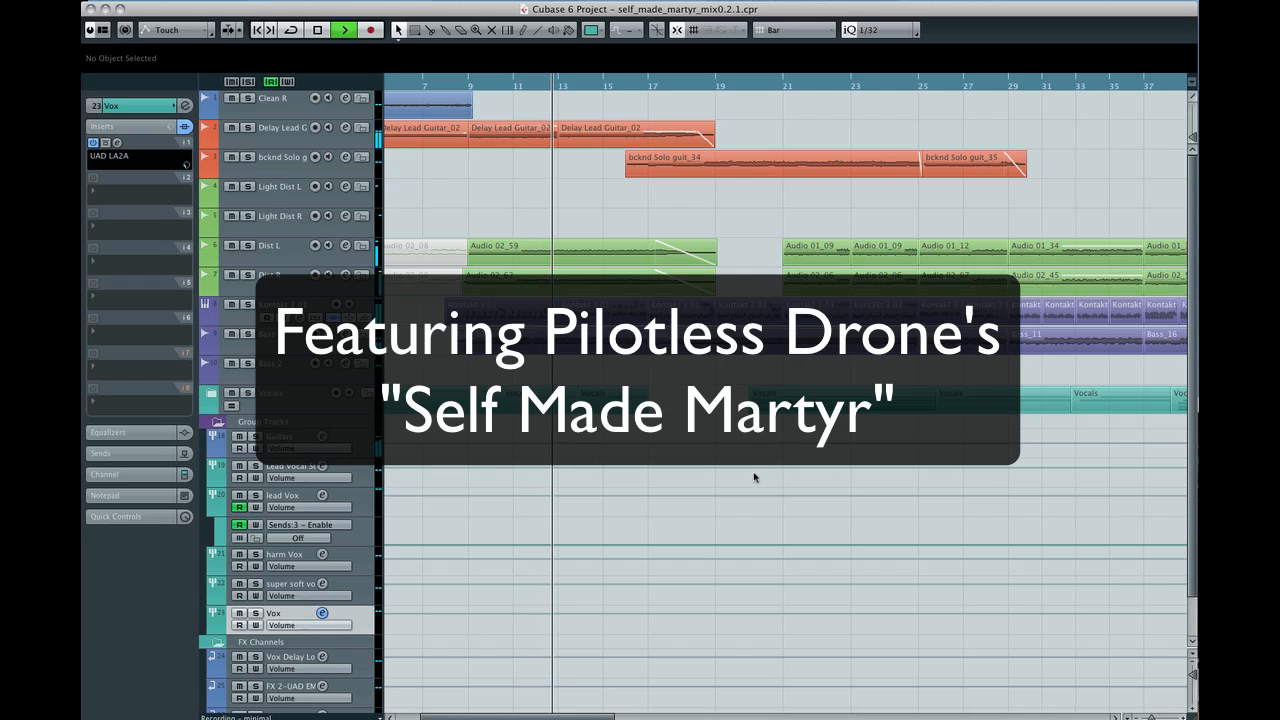
- Play the soloed Kontakt 3 01 drum track from bar 13 and stop playback after bar 18
key(space)
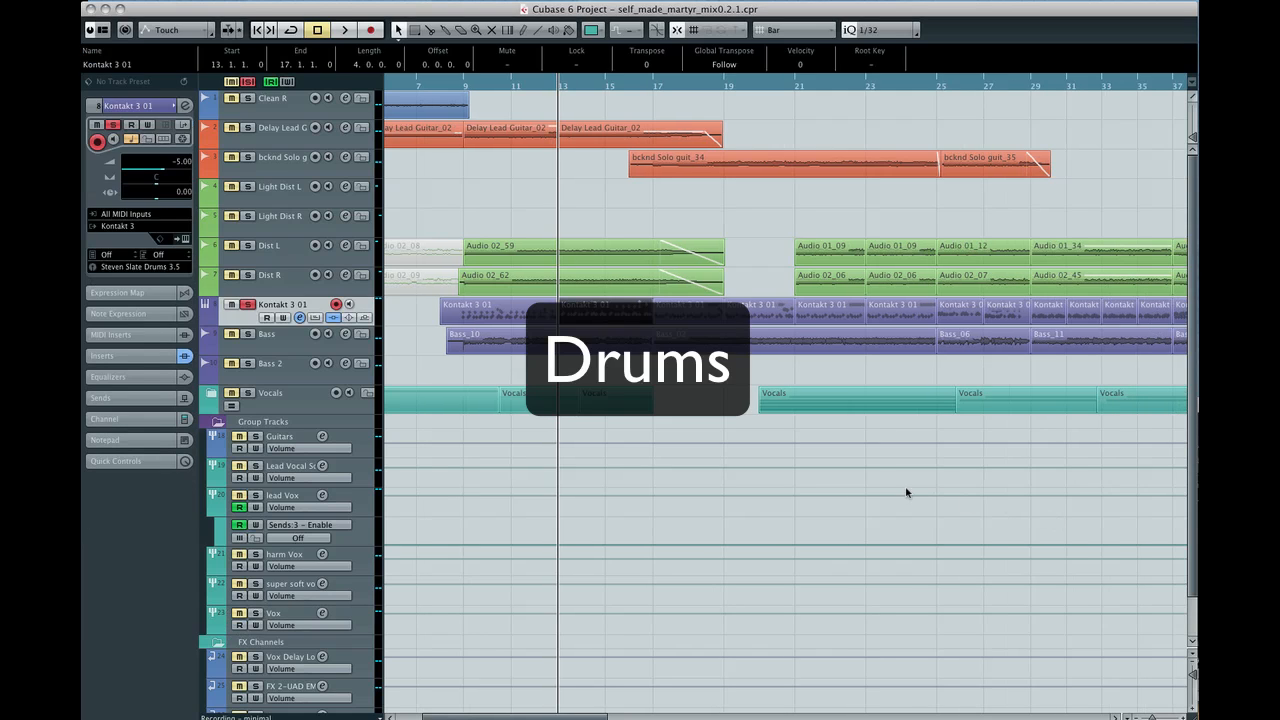
click(866, 474)
key(space)
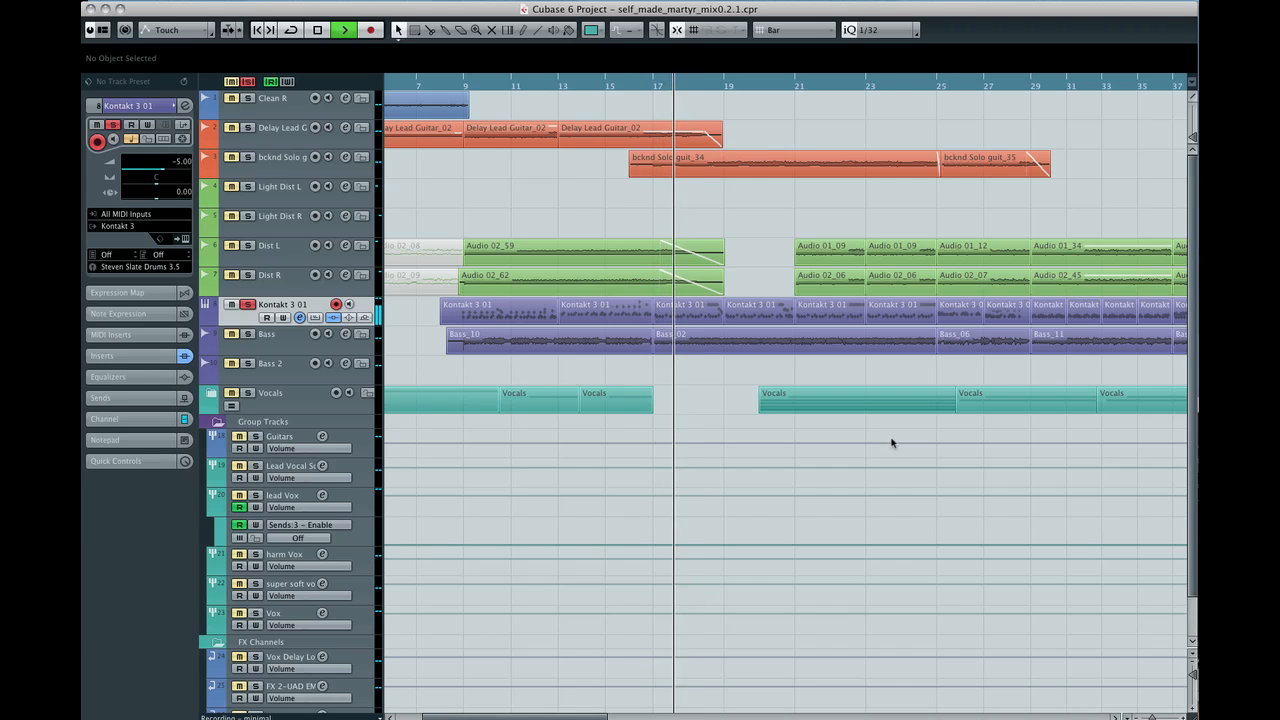
key(space)
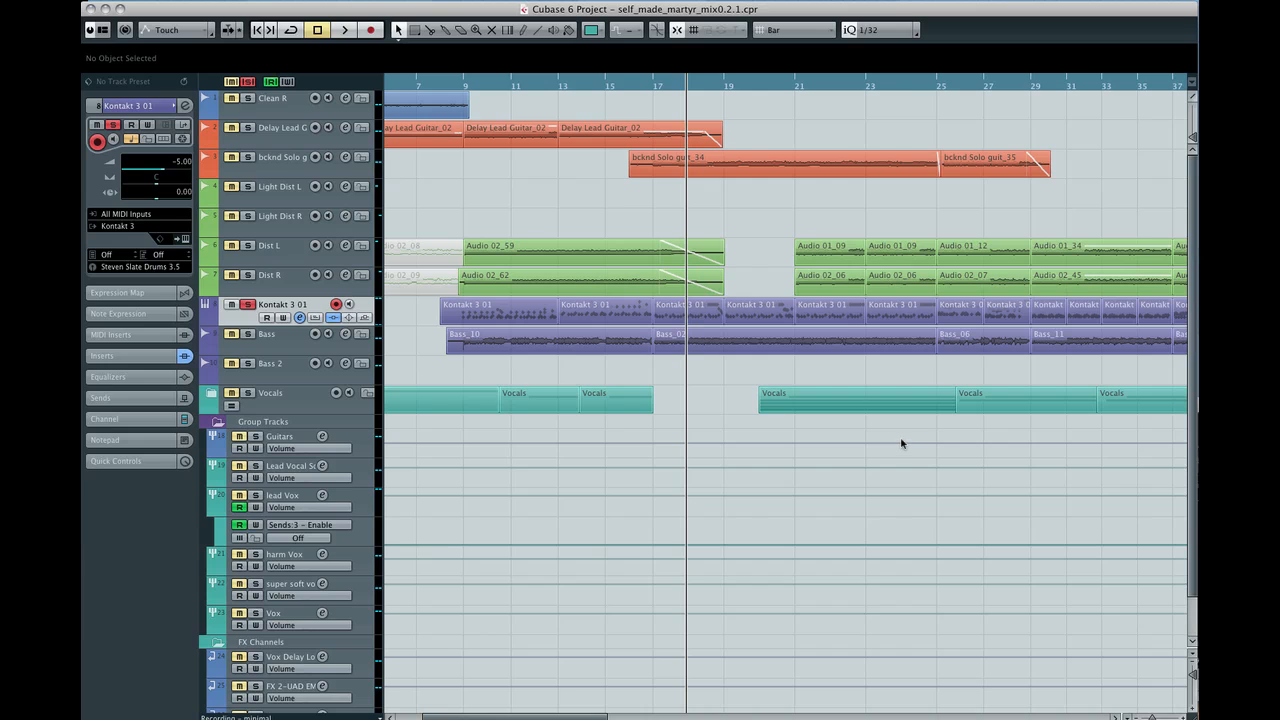
- Examine the kick, snare and crash hits of the bar 13 Kontakt 3 01 part in the Drum Editor, then close the editor
double_click(618, 316)
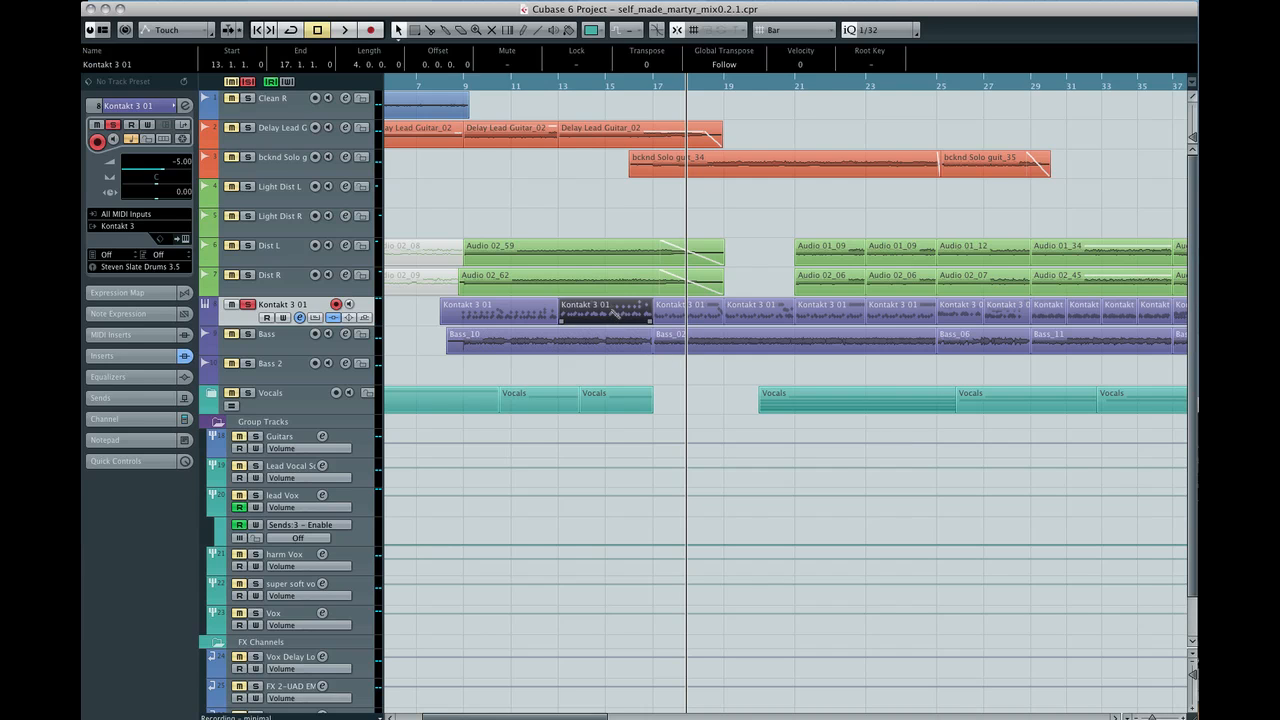
drag(470, 651, 477, 655)
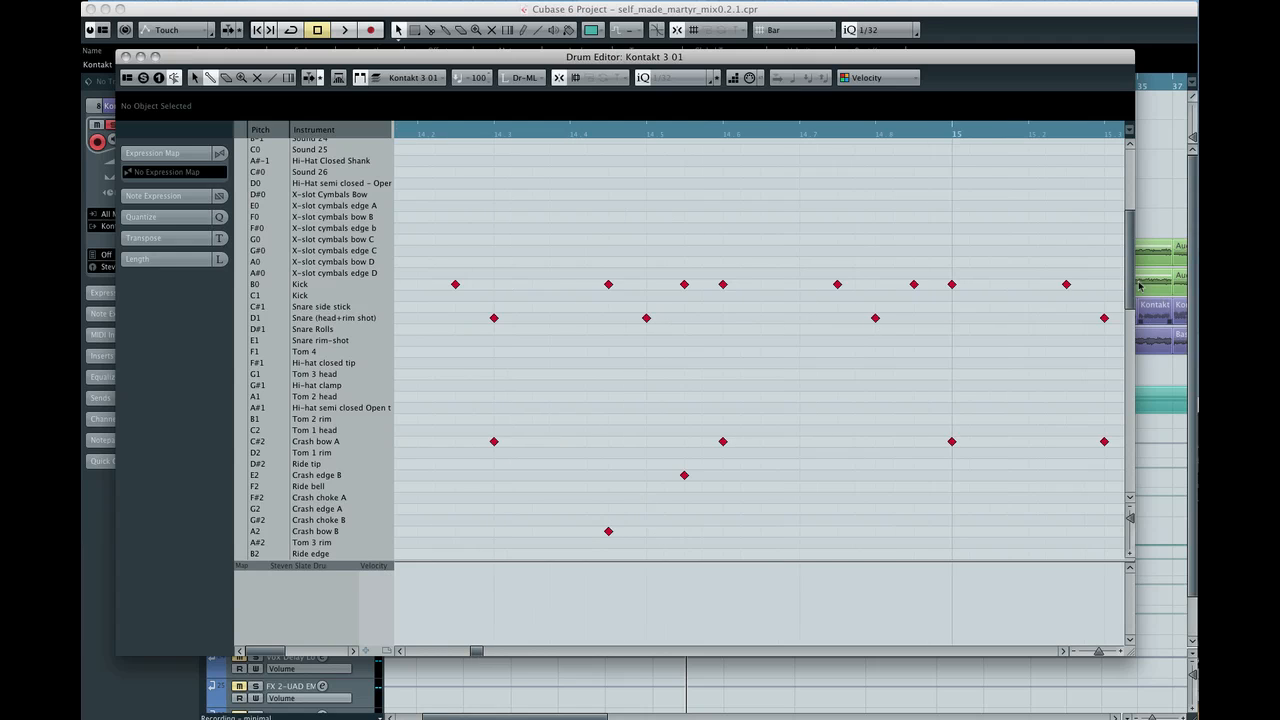
drag(1132, 252, 1130, 258)
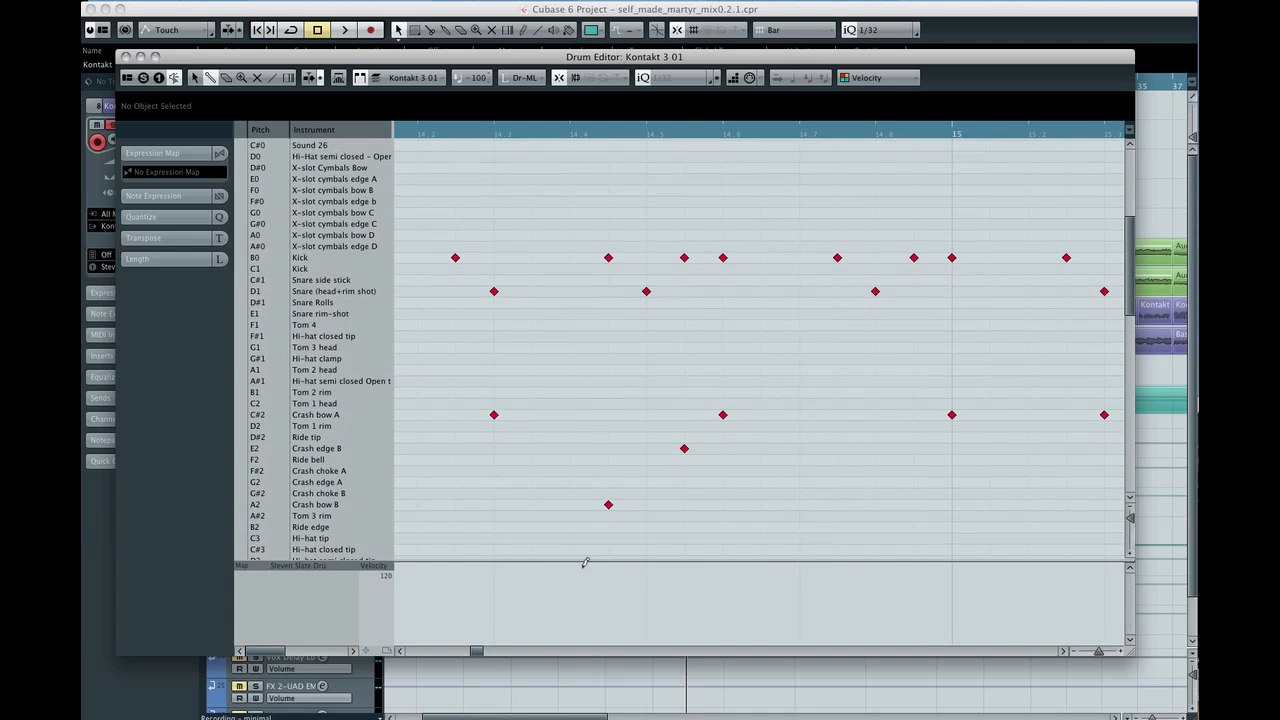
drag(480, 653, 487, 655)
drag(487, 655, 477, 656)
click(127, 57)
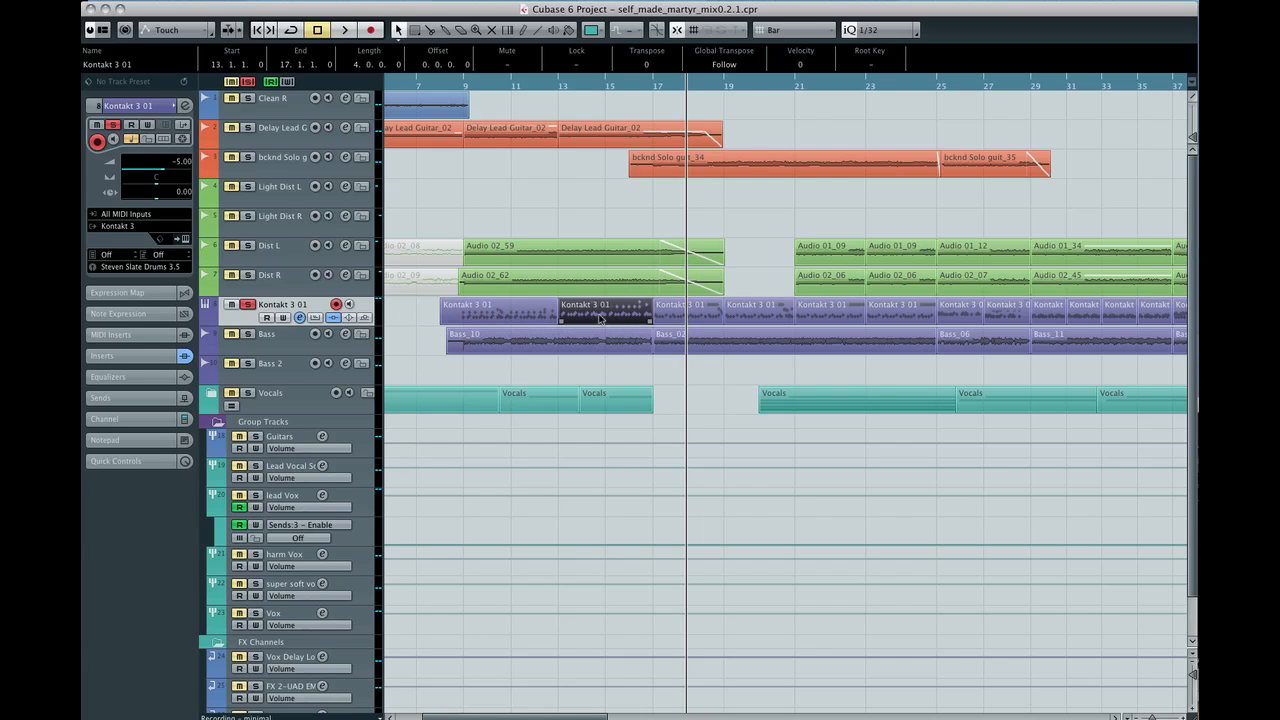
- Examine the drum instruments and output mixer of the Metal Hybrid1 kit in Kontakt Player, then close its window
click(186, 239)
drag(690, 190, 700, 195)
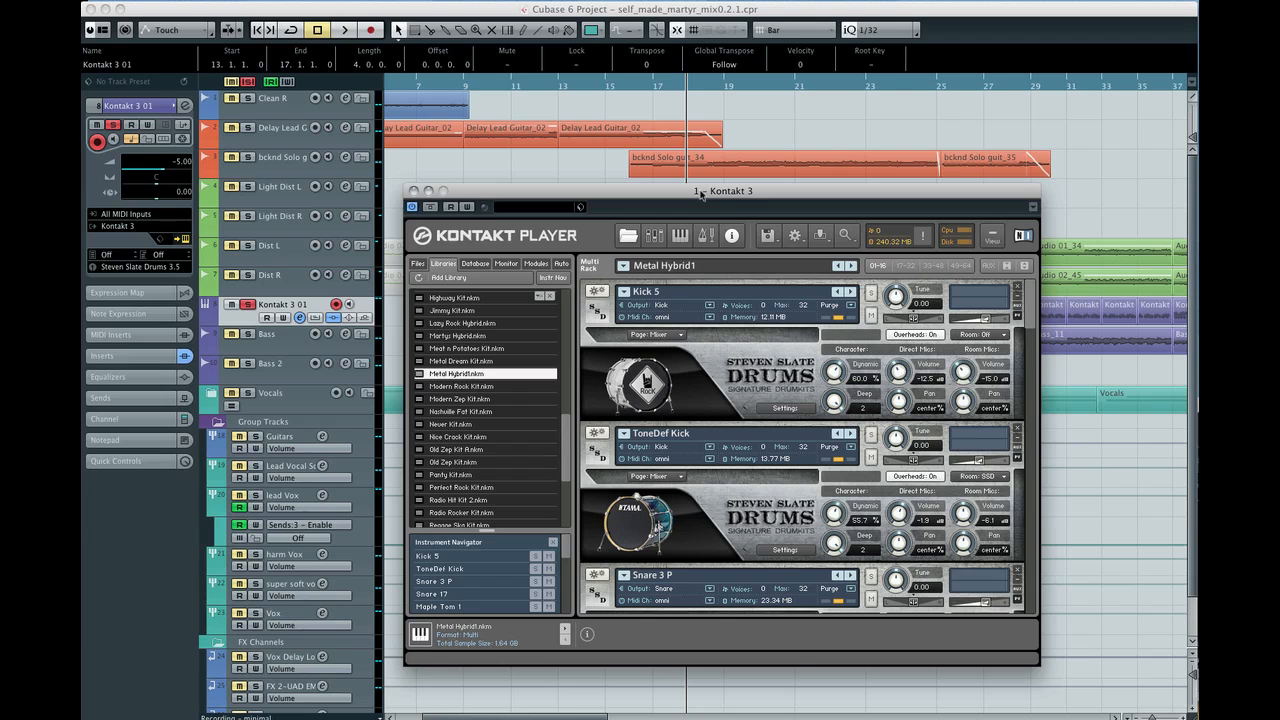
scroll(855, 403, down, 10)
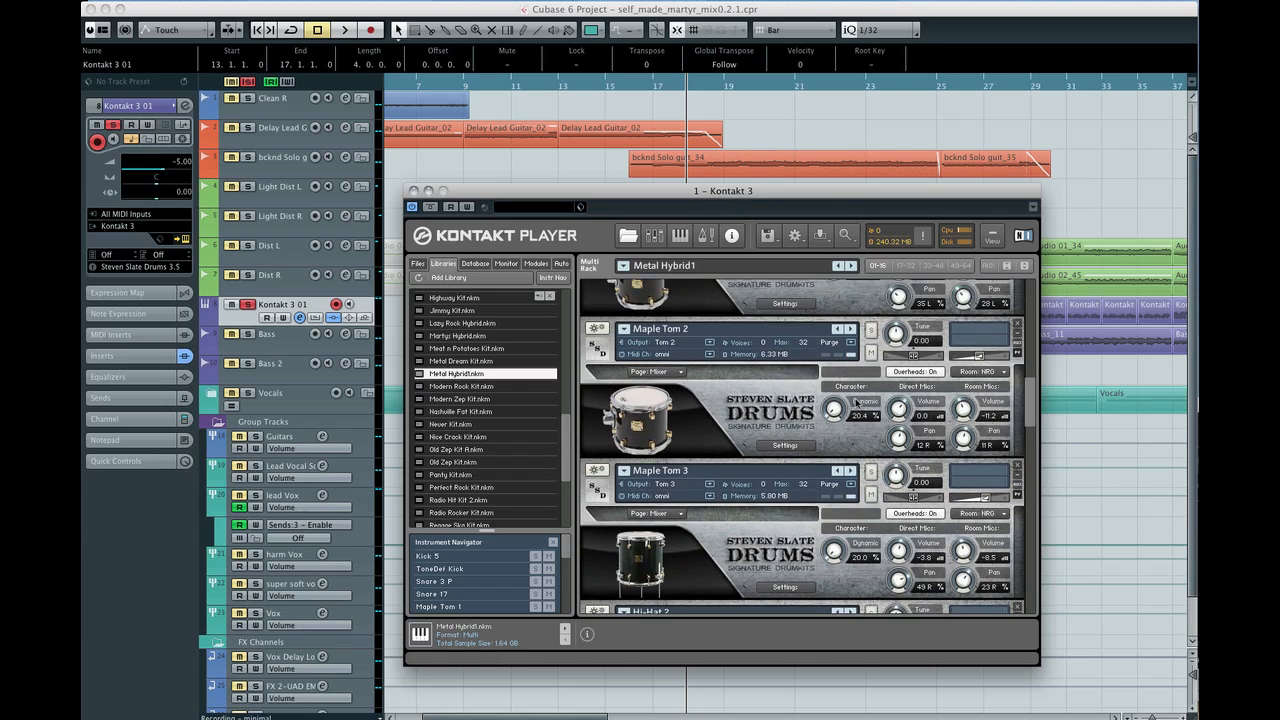
scroll(855, 403, up, 10)
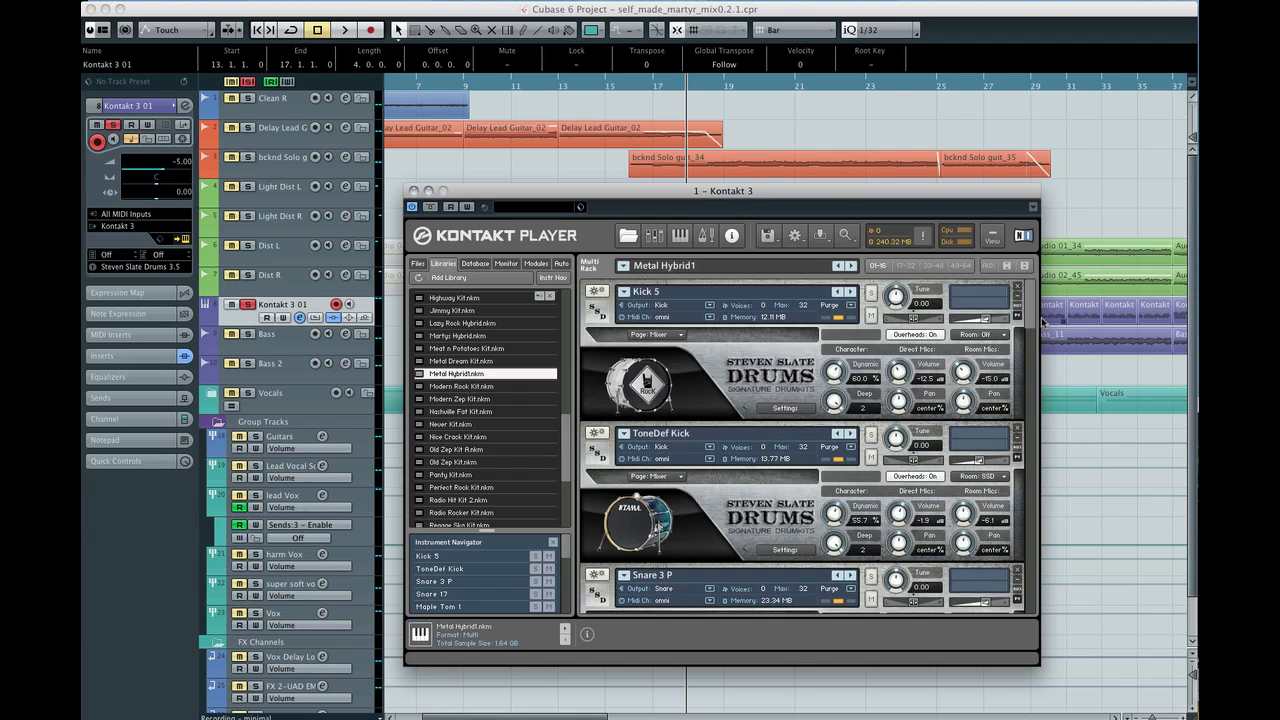
scroll(1043, 400, down, 10)
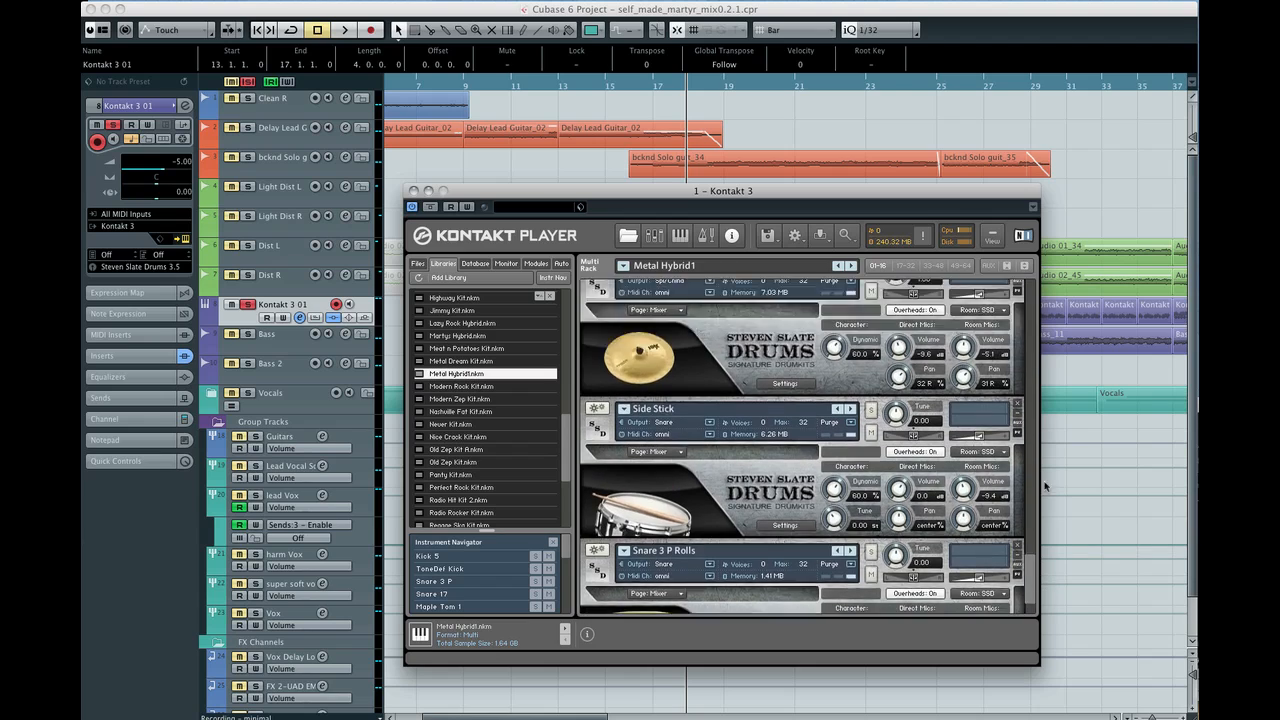
scroll(1045, 487, up, 10)
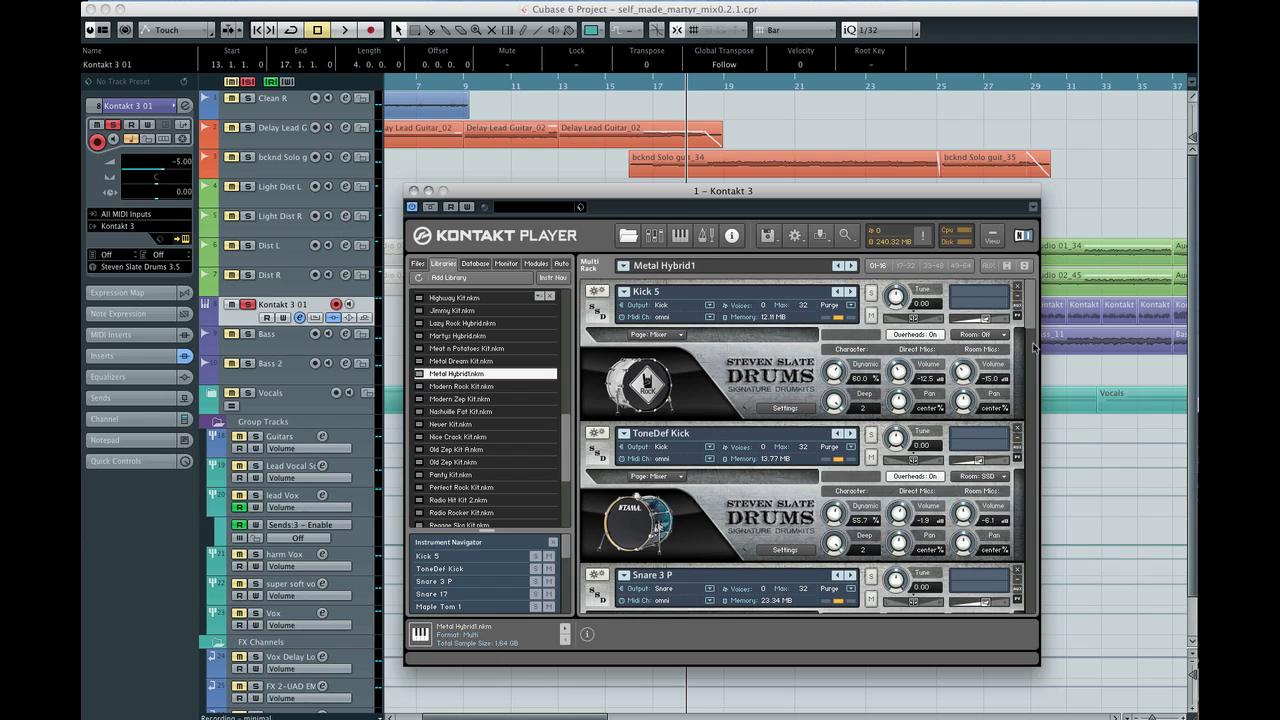
scroll(1035, 346, down, 8)
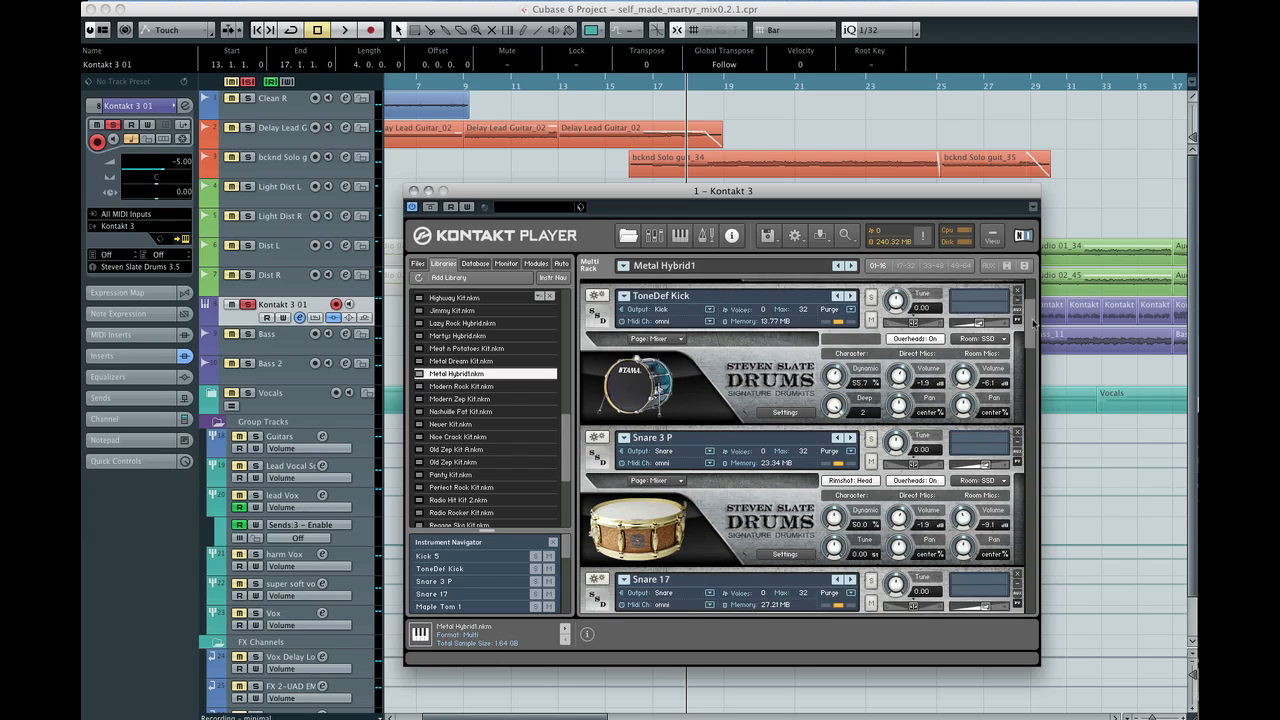
drag(1034, 341, 1036, 300)
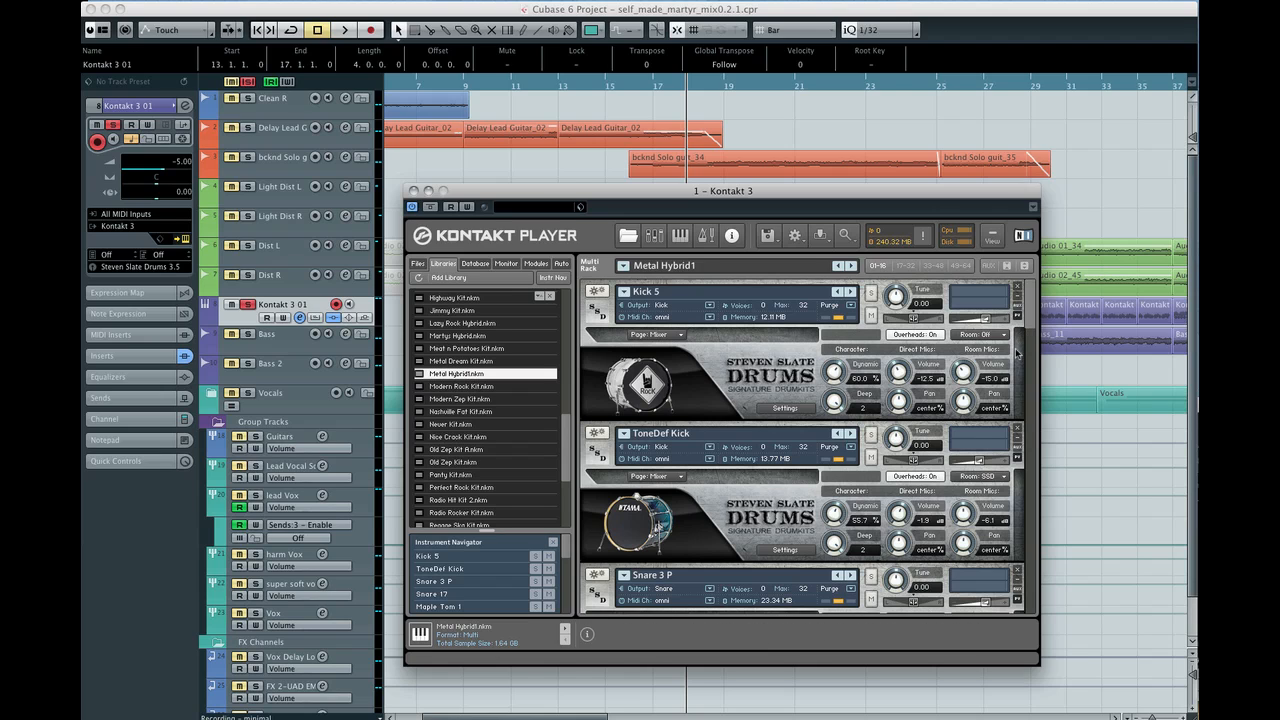
mouse_move(1030, 311)
mouse_down()
mouse_move(1028, 365)
mouse_move(1030, 288)
mouse_up()
click(654, 236)
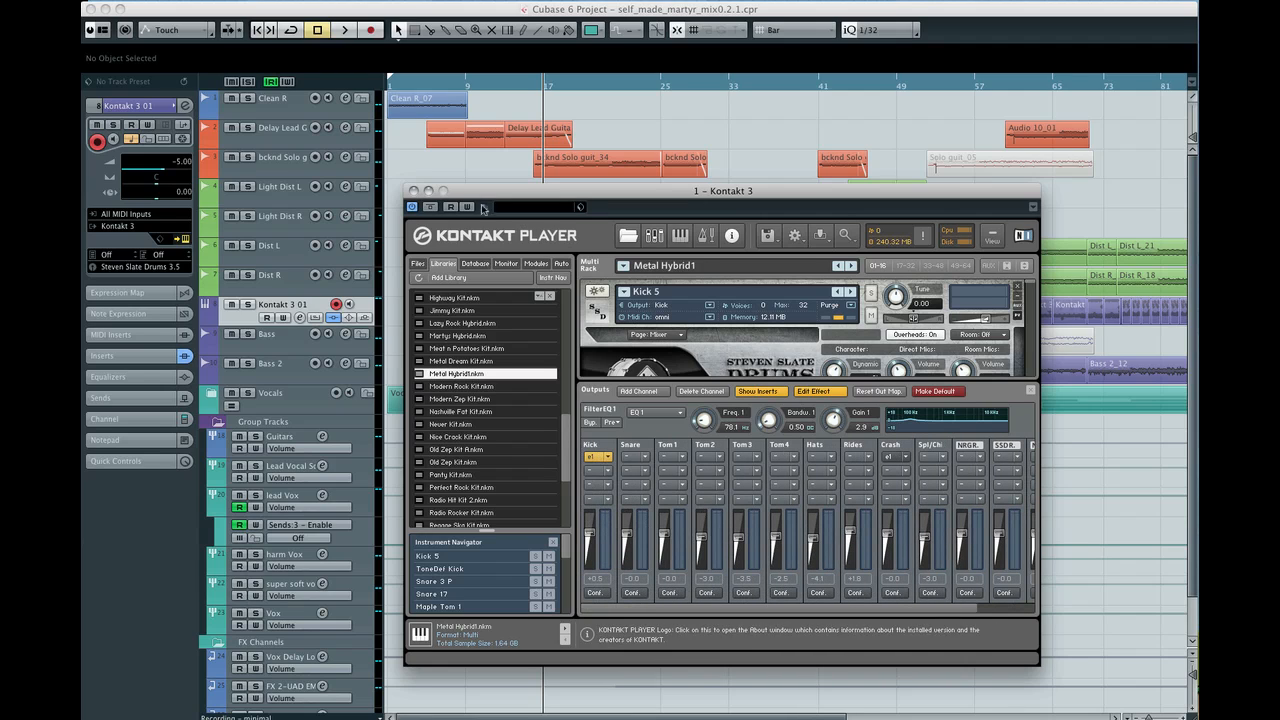
click(414, 190)
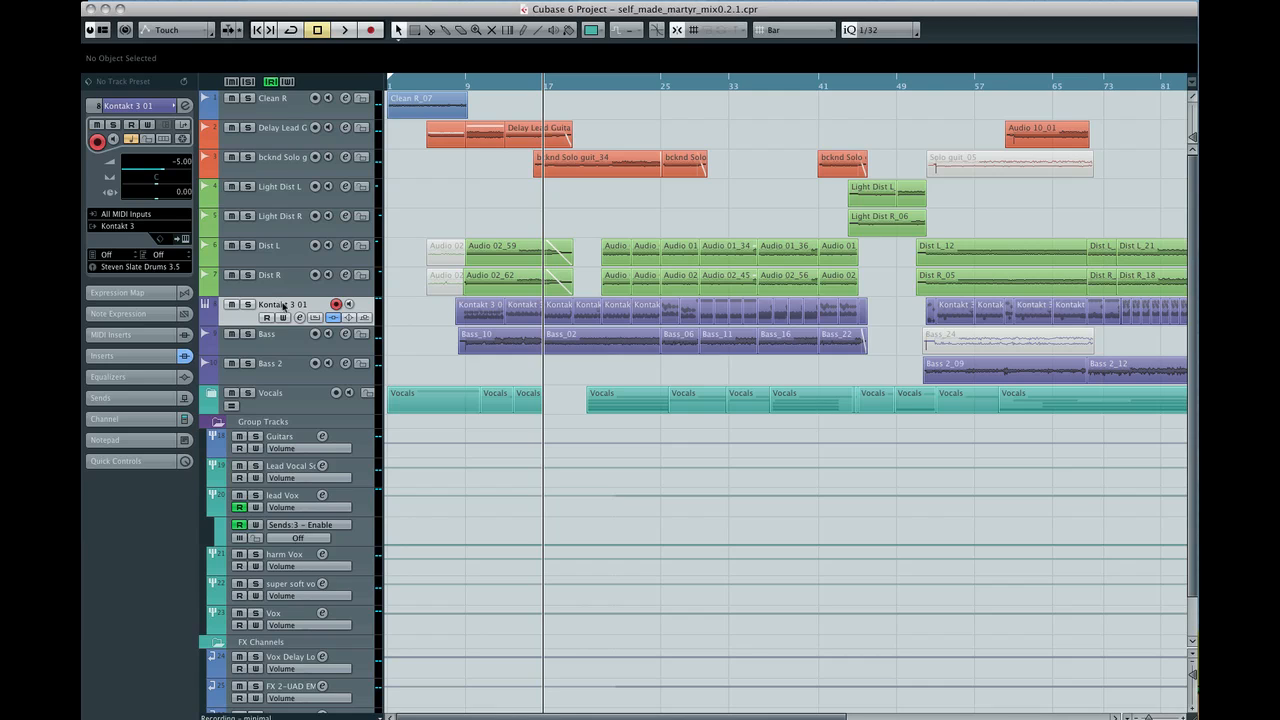
- Show the Kontakt 3 01 track's inserts and inspect the settings of its UAD 1176LN compressor
click(138, 357)
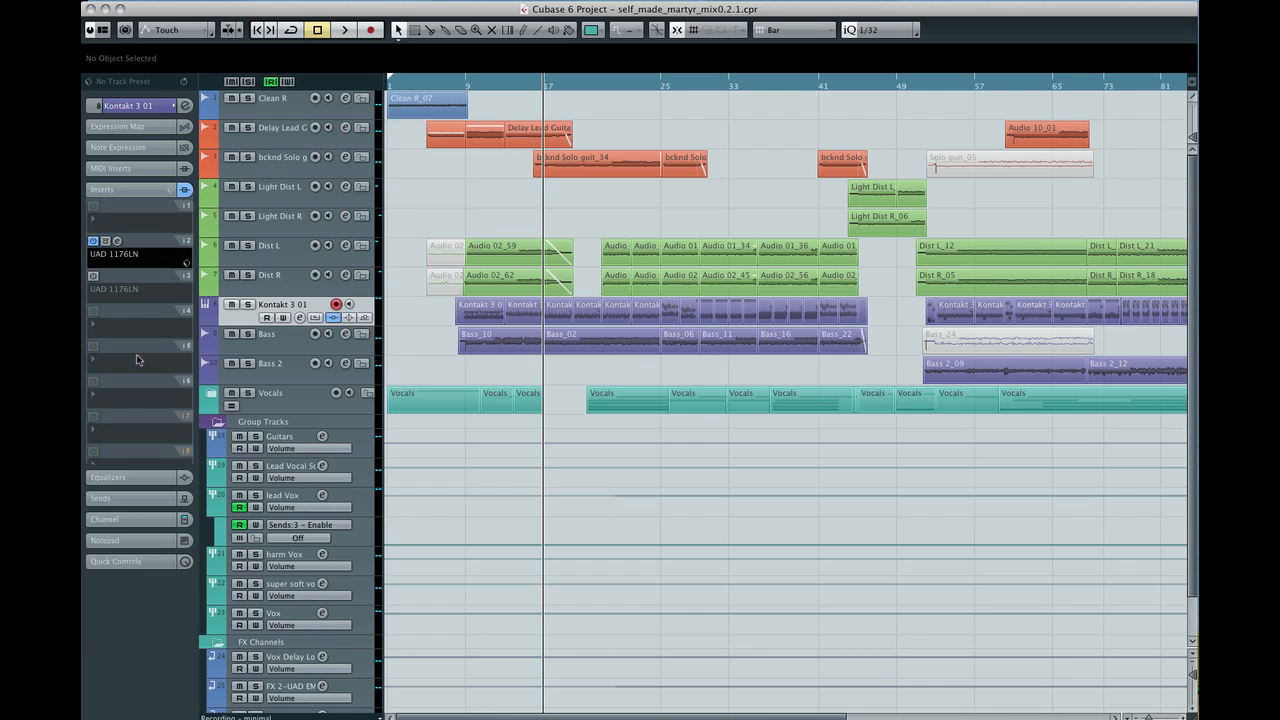
click(118, 243)
drag(701, 414, 720, 465)
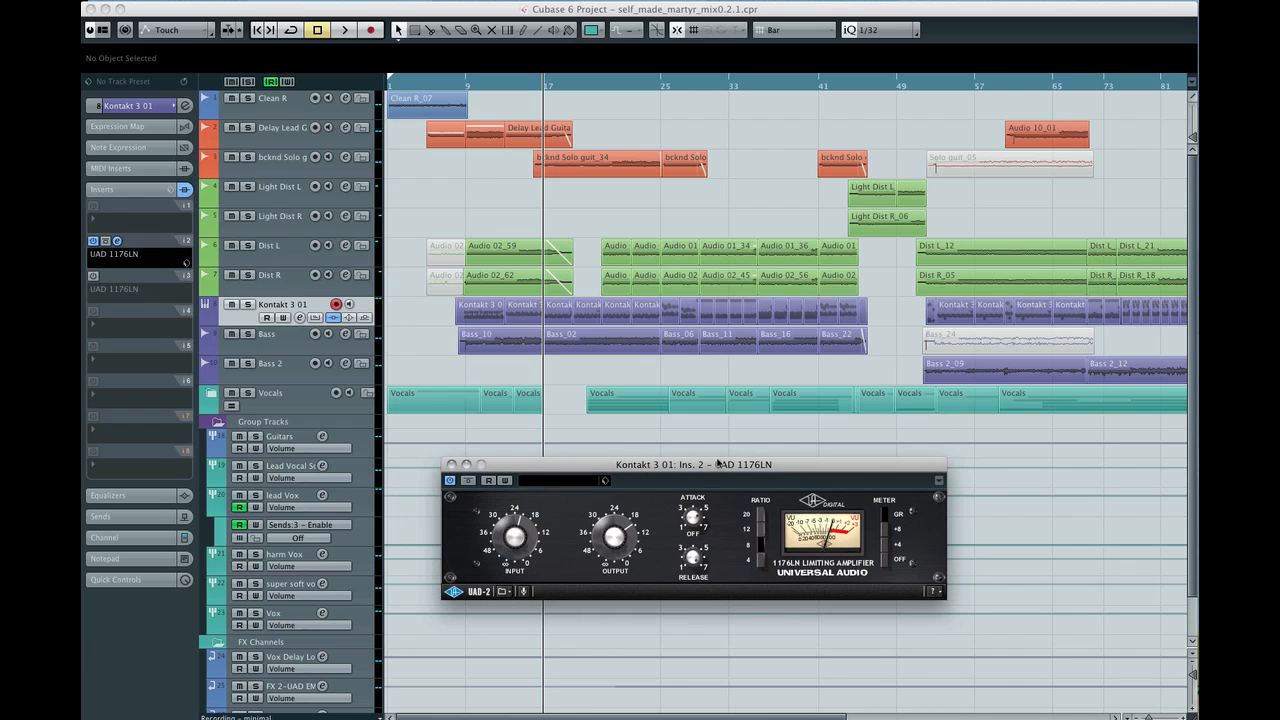
drag(720, 465, 727, 488)
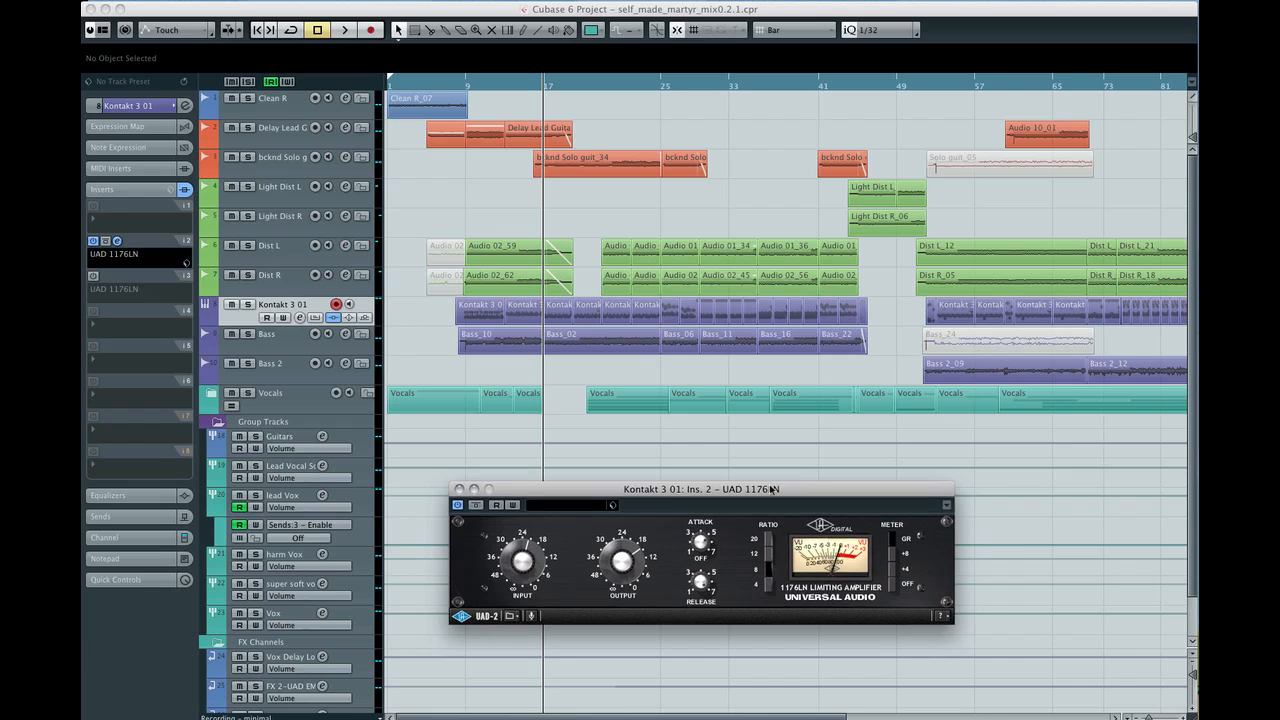
drag(770, 488, 791, 491)
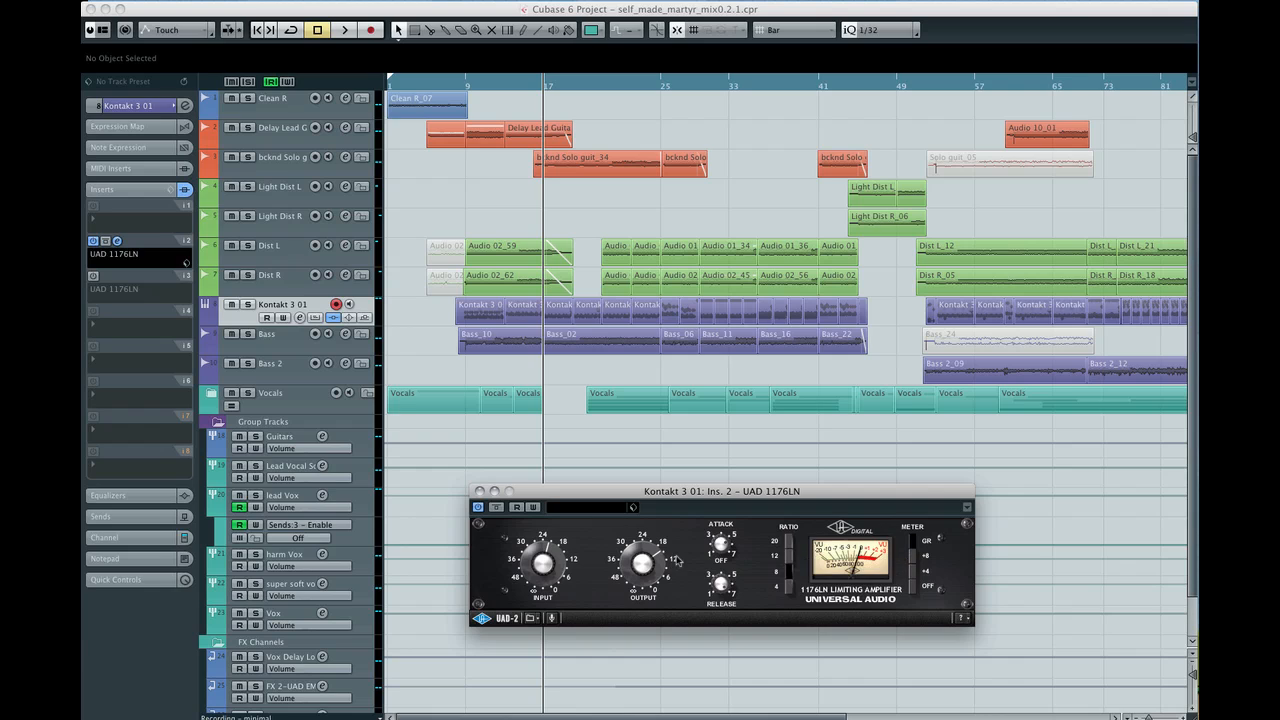
drag(827, 491, 846, 487)
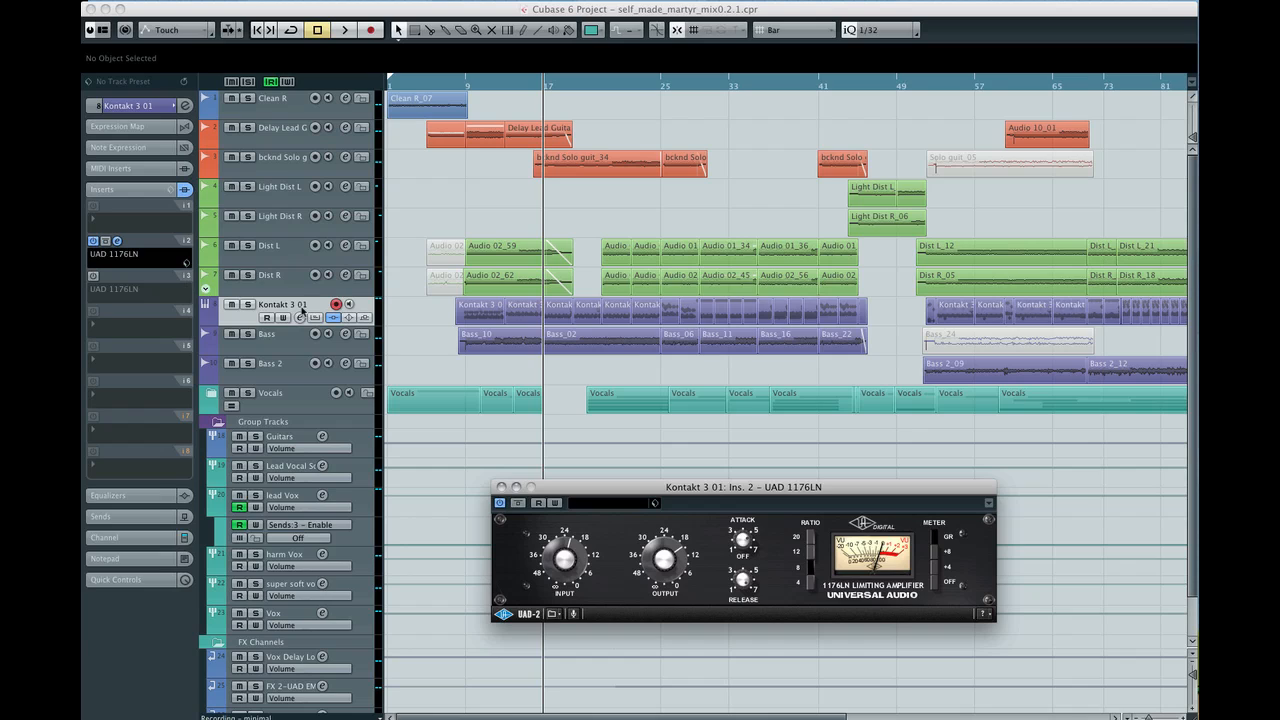
- Solo the Kontakt 3 01 track and play the drums with the UAD 1176LN insert switched off
click(252, 308)
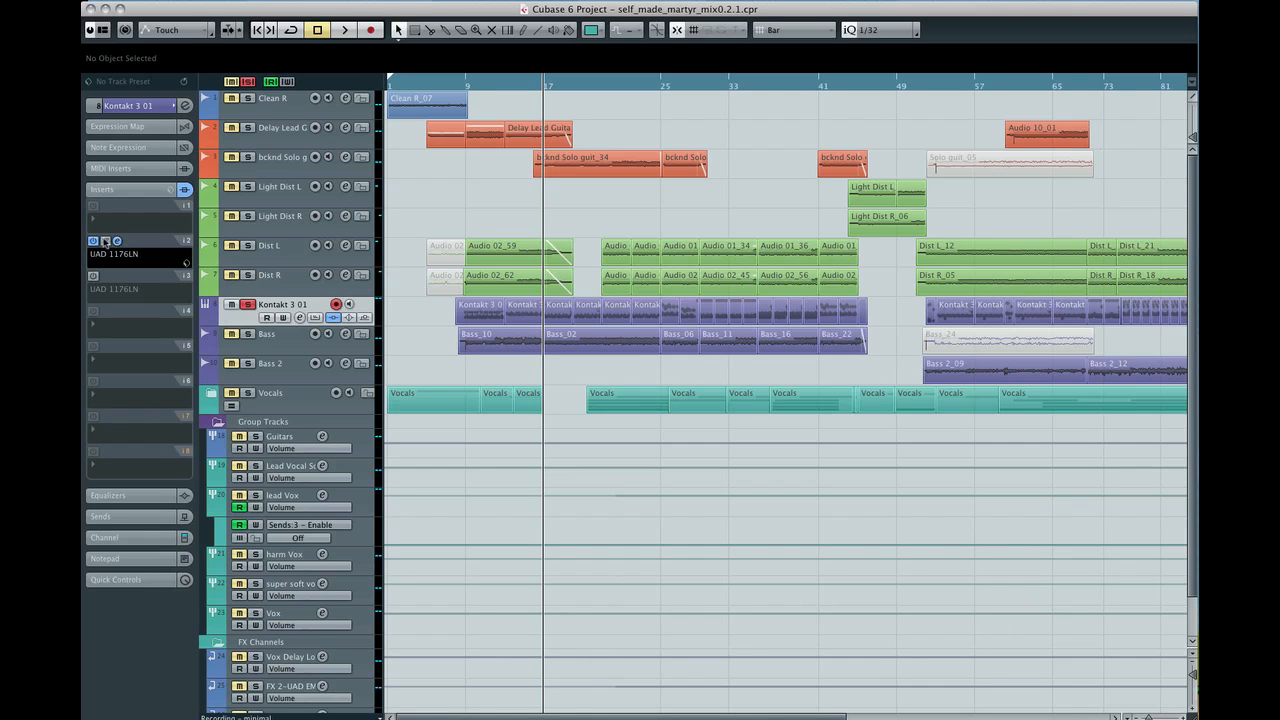
key(space)
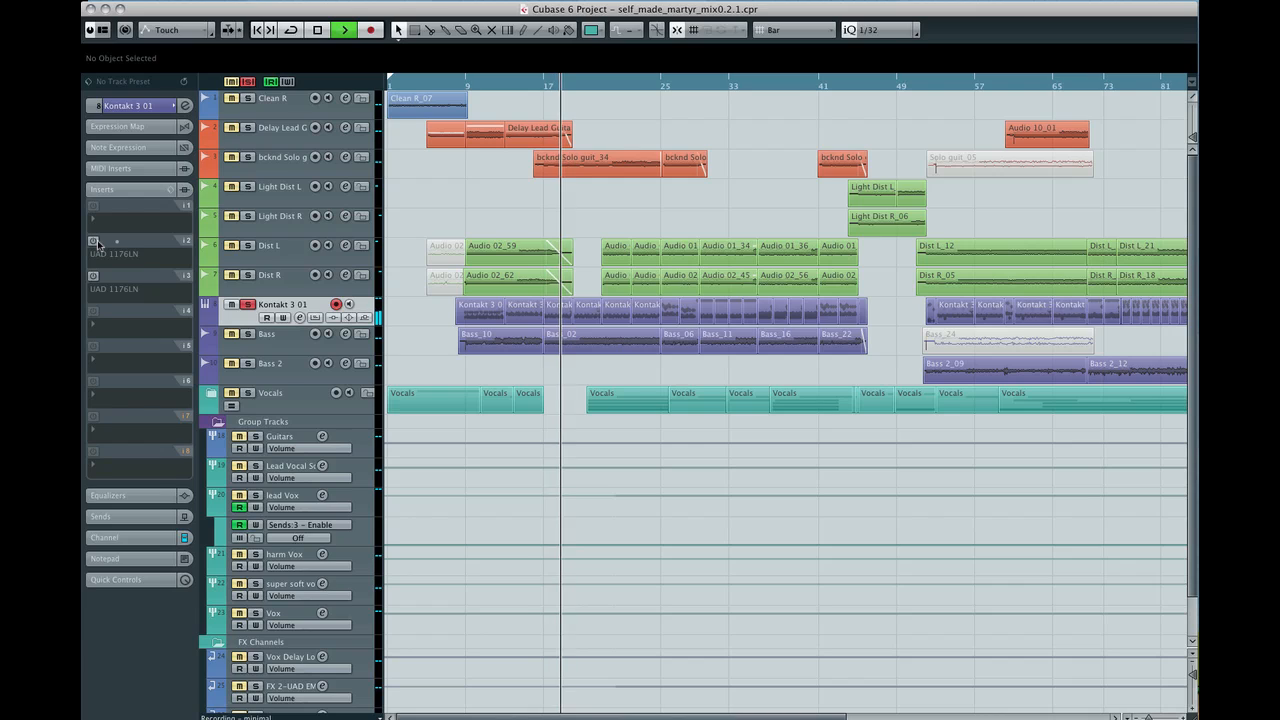
key(space)
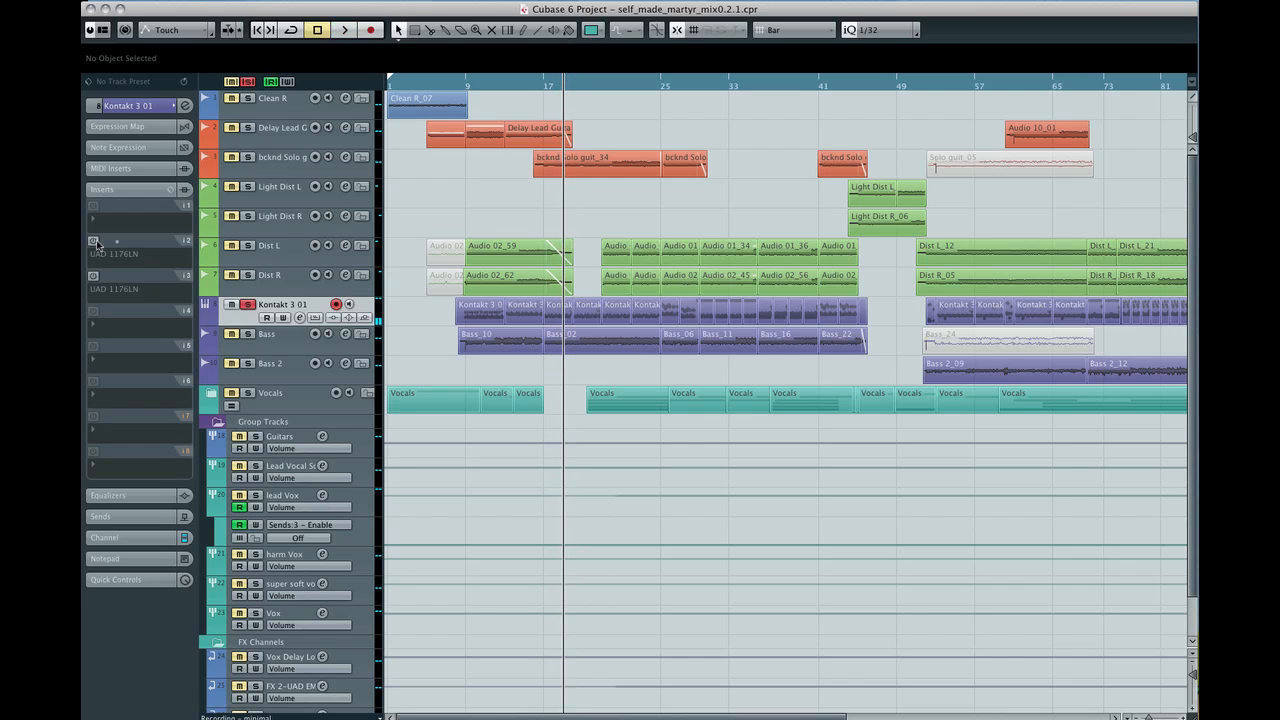
- Switch the UAD 1176LN insert back on and replay the drums while watching the compressor's meter
click(94, 242)
key(KP_Subtract)
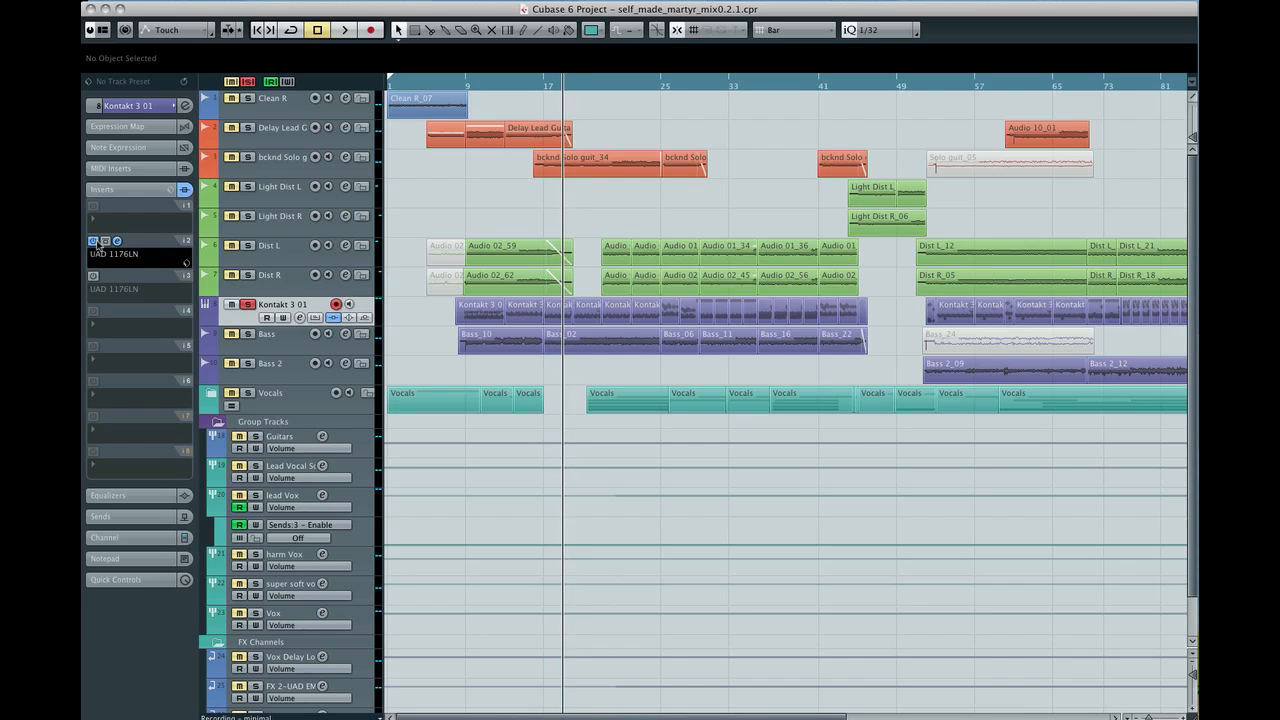
key(space)
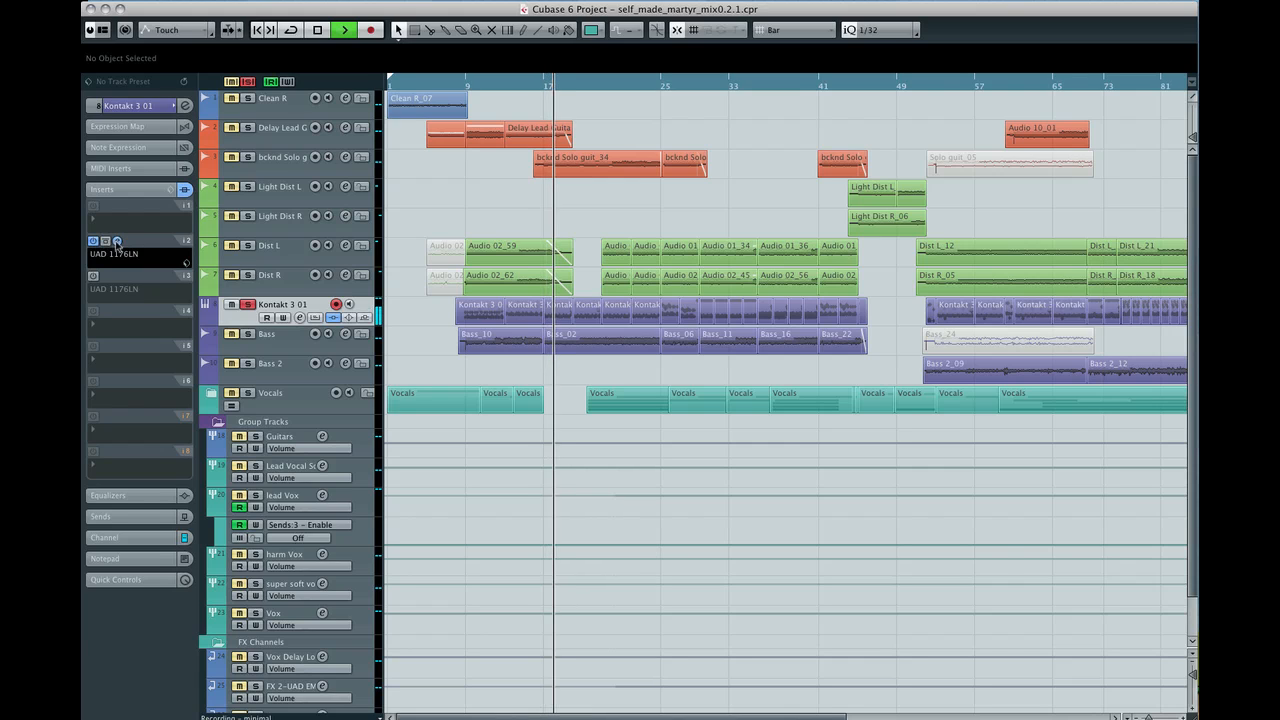
click(117, 241)
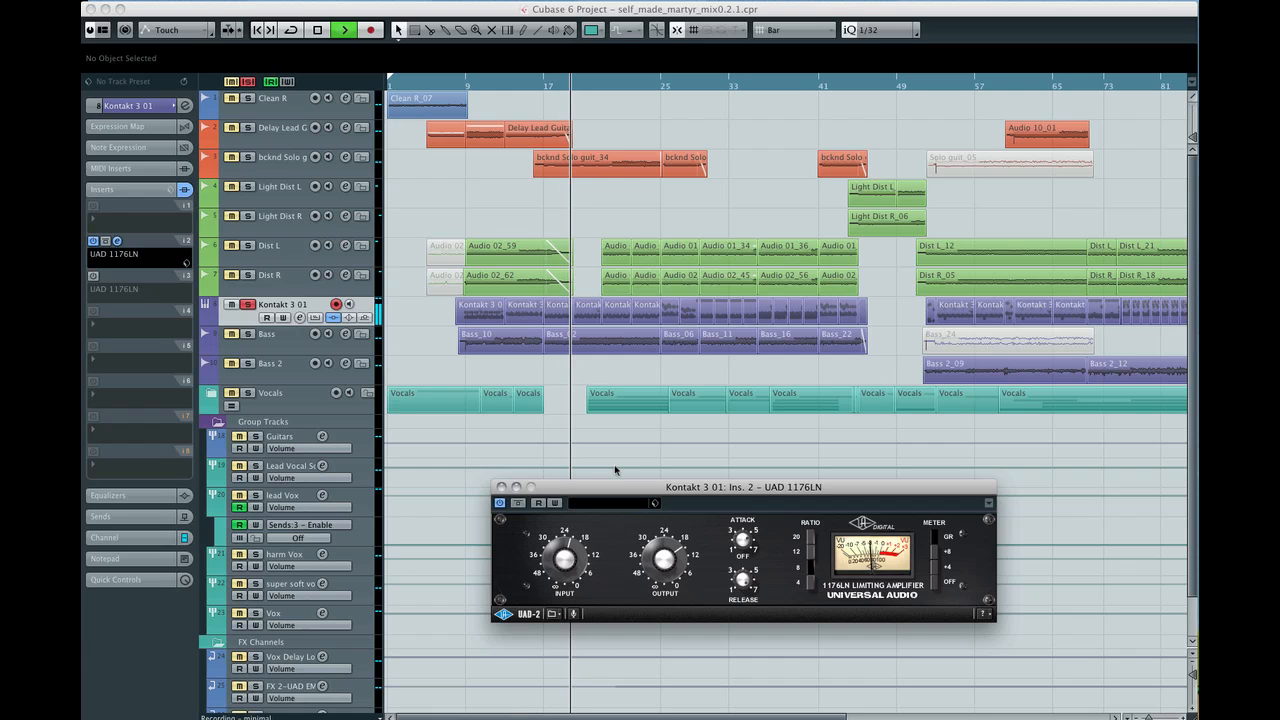
key(space)
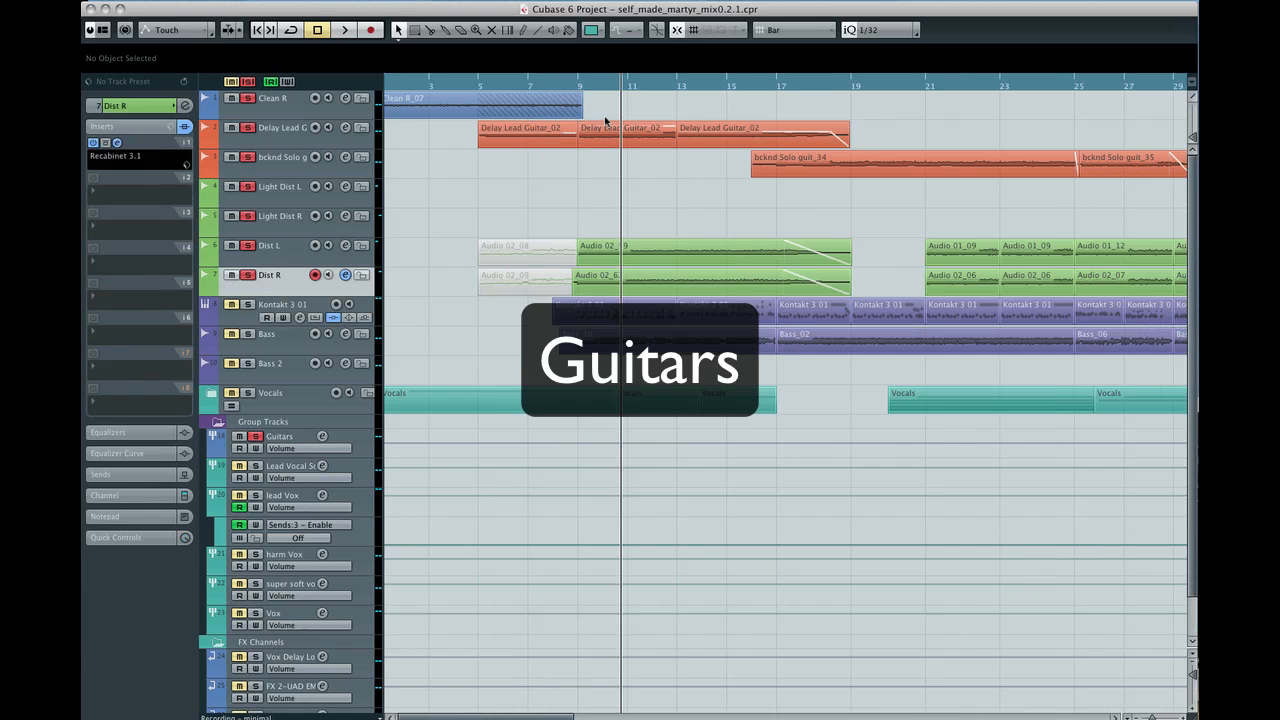
- Play the soloed guitar tracks from bar 9 and stop at bar 13
click(578, 83)
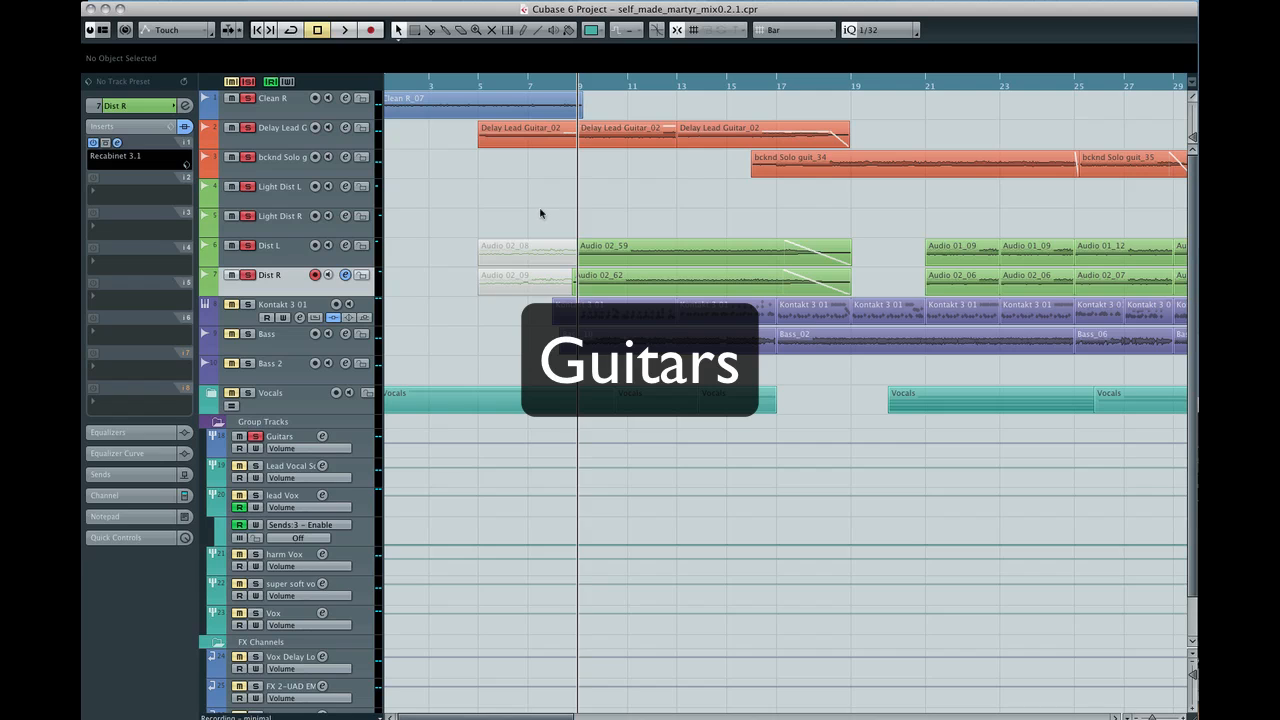
key(space)
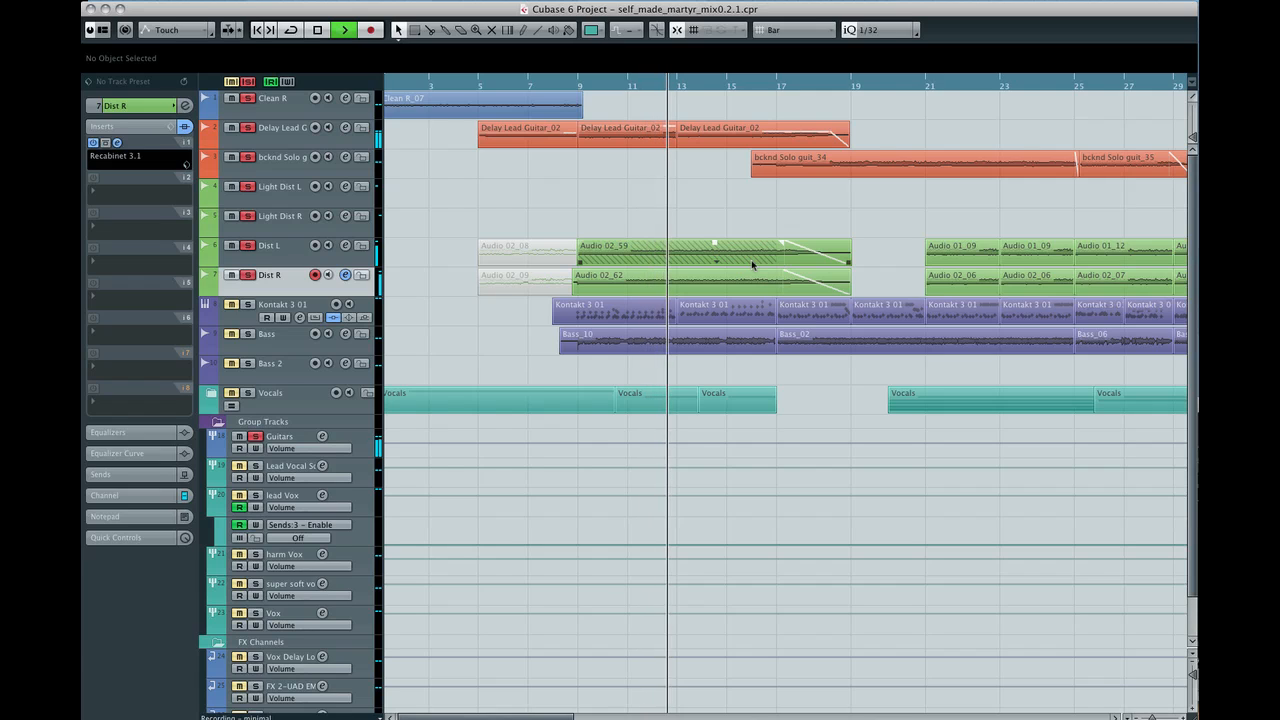
key(space)
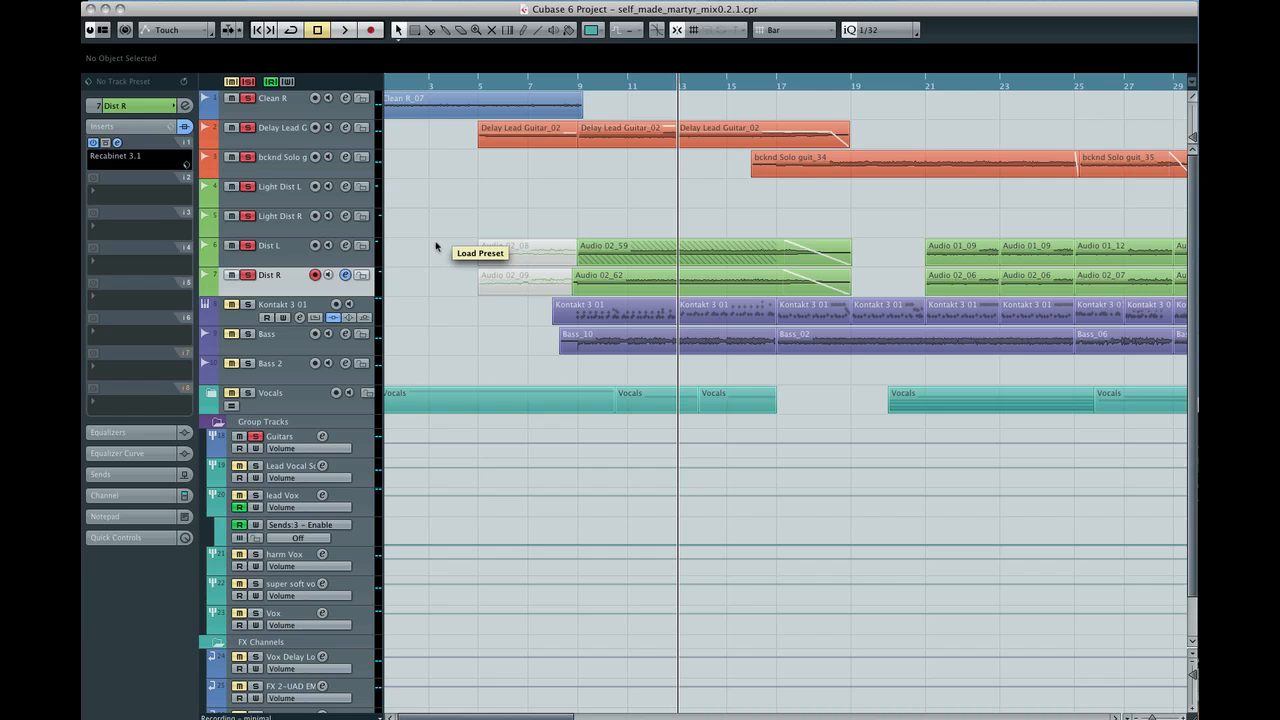
- Inspect the cabinet and microphone settings of the Recabinet 3.1 insert on Dist R, then close its window
click(117, 144)
drag(862, 251, 828, 209)
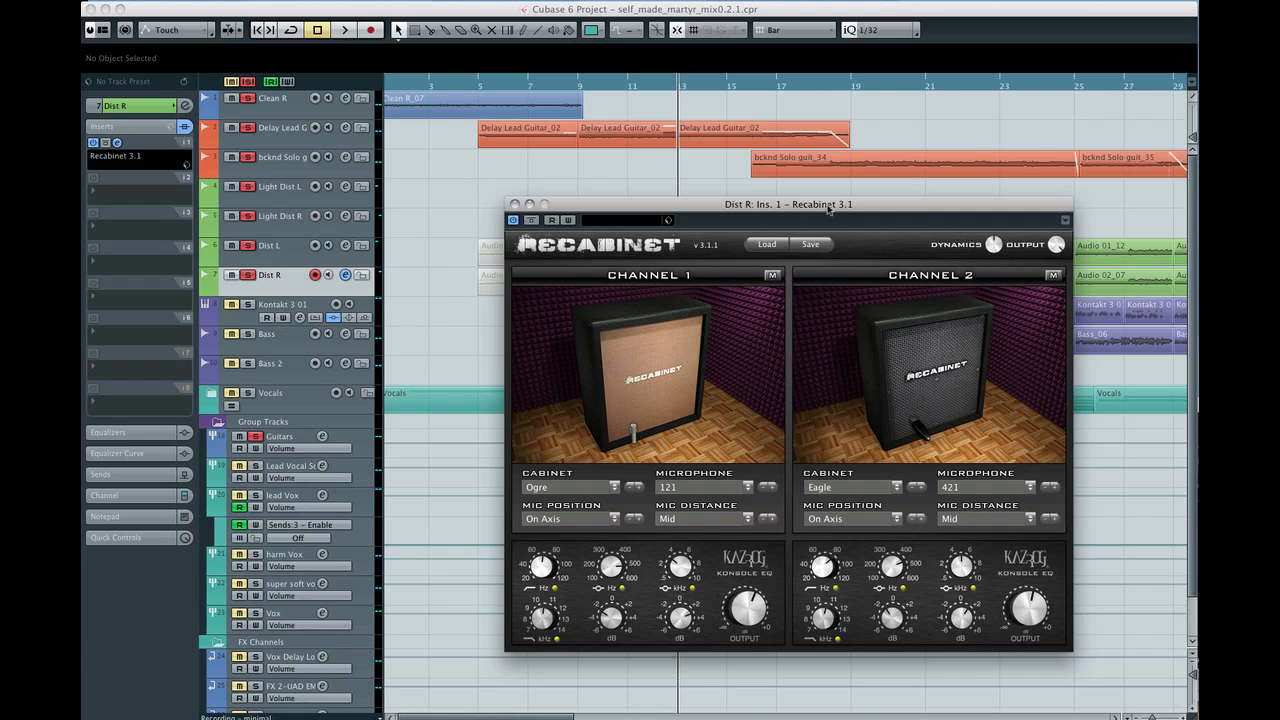
click(515, 204)
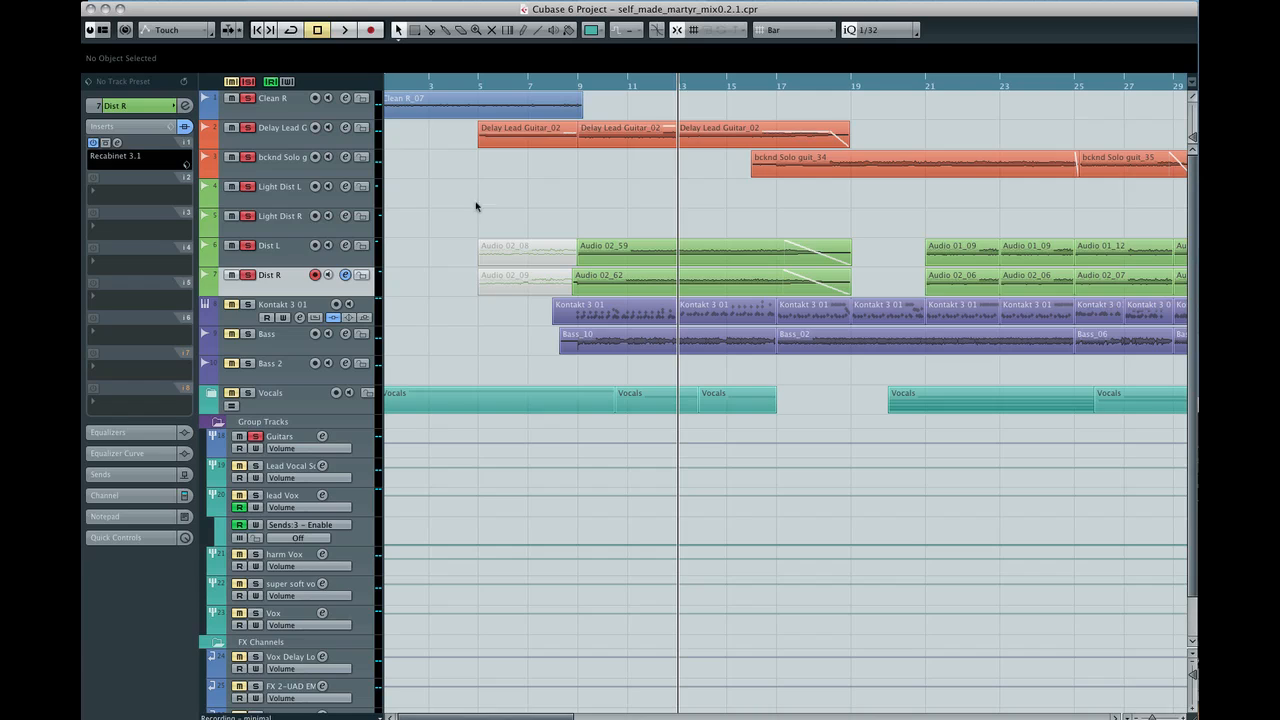
- Go from the Dist L track to the Dist R track and switch off the Recabinet 3.1 insert
click(275, 251)
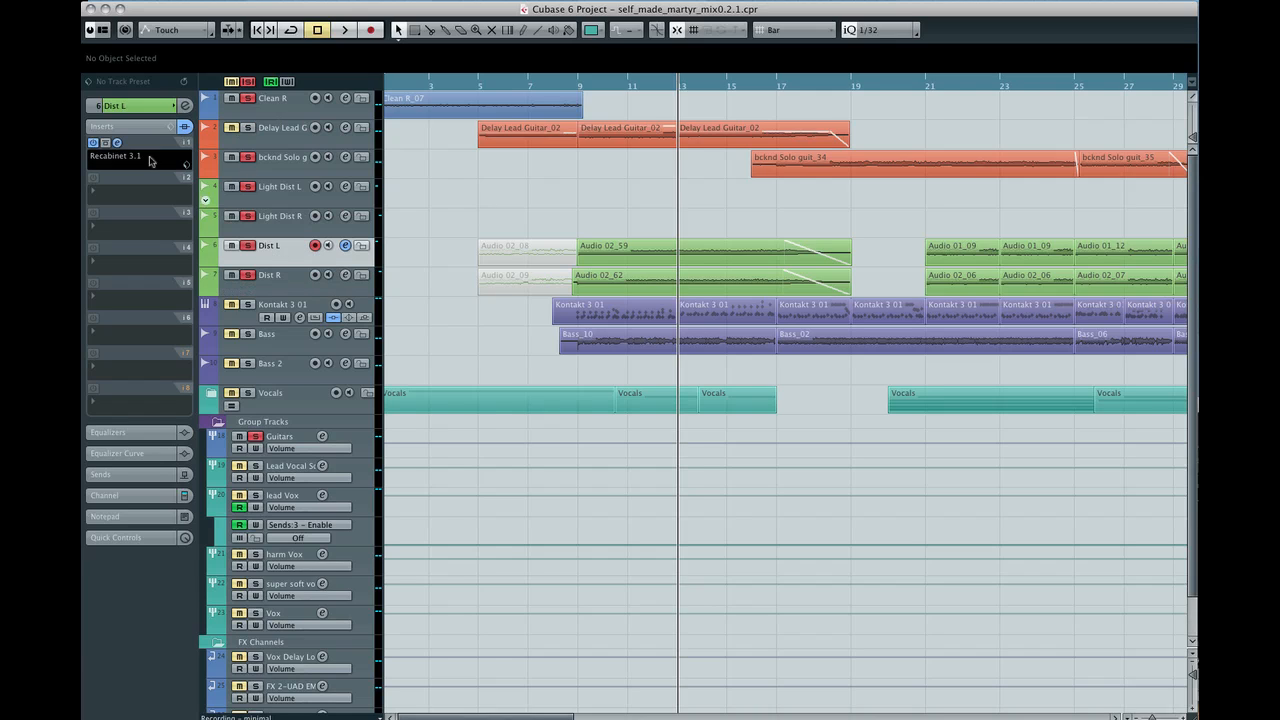
key(Down)
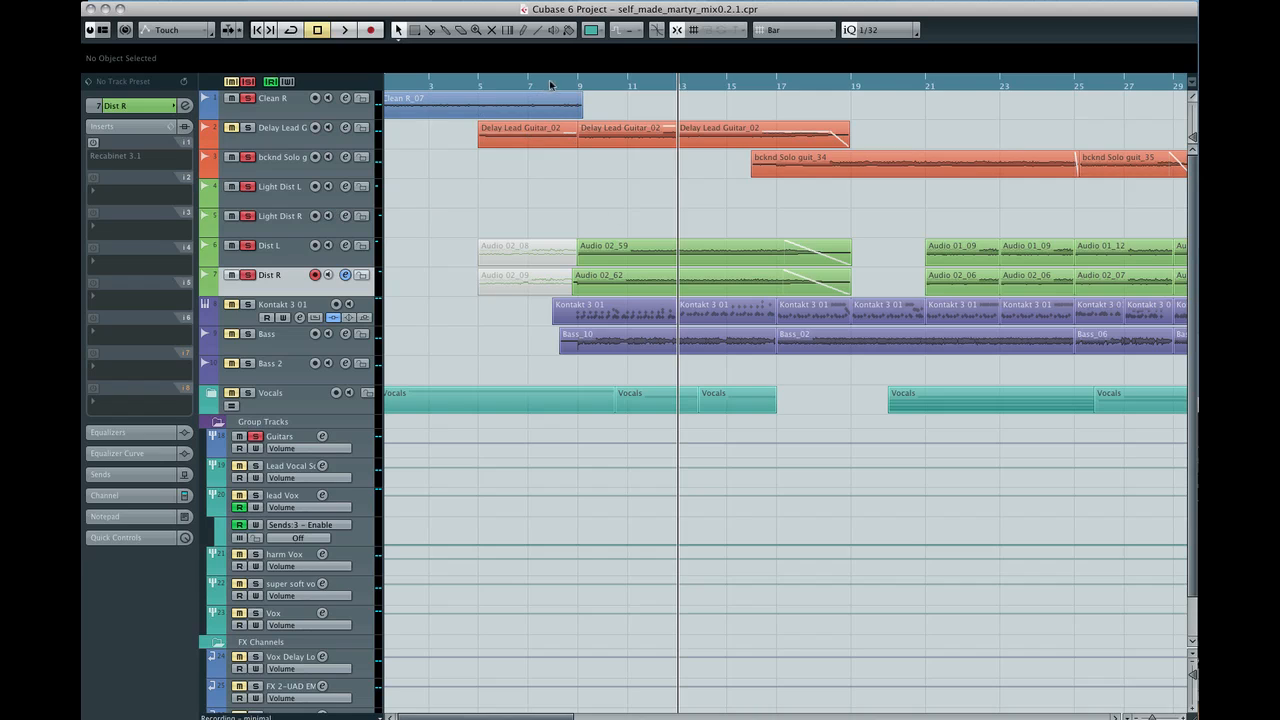
- Play the soloed guitars from bar 9 with the cabinet simulation bypassed, stopping around bar 11
click(579, 85)
key(space)
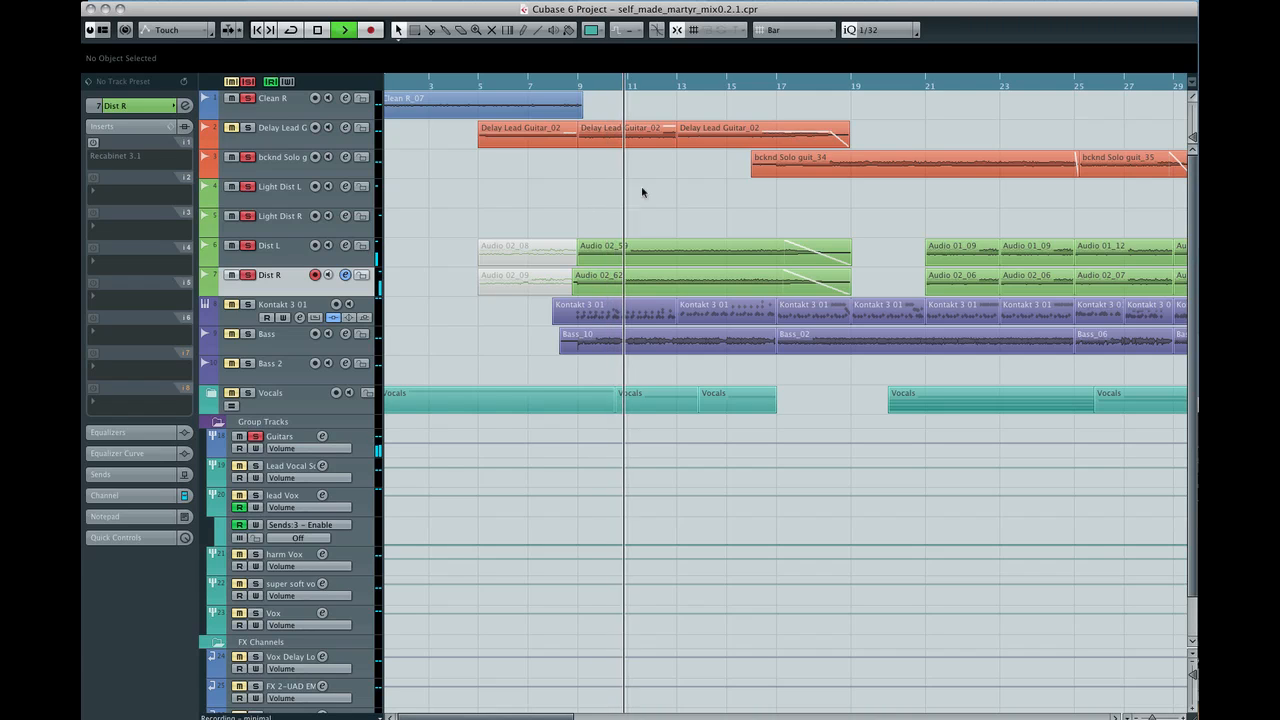
key(space)
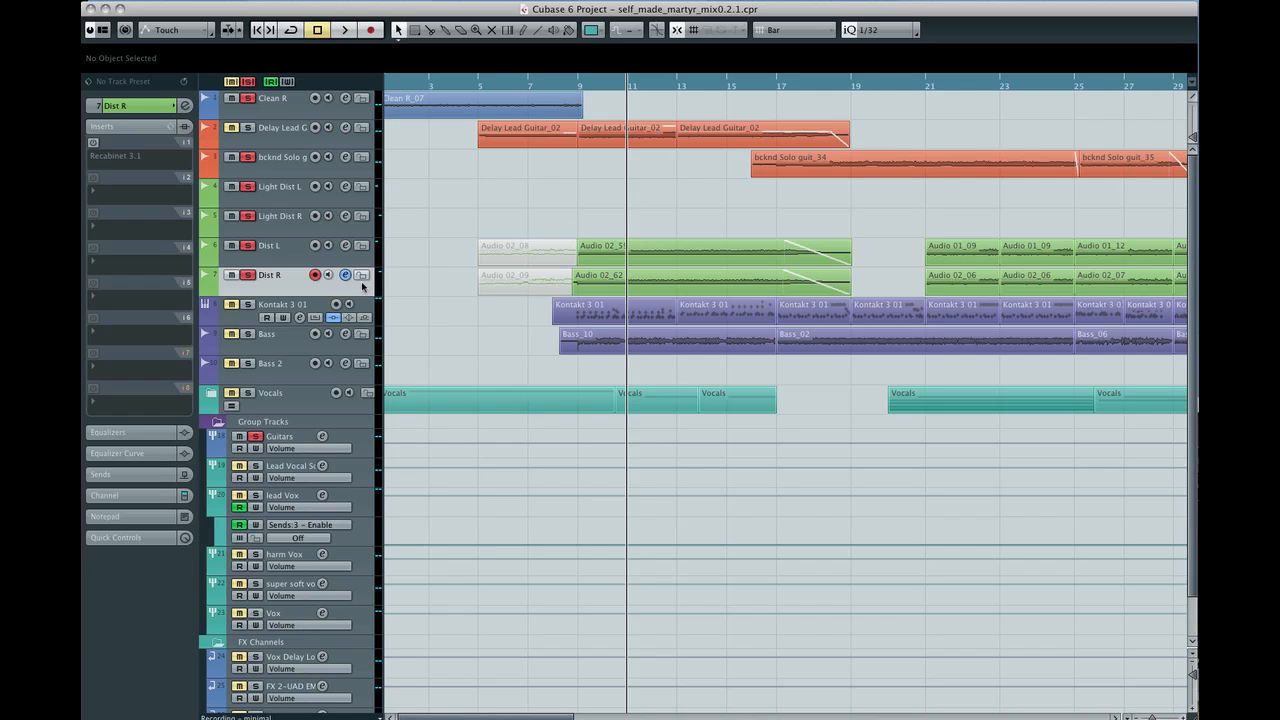
- Switch the Recabinet 3.1 inserts on Dist R and Dist L back on
click(100, 146)
click(255, 258)
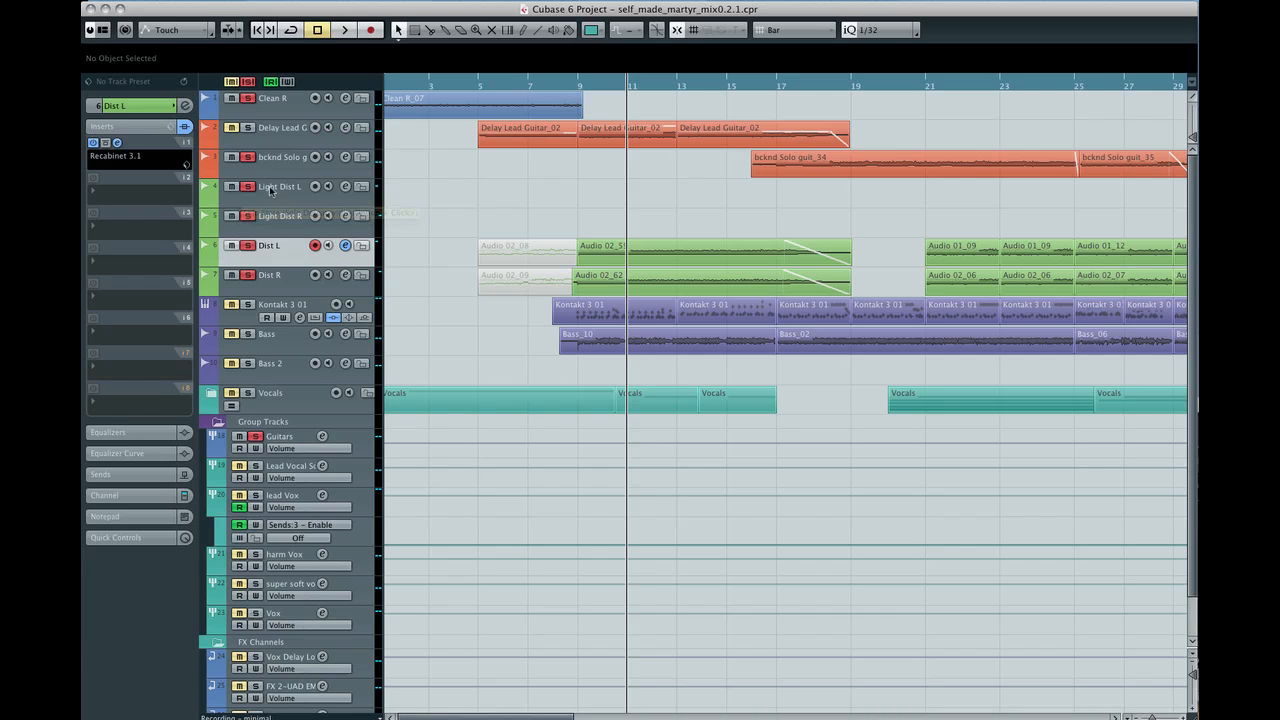
- Unsolo Dist L and Dist R and audition the Delay Lead Guitar track up to bar 13
click(249, 130)
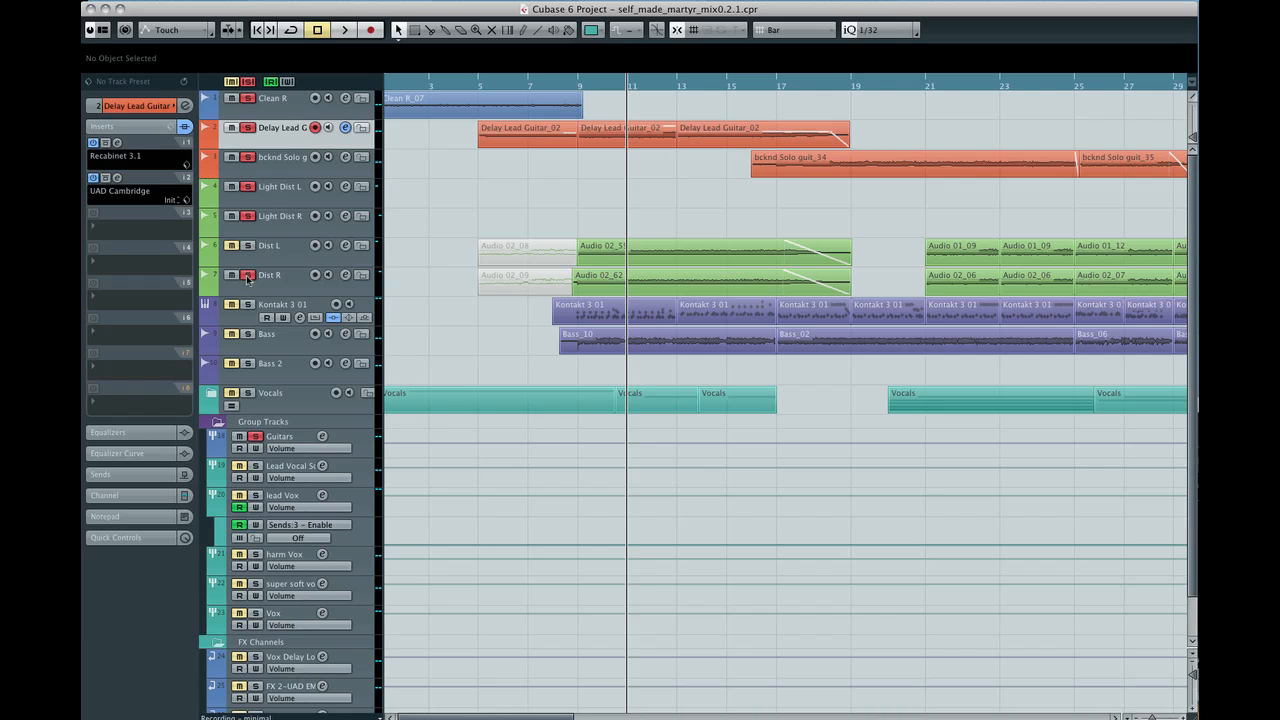
key(space)
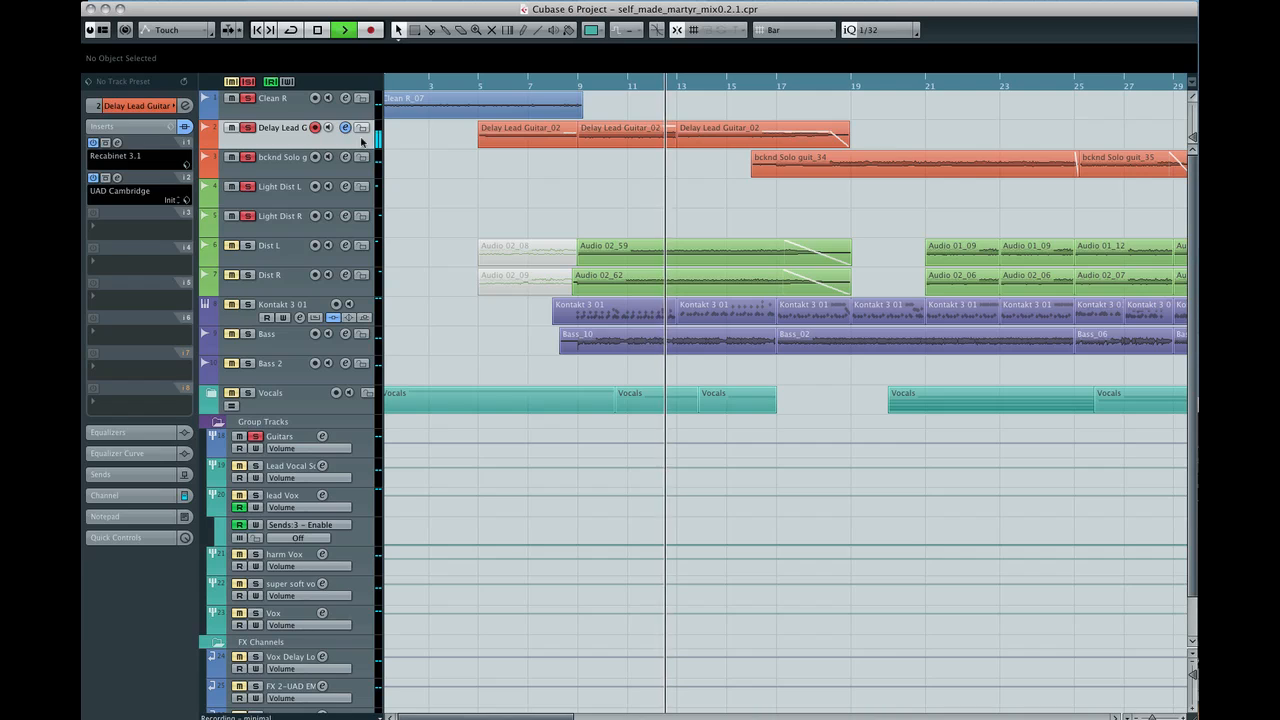
key(space)
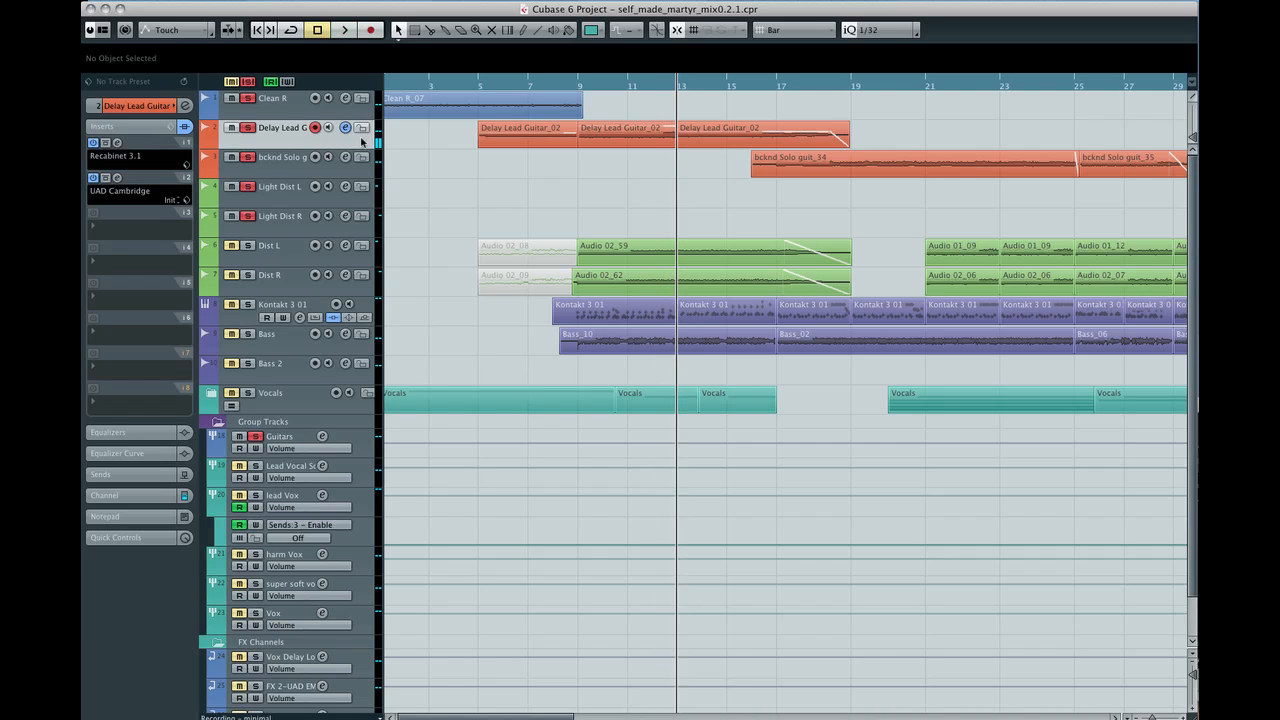
- Return the playback position to bar 9 and inspect the UAD Cambridge equaliser curve on the Delay Lead Guitar track
click(585, 141)
click(612, 158)
click(577, 84)
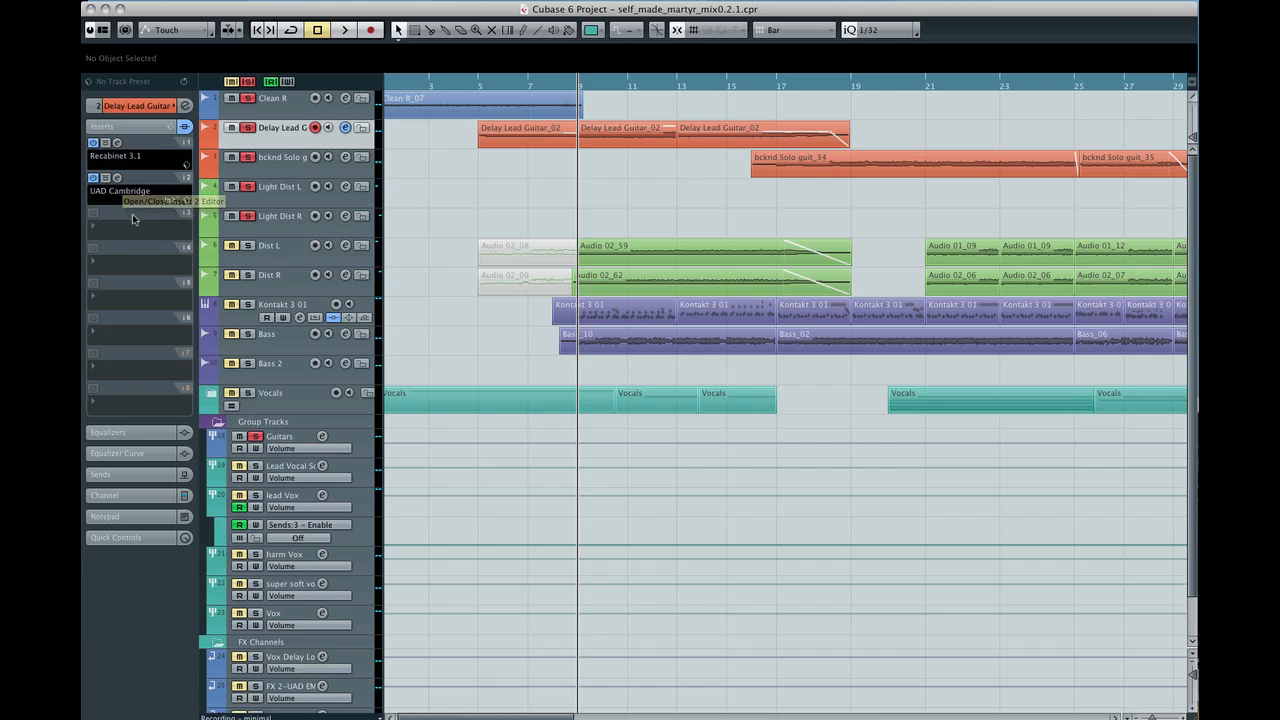
click(119, 182)
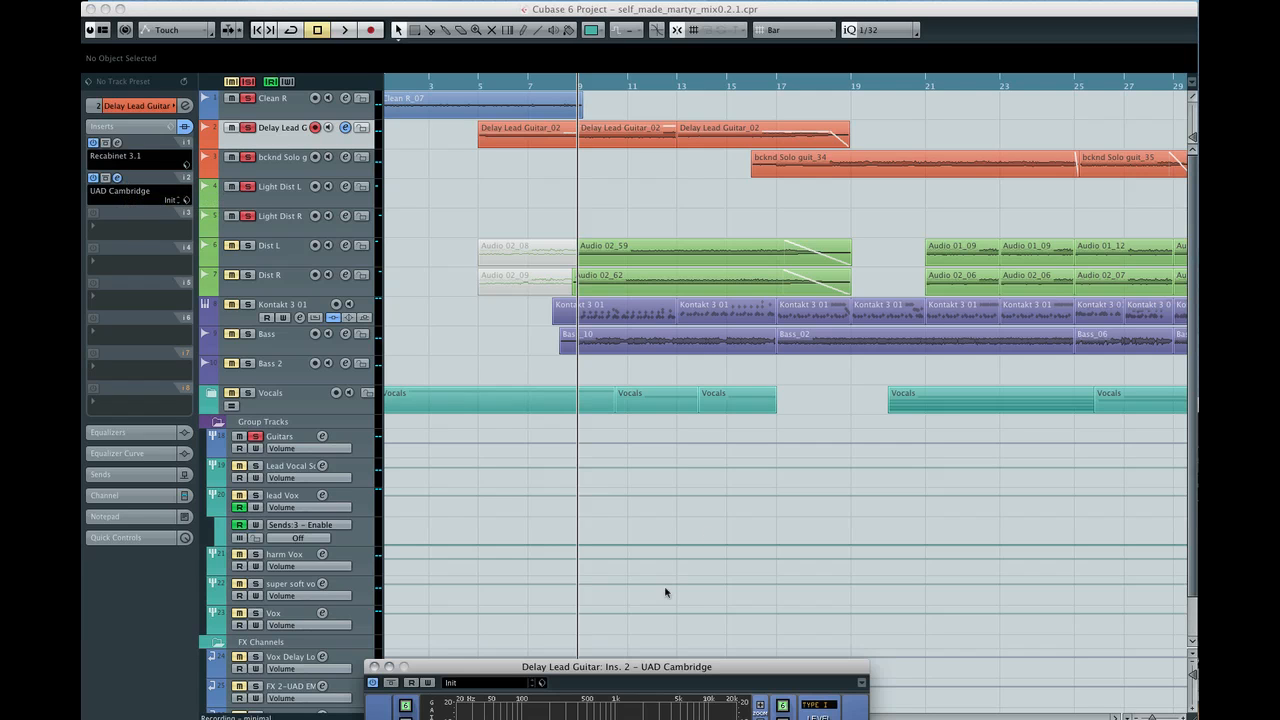
drag(668, 684, 714, 322)
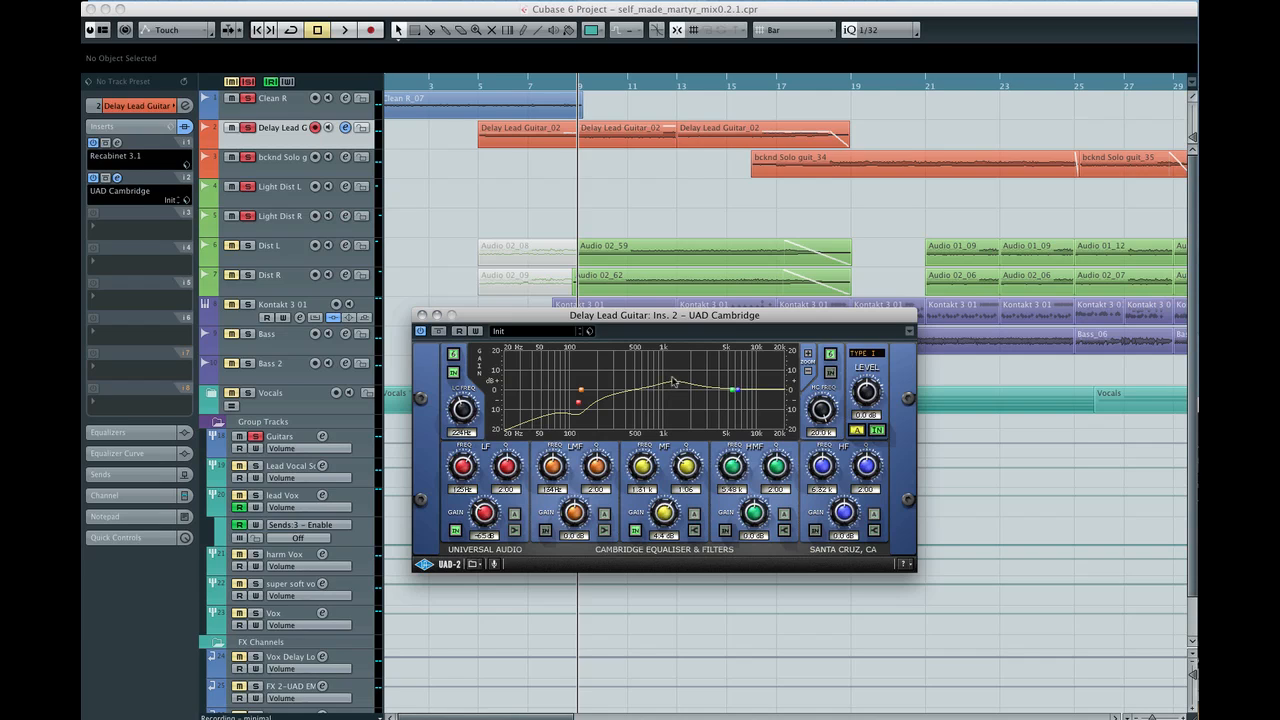
click(421, 316)
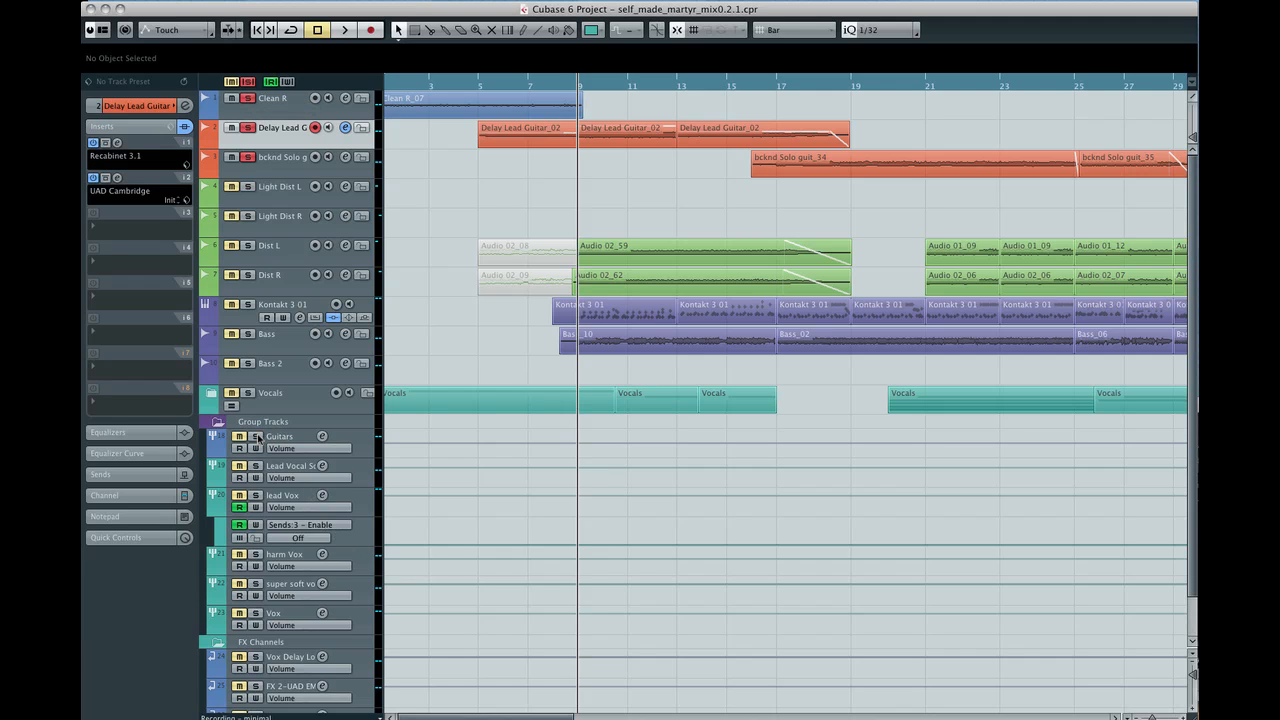
- Clear all existing solos and solo Light Dist L and Light Dist R with the playback position at bar 45
click(246, 81)
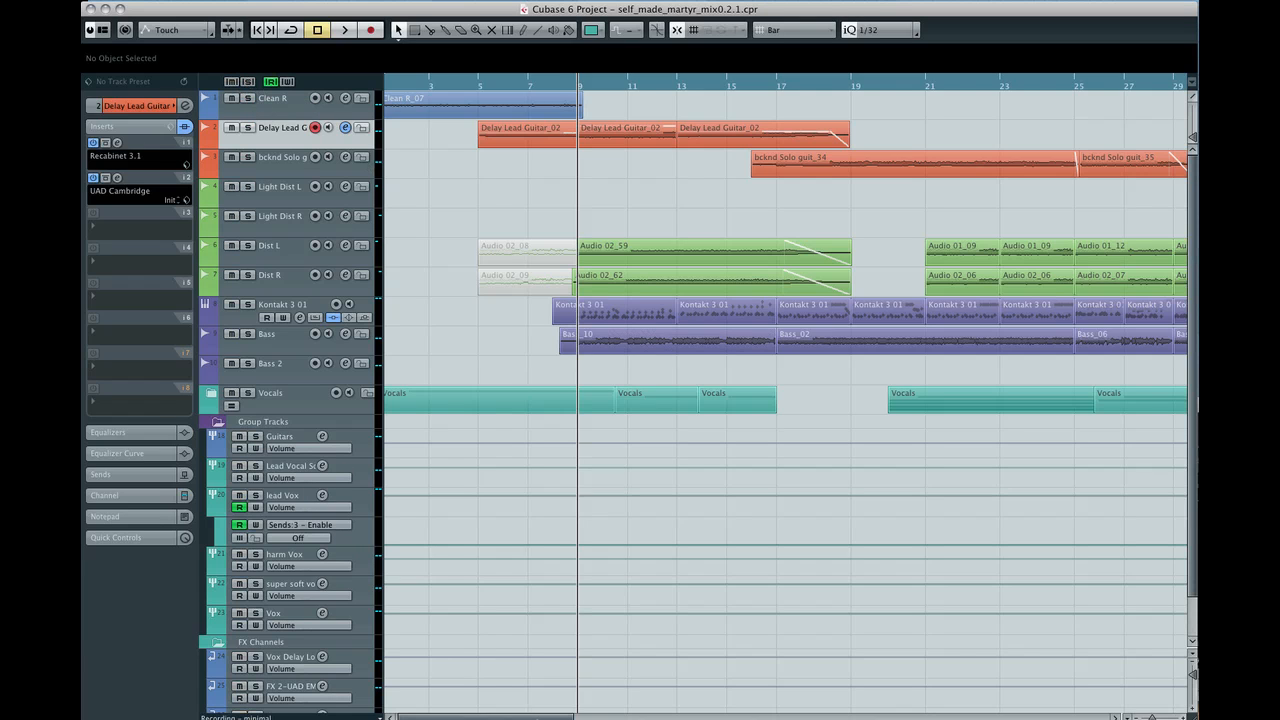
drag(553, 717, 783, 717)
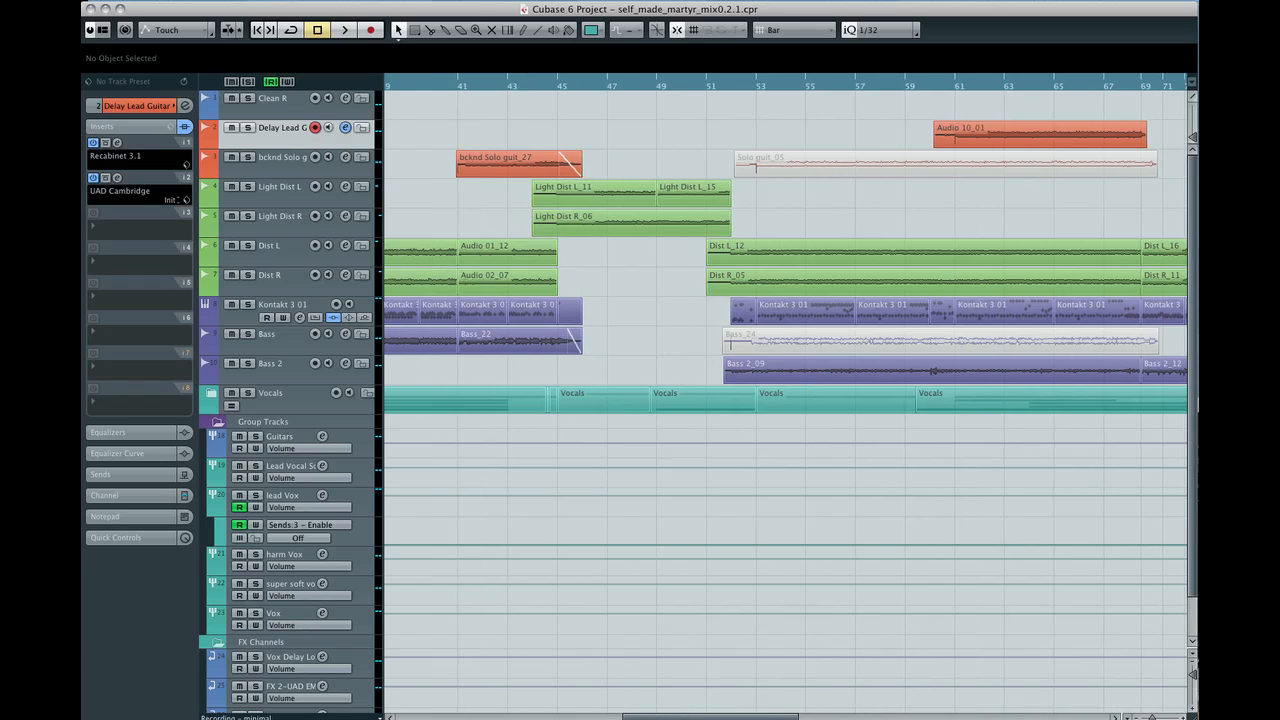
click(558, 80)
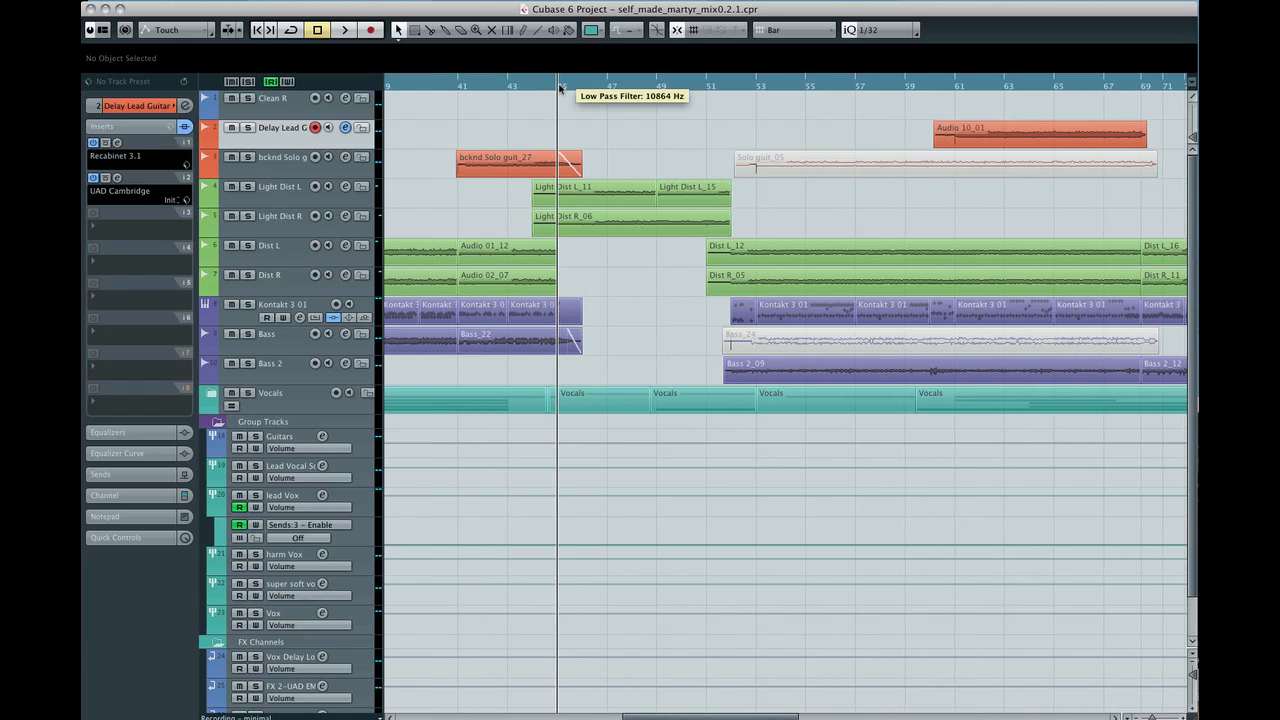
click(284, 192)
shift+click(284, 224)
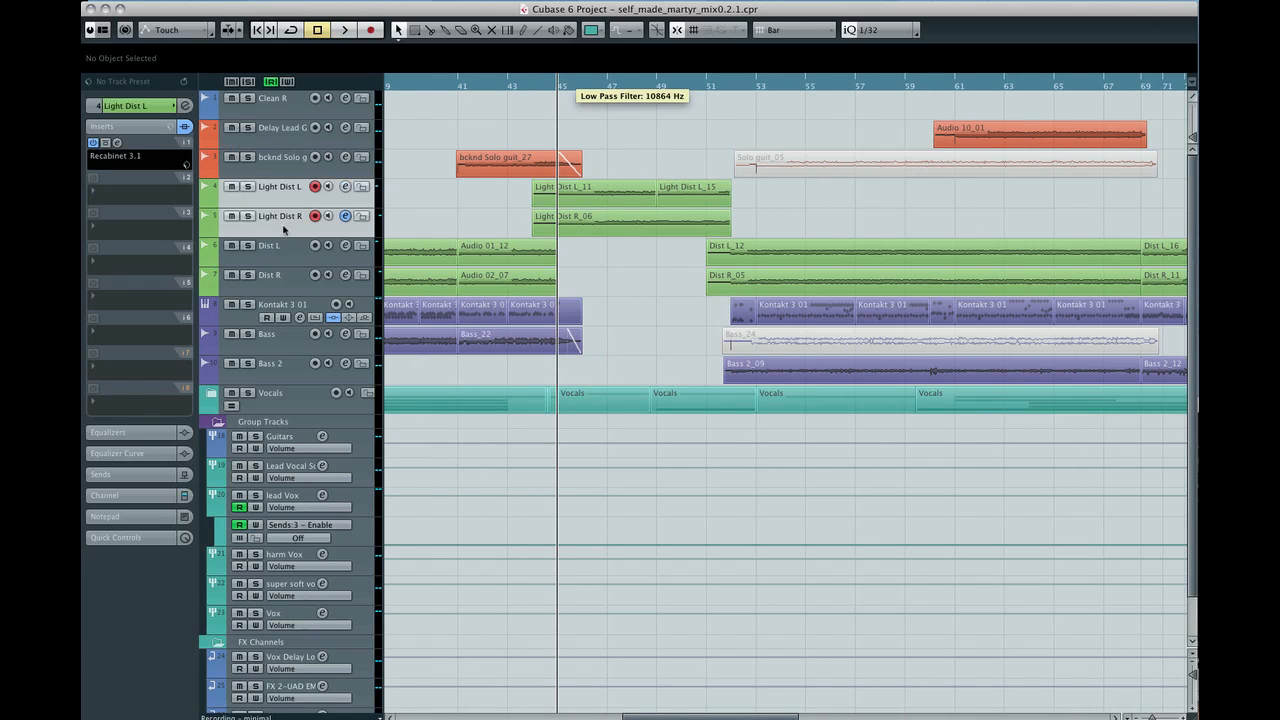
key(s)
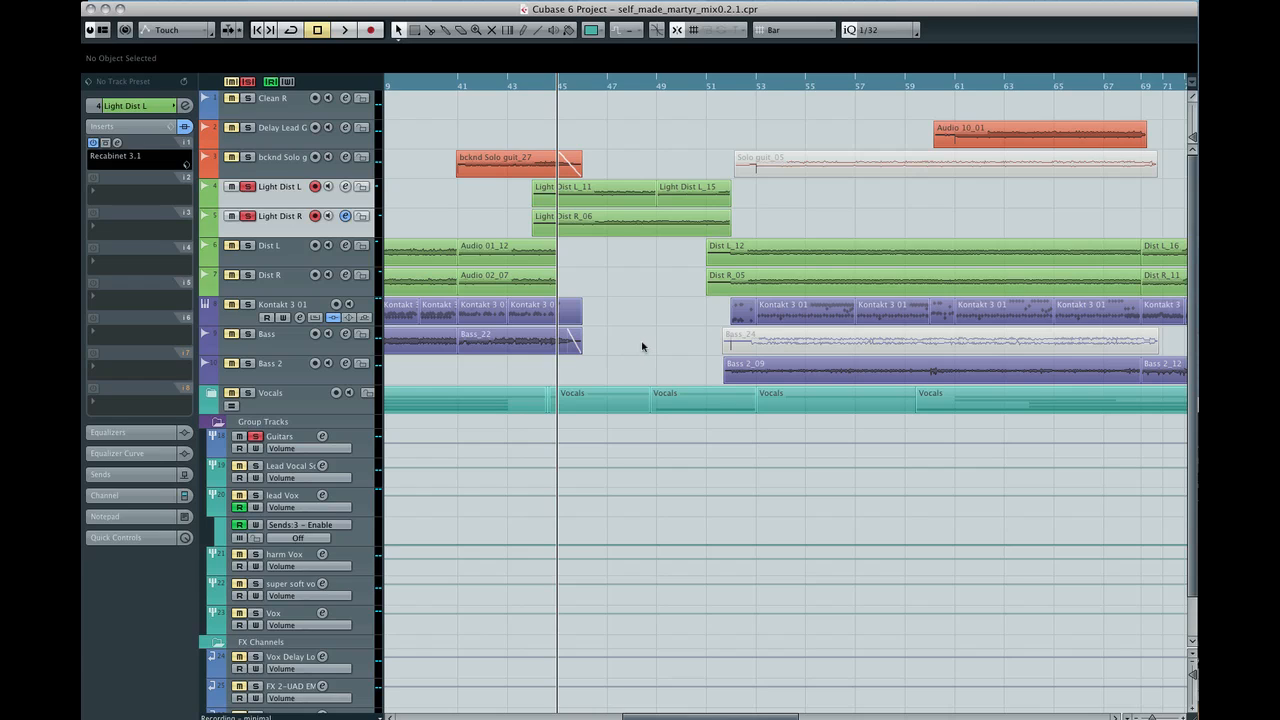
- Play the light distorted guitars from bar 45 and inspect the Recabinet 3.1 cabinet and microphone settings on Light Dist R
key(space)
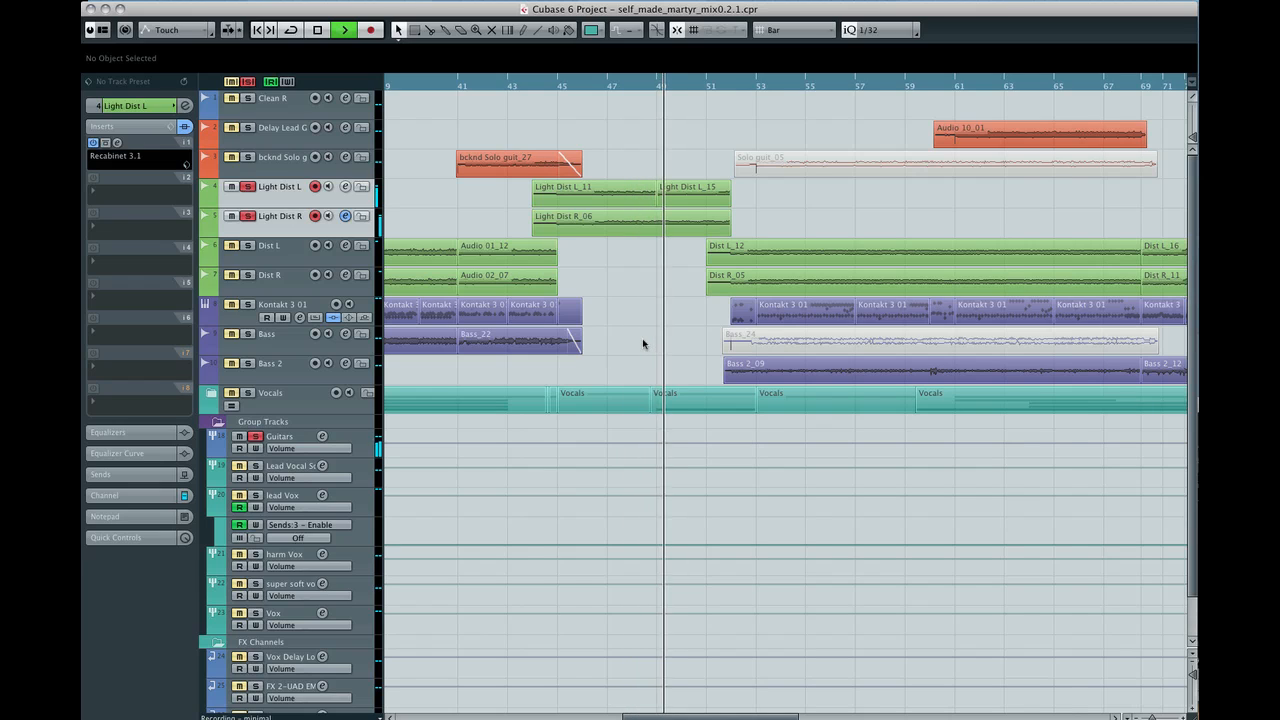
key(space)
click(290, 224)
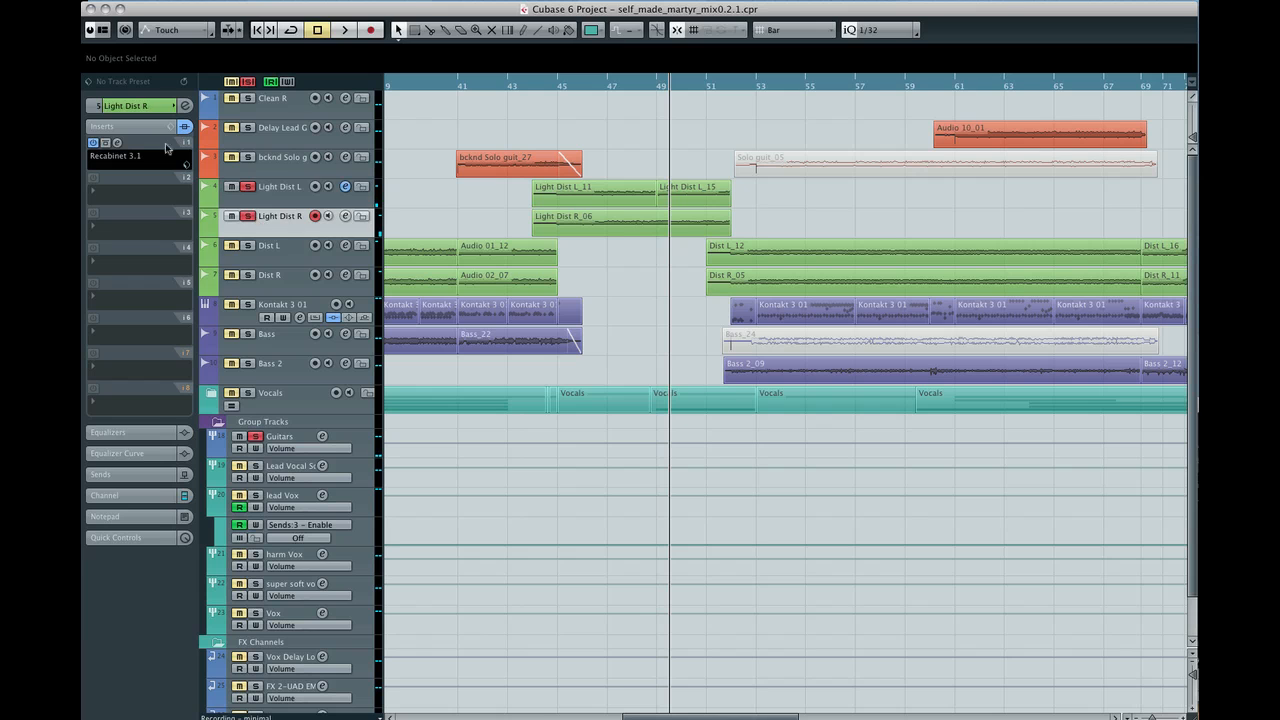
click(116, 144)
drag(362, 253, 767, 228)
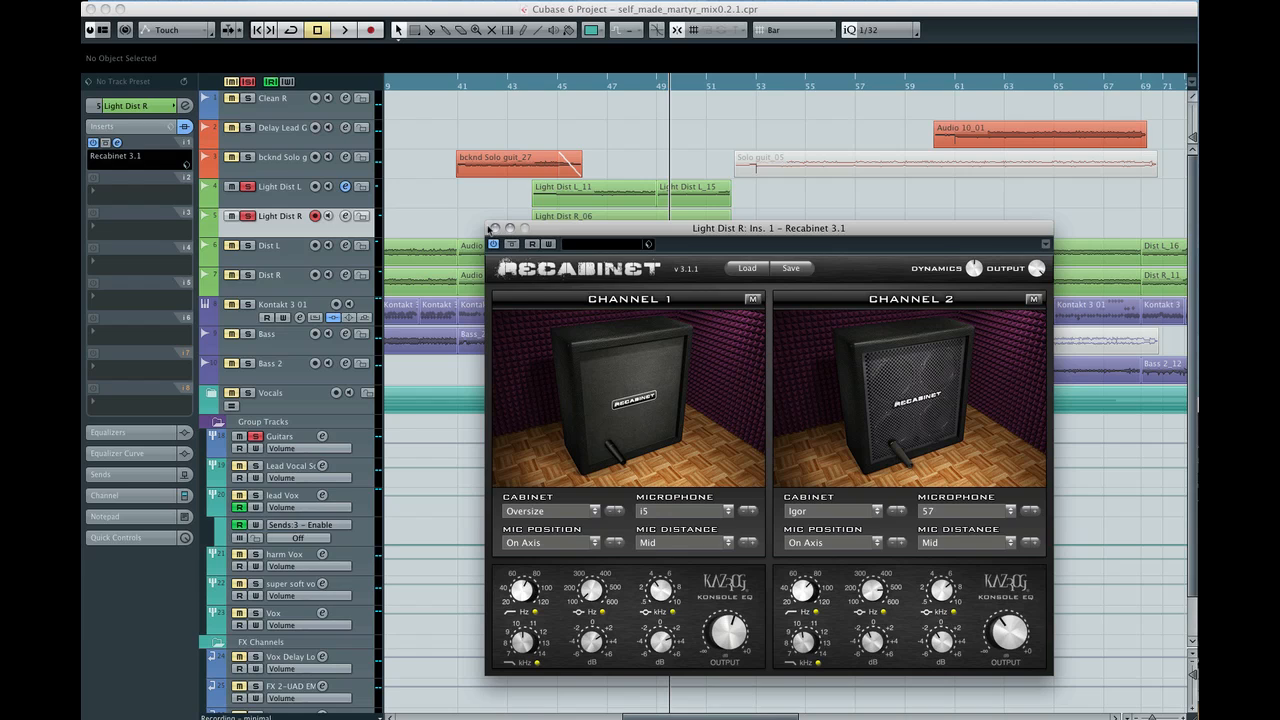
click(494, 230)
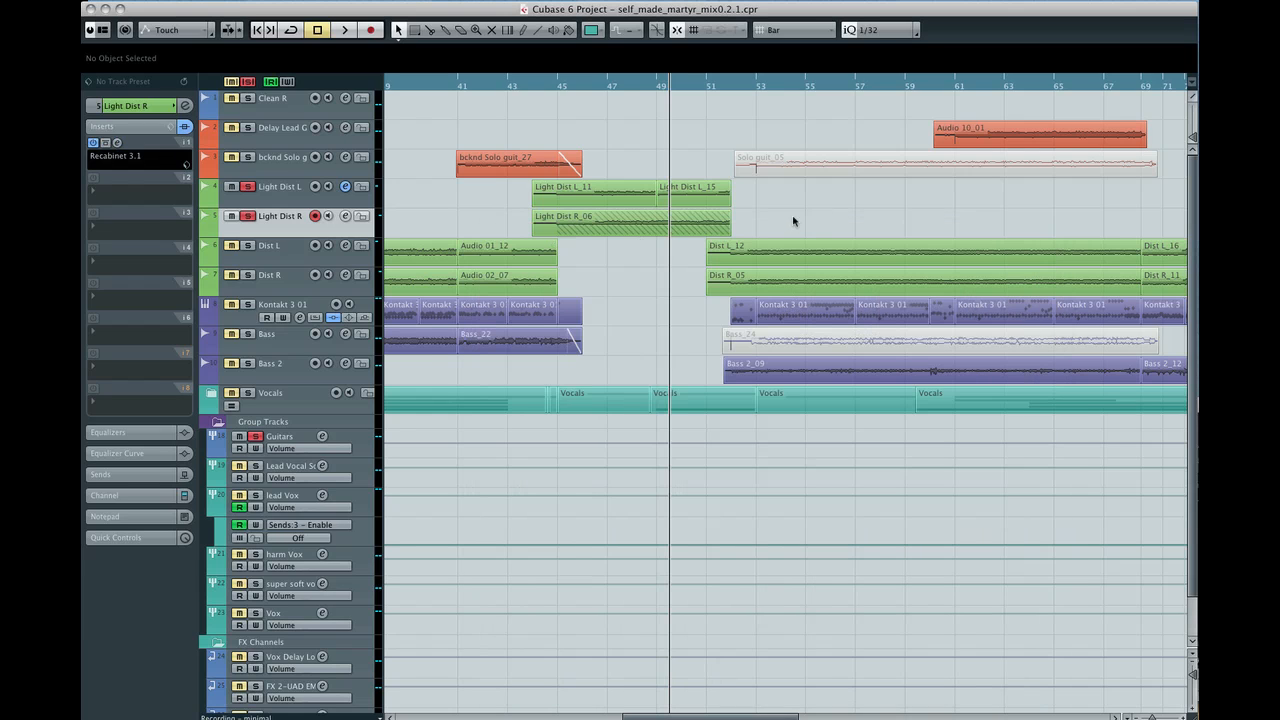
- Return to the start of the arrangement and open the Recabinet 3.1 insert on the Bass track for inspection
drag(762, 717, 584, 718)
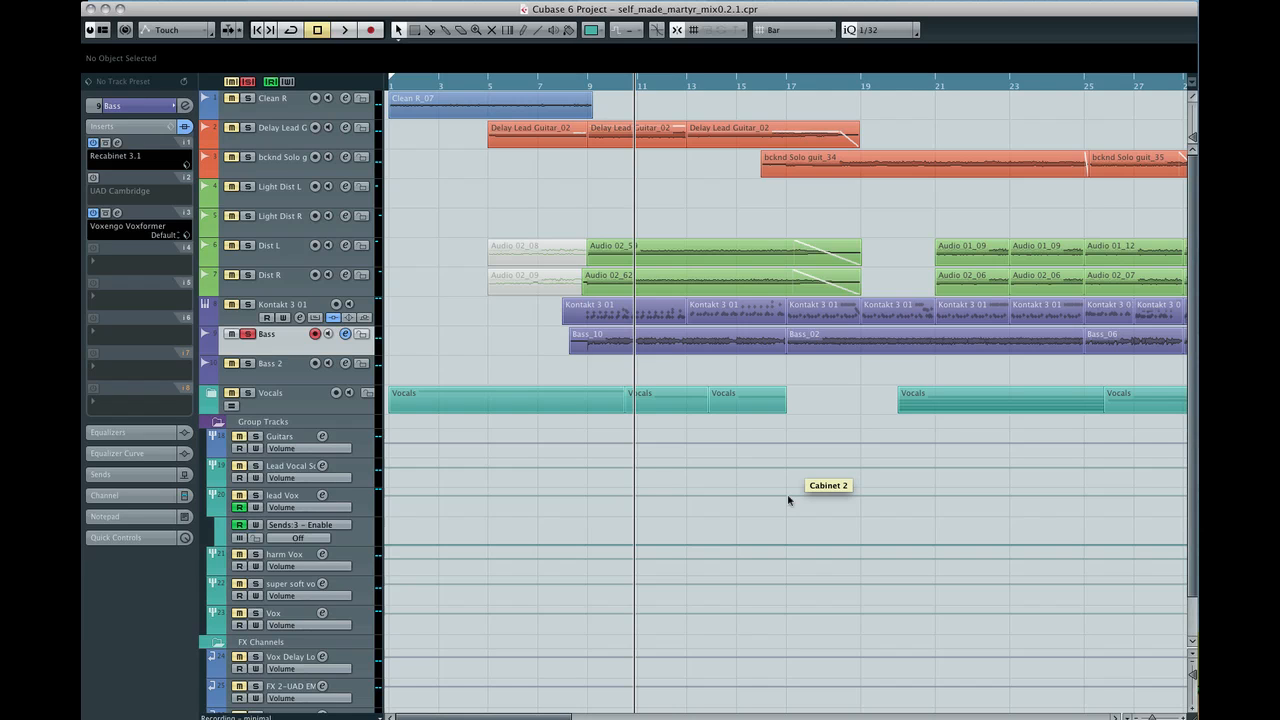
click(117, 144)
drag(532, 132, 850, 234)
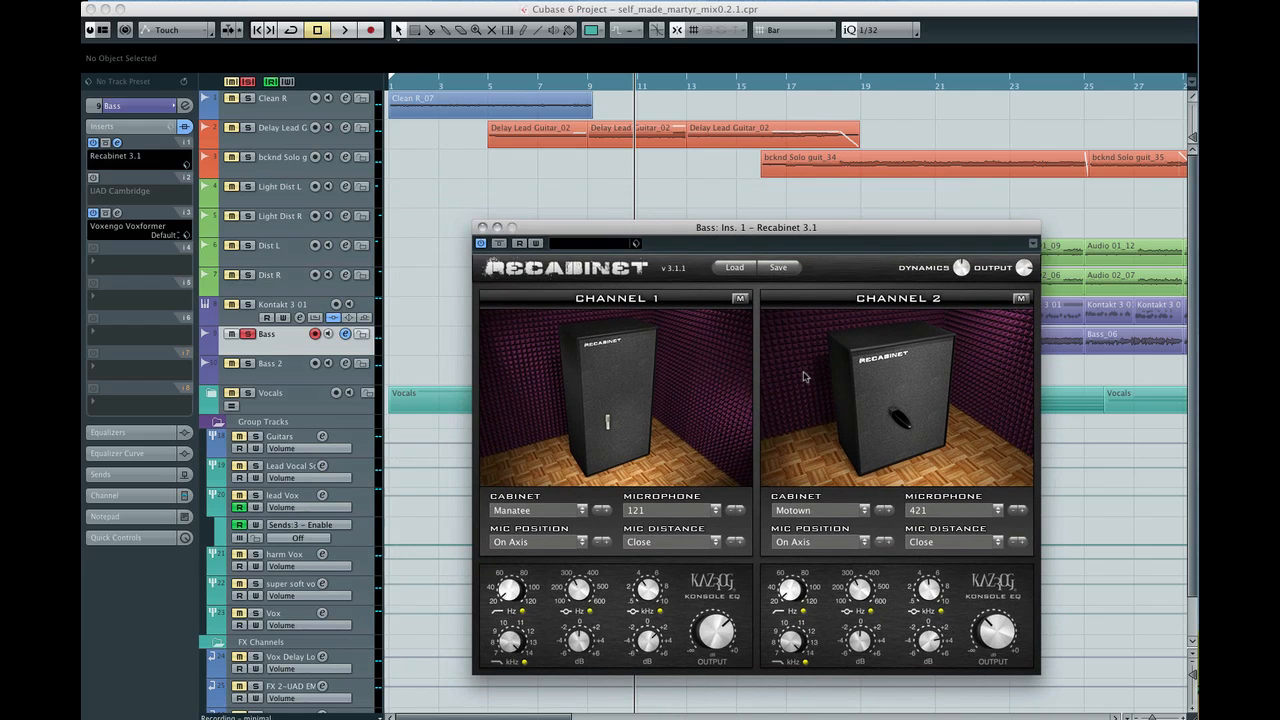
- Choose the "Kazrog - Bass - Metal" preset in the Bass track's Recabinet 3.1, review its controls and close the window
click(734, 267)
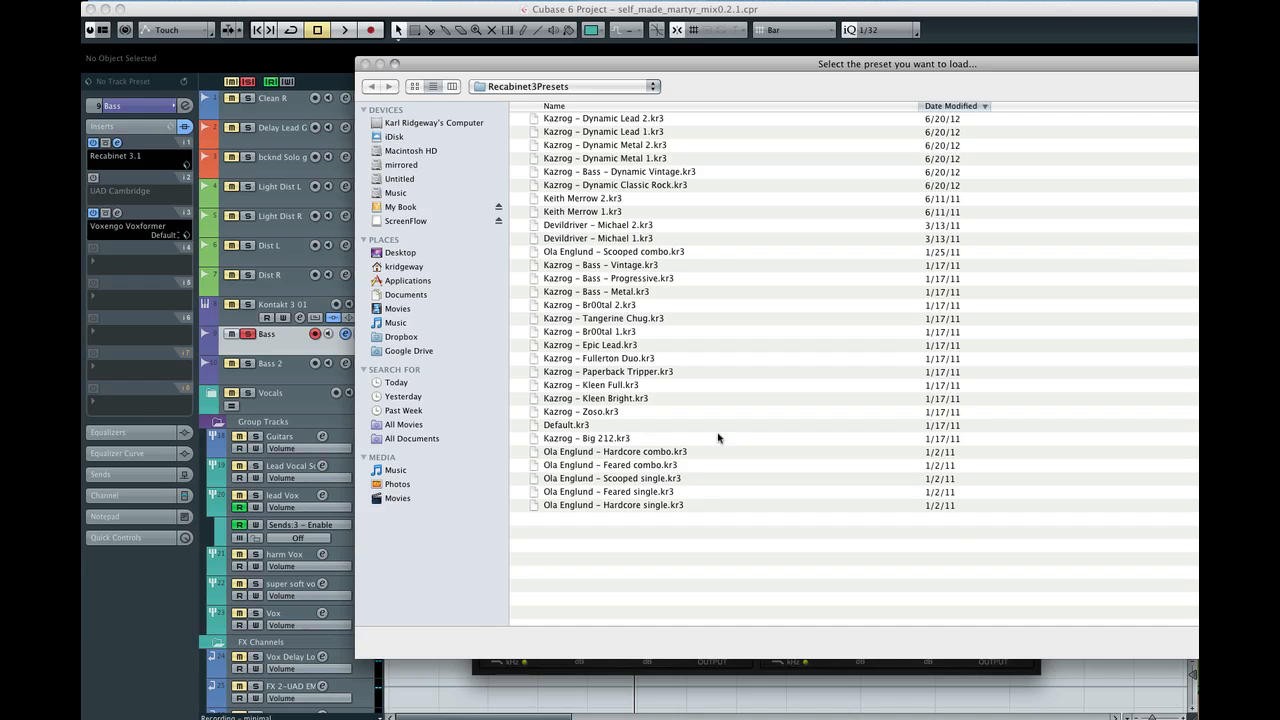
click(649, 292)
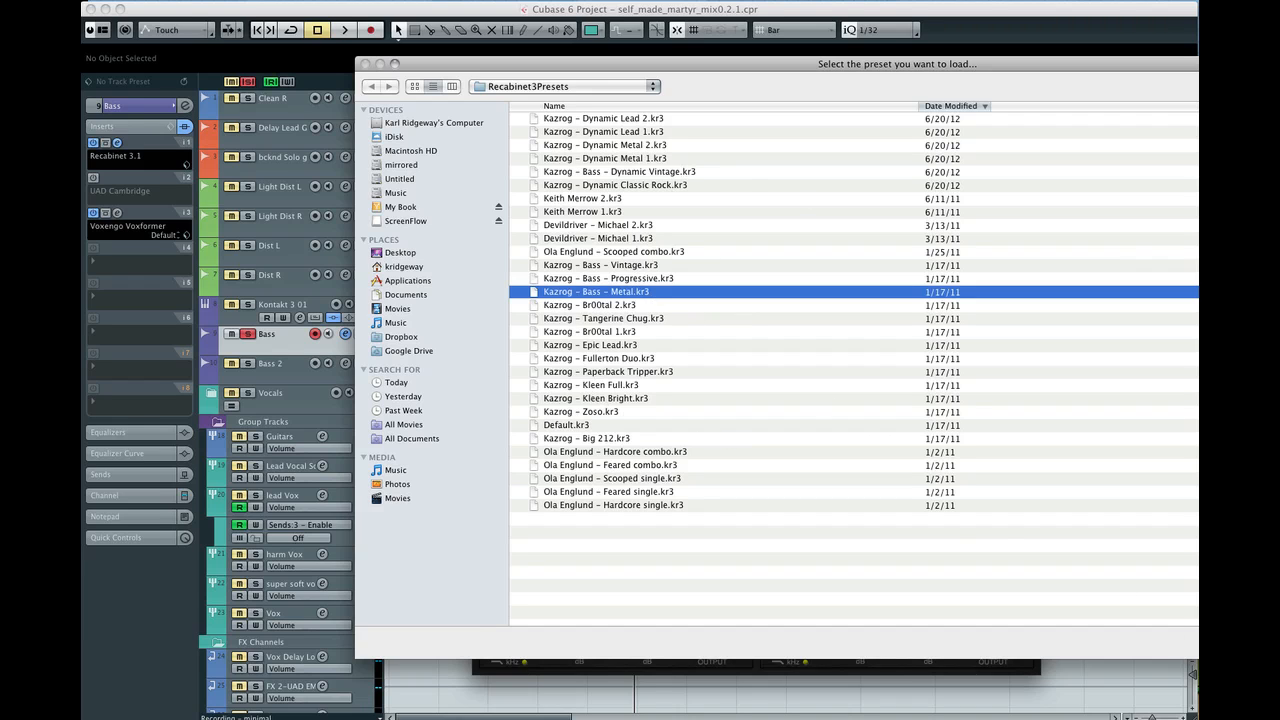
click(1195, 642)
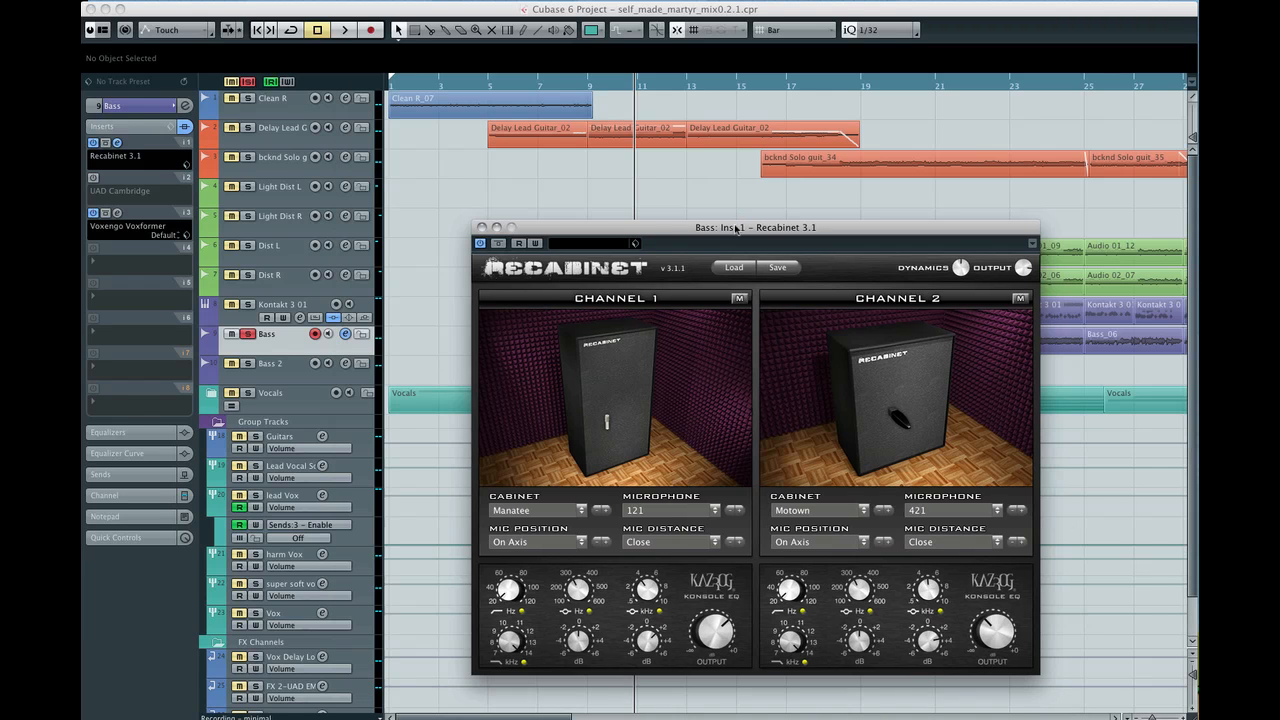
drag(734, 218, 718, 210)
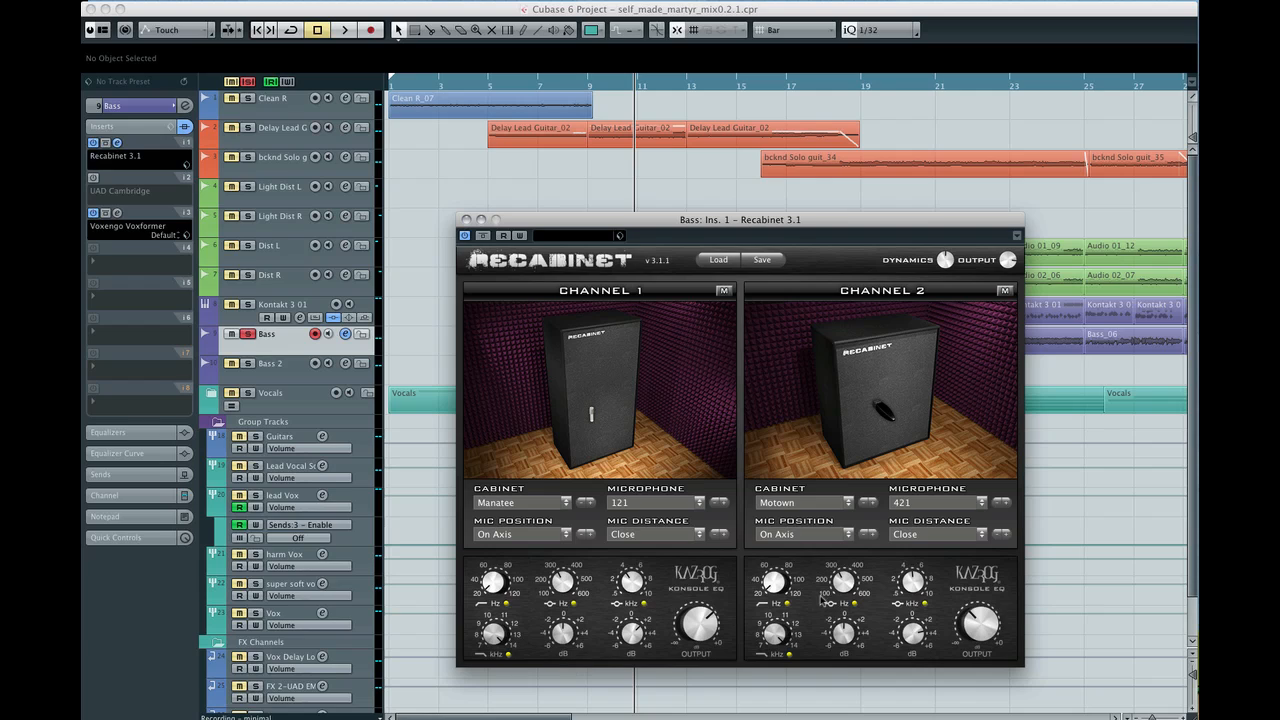
mouse_move(823, 597)
click(464, 219)
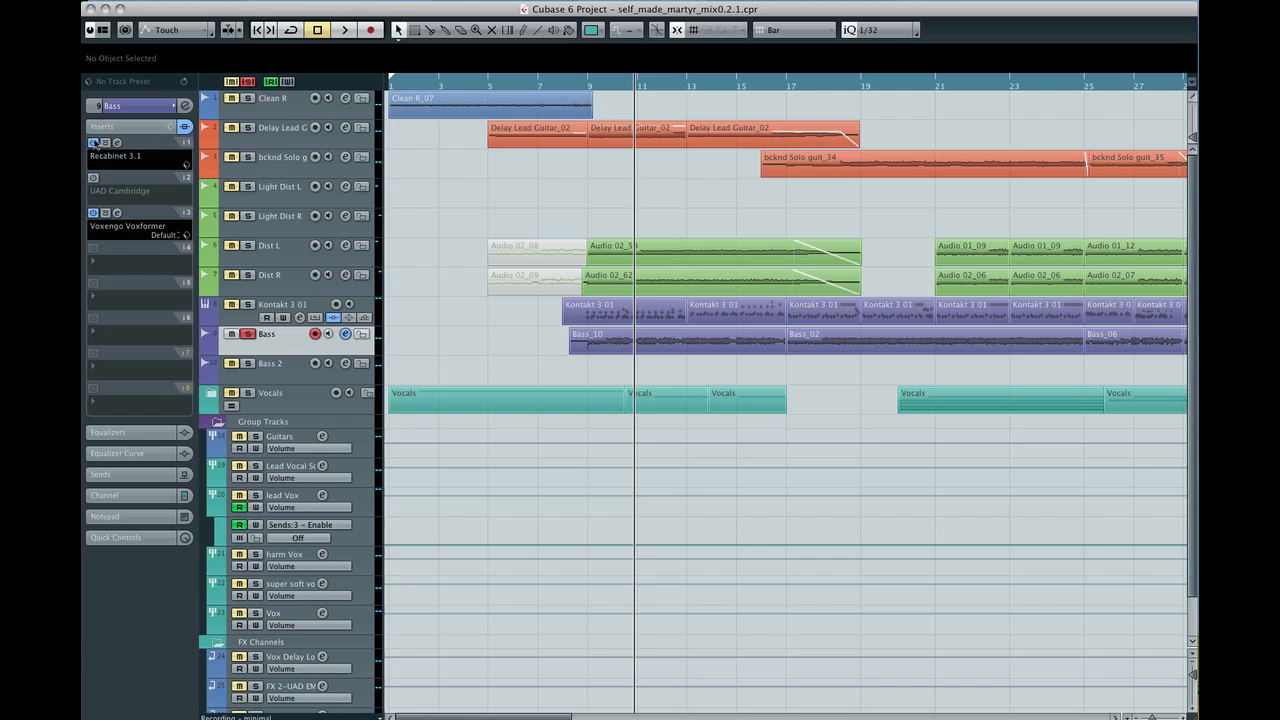
- Switch off Recabinet 3.1 and Voxengo Voxformer on the Bass track and play the dry bass until just before bar 13
click(94, 143)
click(93, 213)
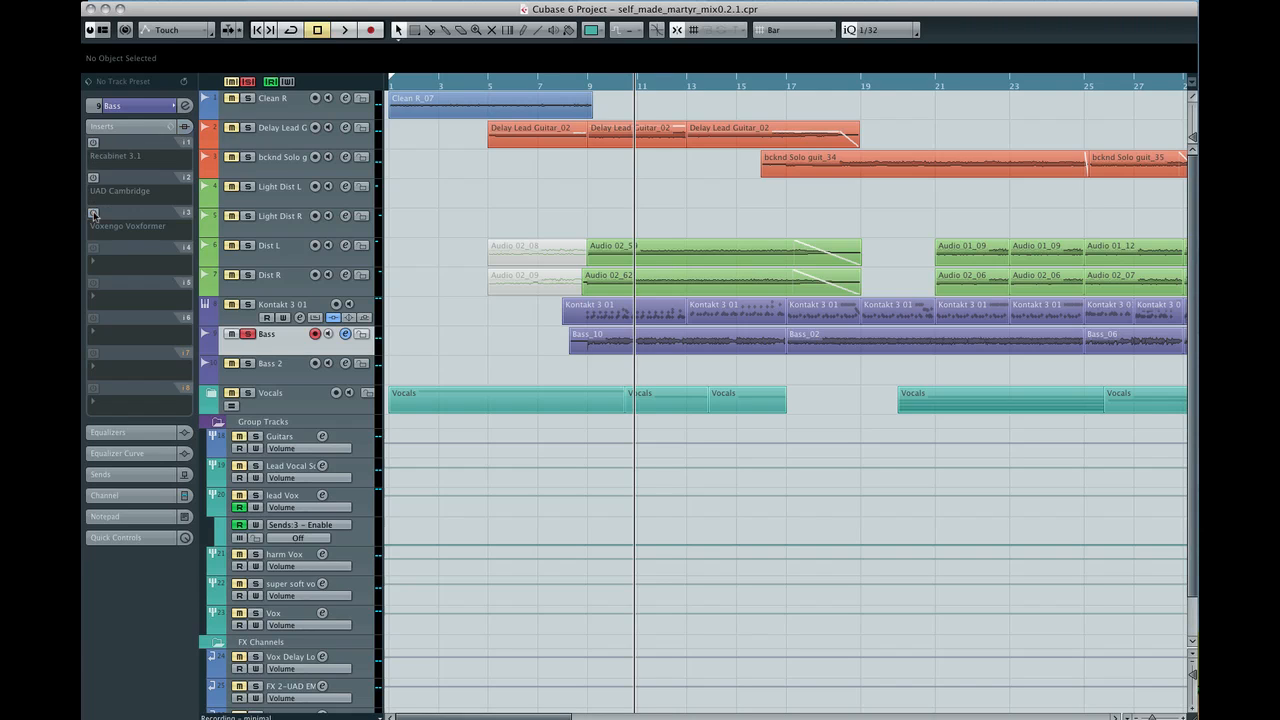
key(space)
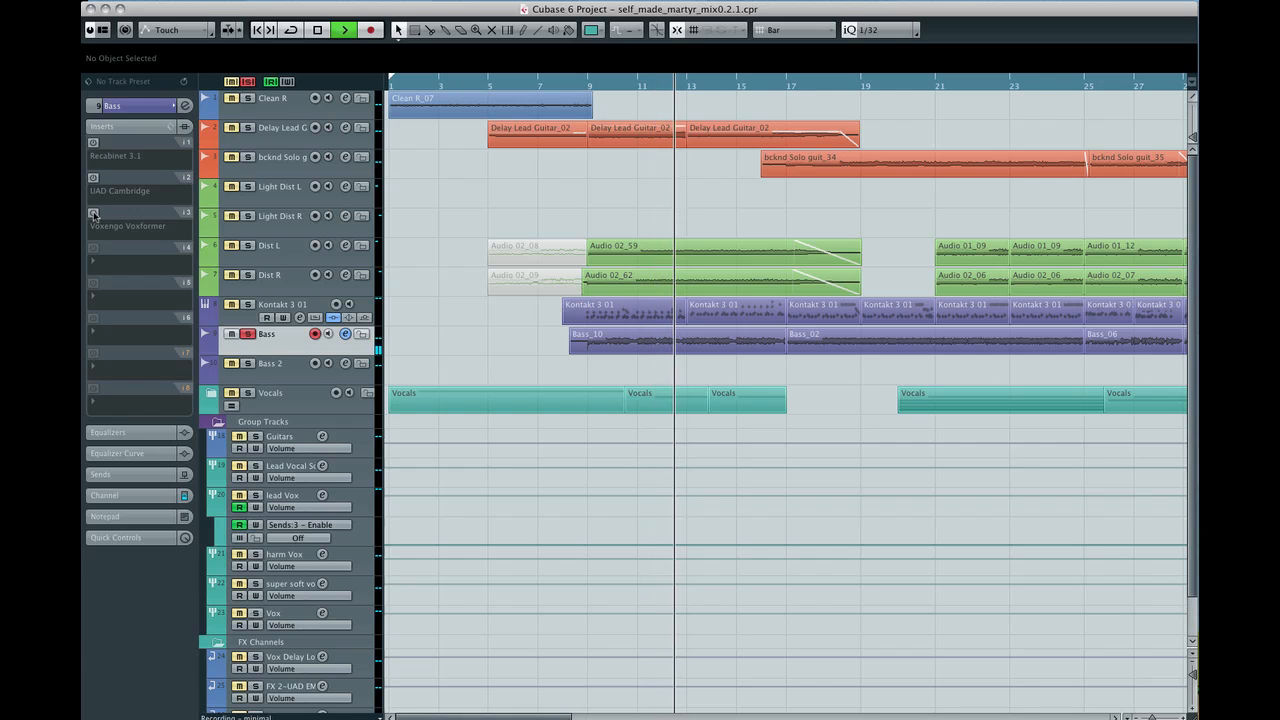
key(space)
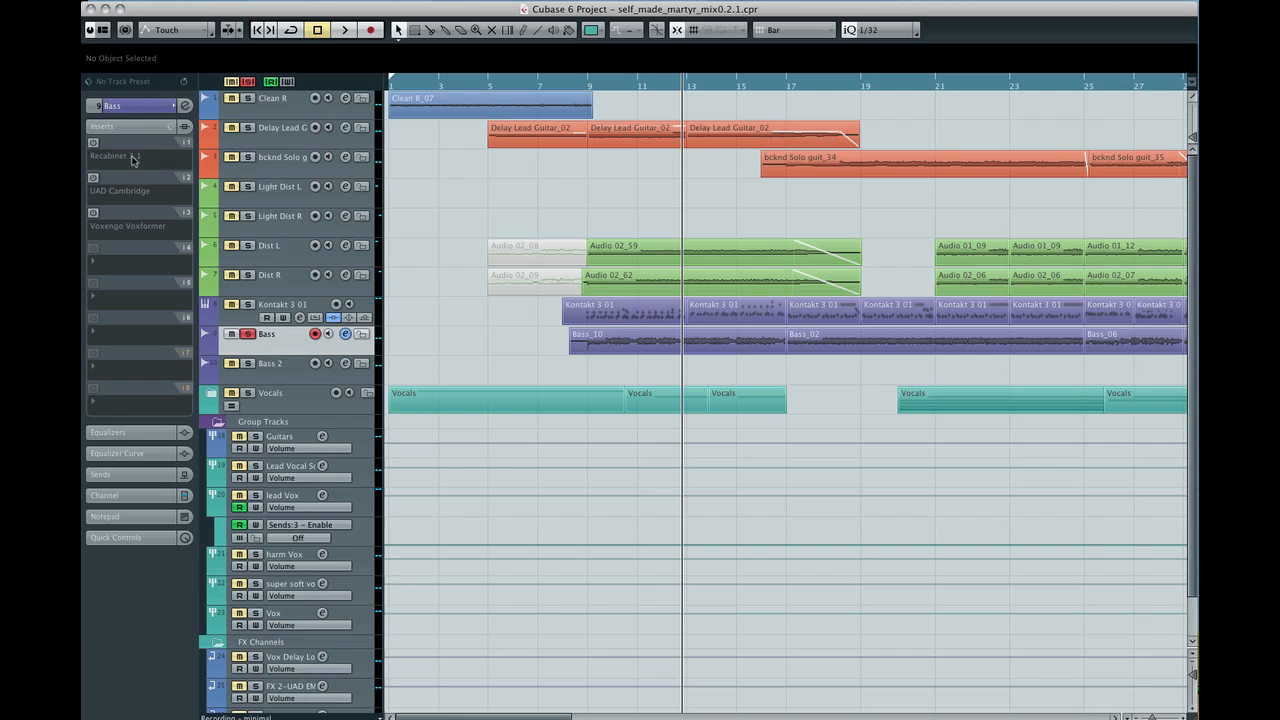
- Switch Recabinet 3.1 and Voxengo Voxformer back on for the Bass track and open the Voxformer window
click(94, 143)
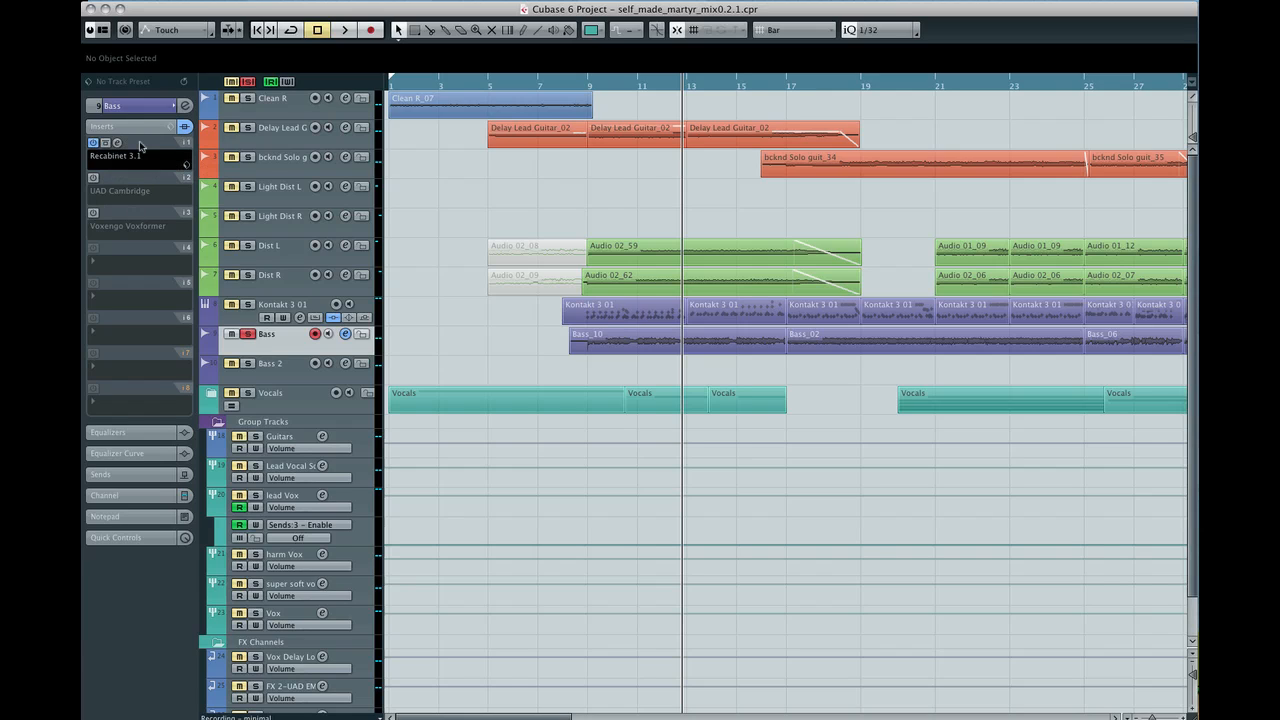
click(93, 213)
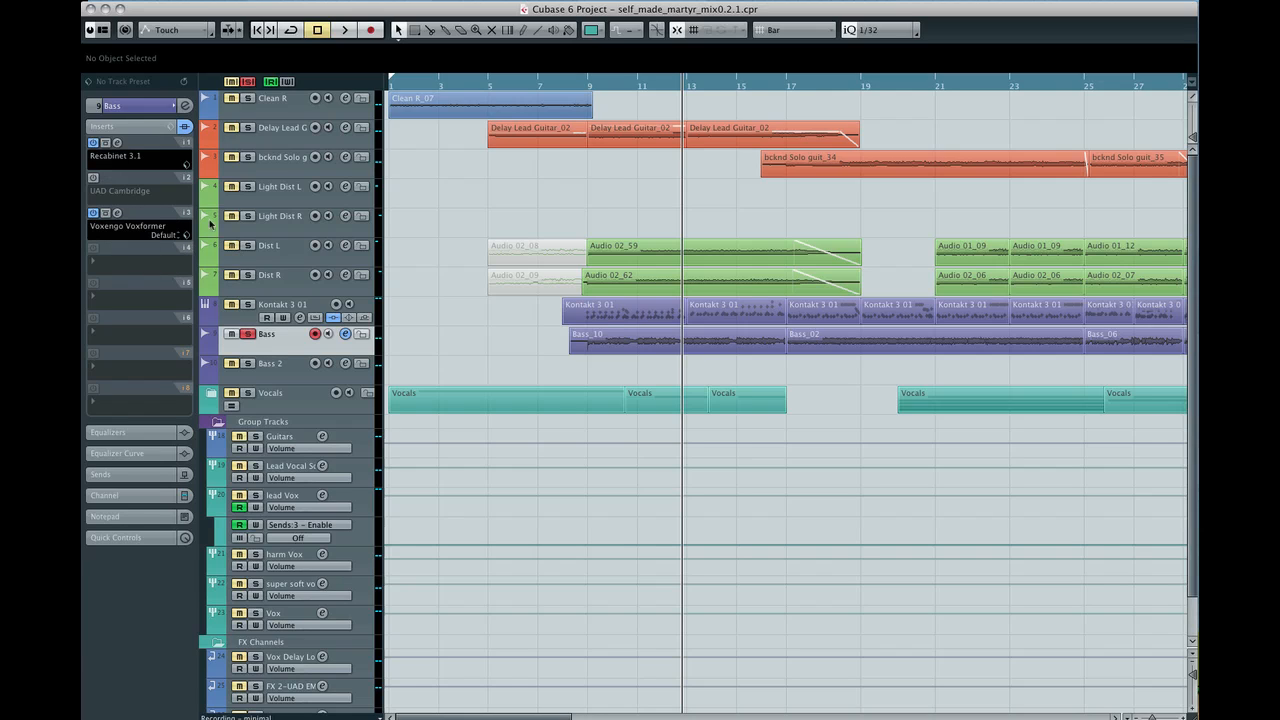
click(118, 213)
drag(869, 243, 970, 133)
- Rewind slightly and replay the processed bass while watching Voxformer's spectrum and level meters
key(KP_Subtract)
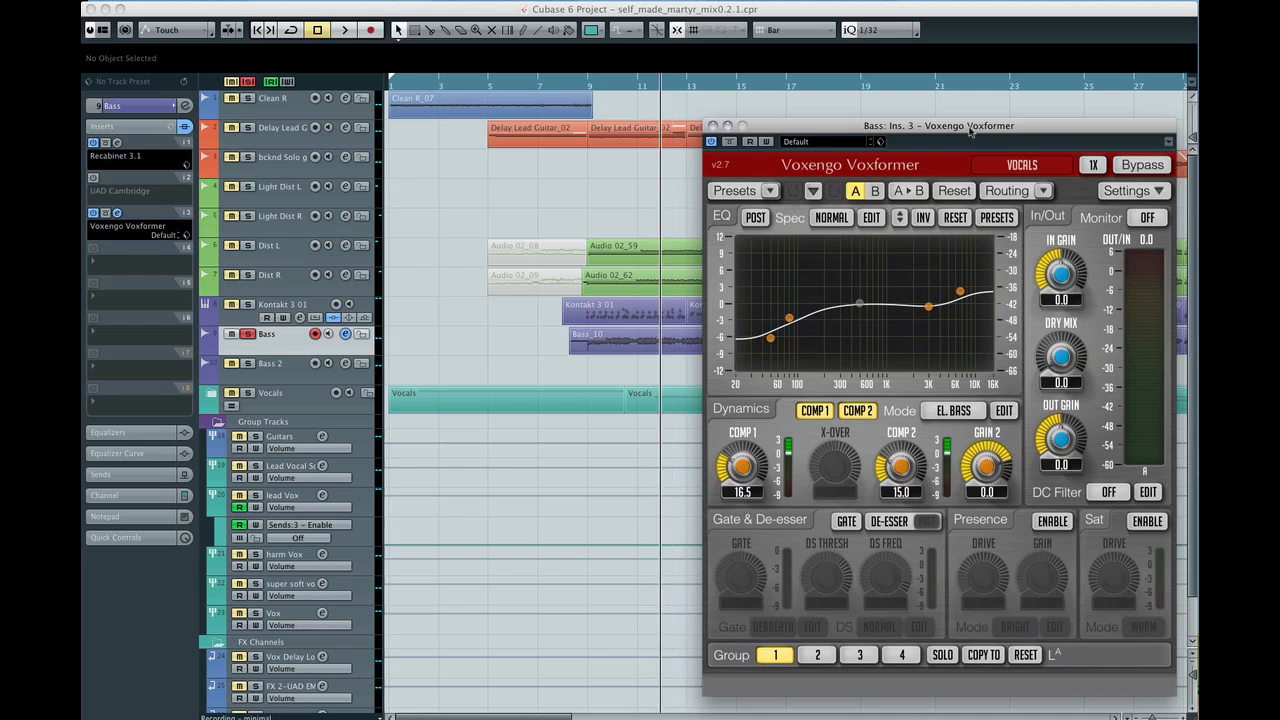
key(space)
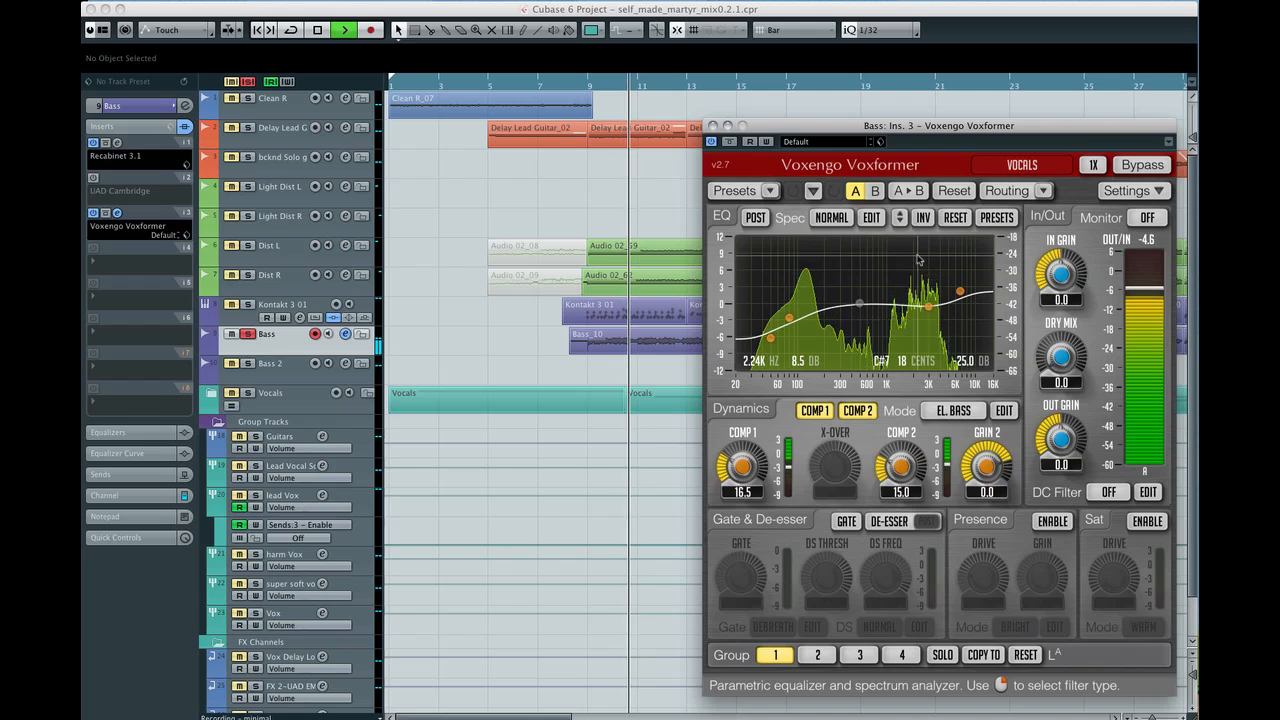
key(space)
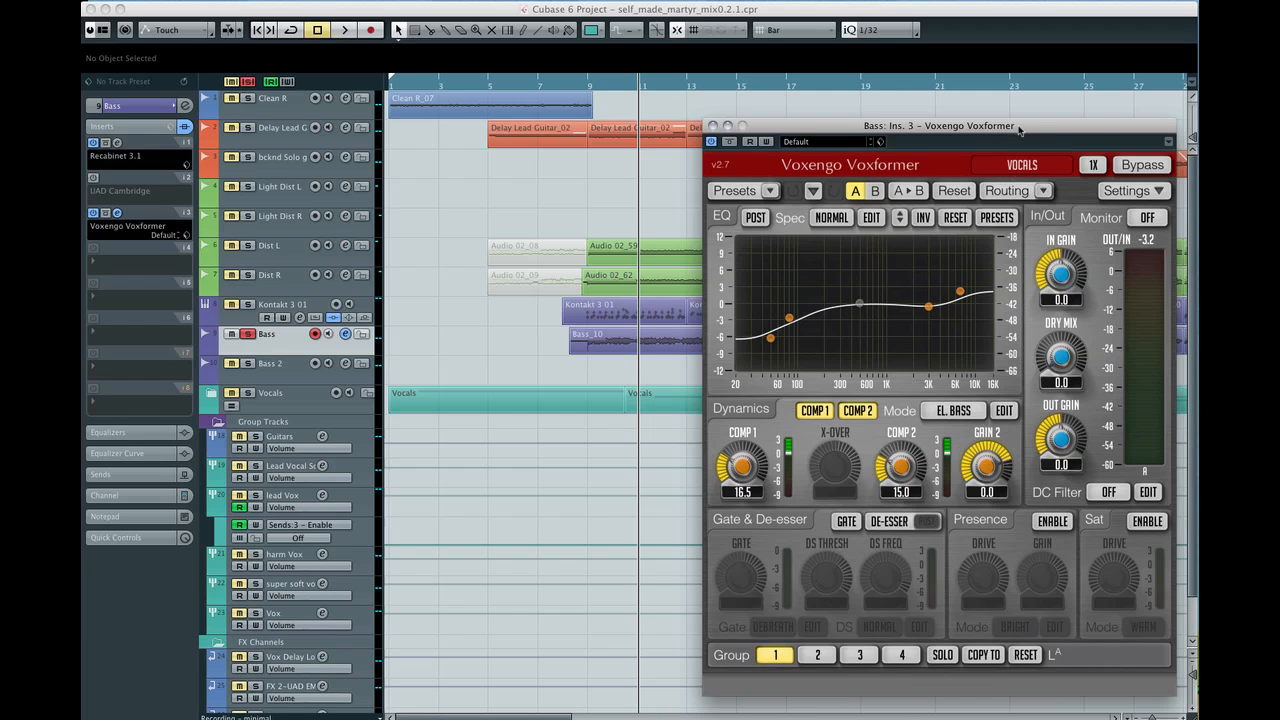
drag(1020, 127, 1029, 141)
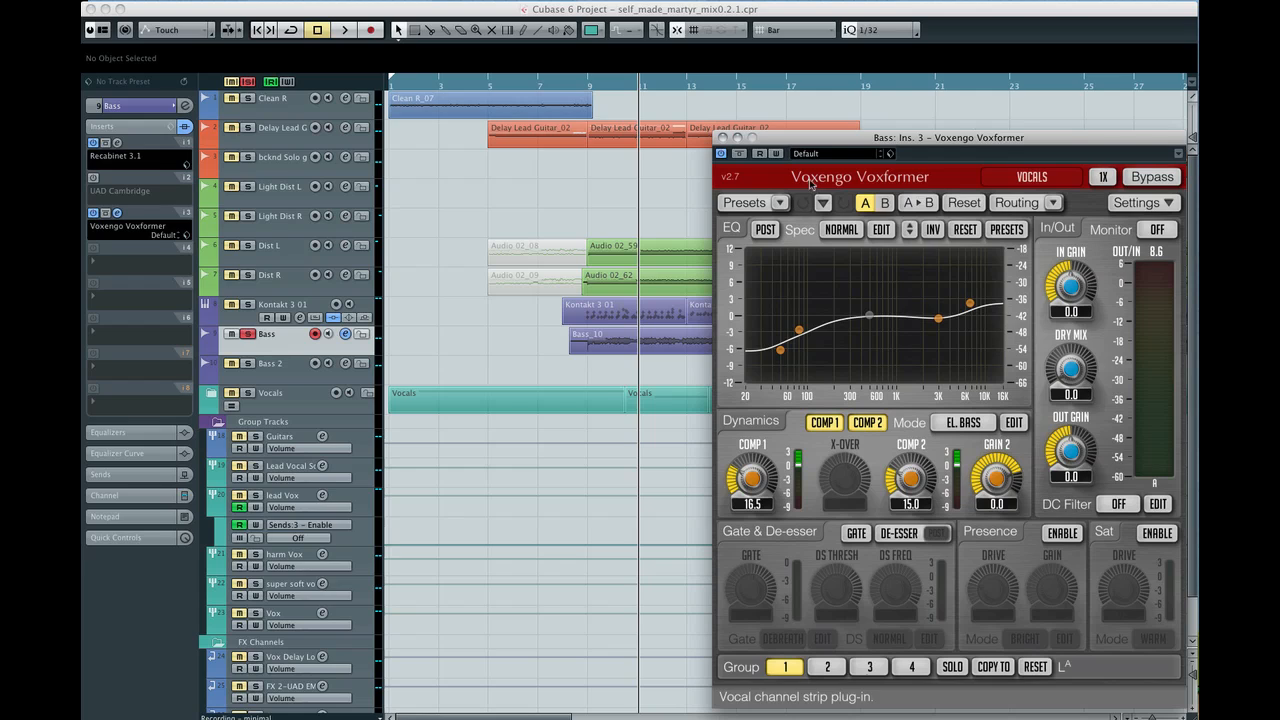
- Close the Voxformer window and take the Bass track out of solo
click(720, 138)
click(249, 336)
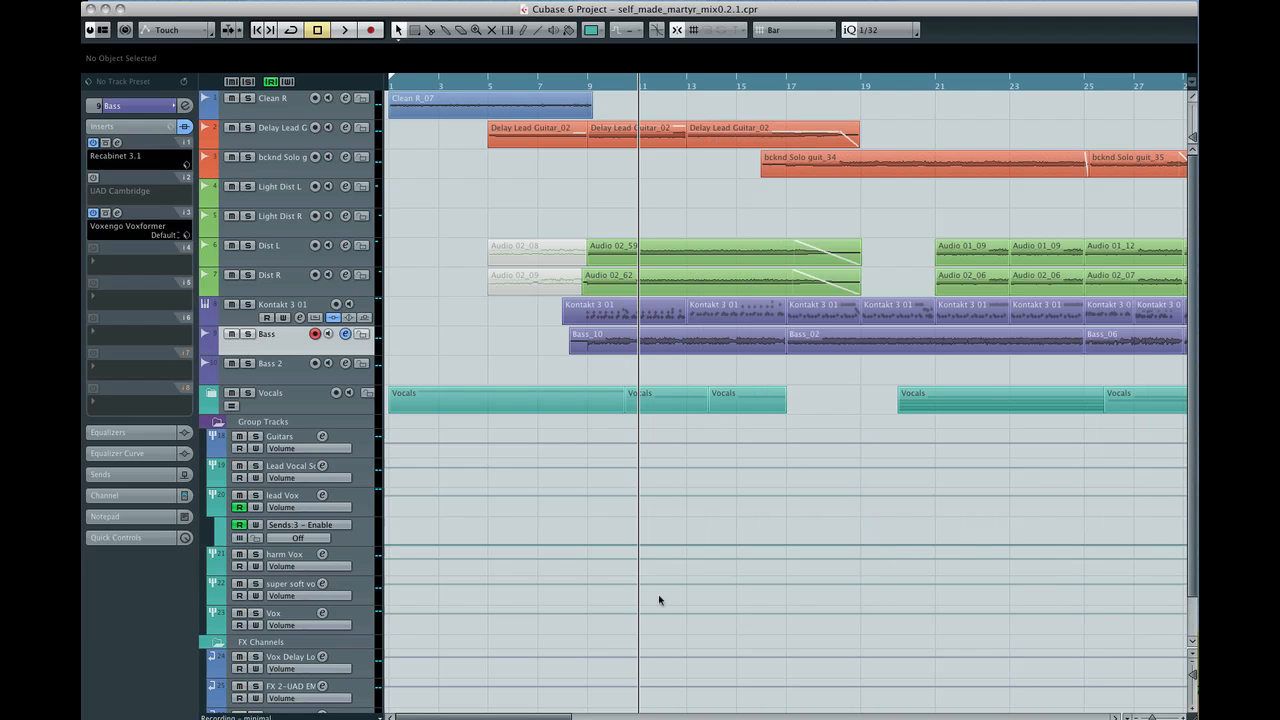
- Select the Bass 2 track in the song's second half and open its AmpliTube 3 insert to examine the Gallien-Krueger amp settings
drag(550, 717, 845, 717)
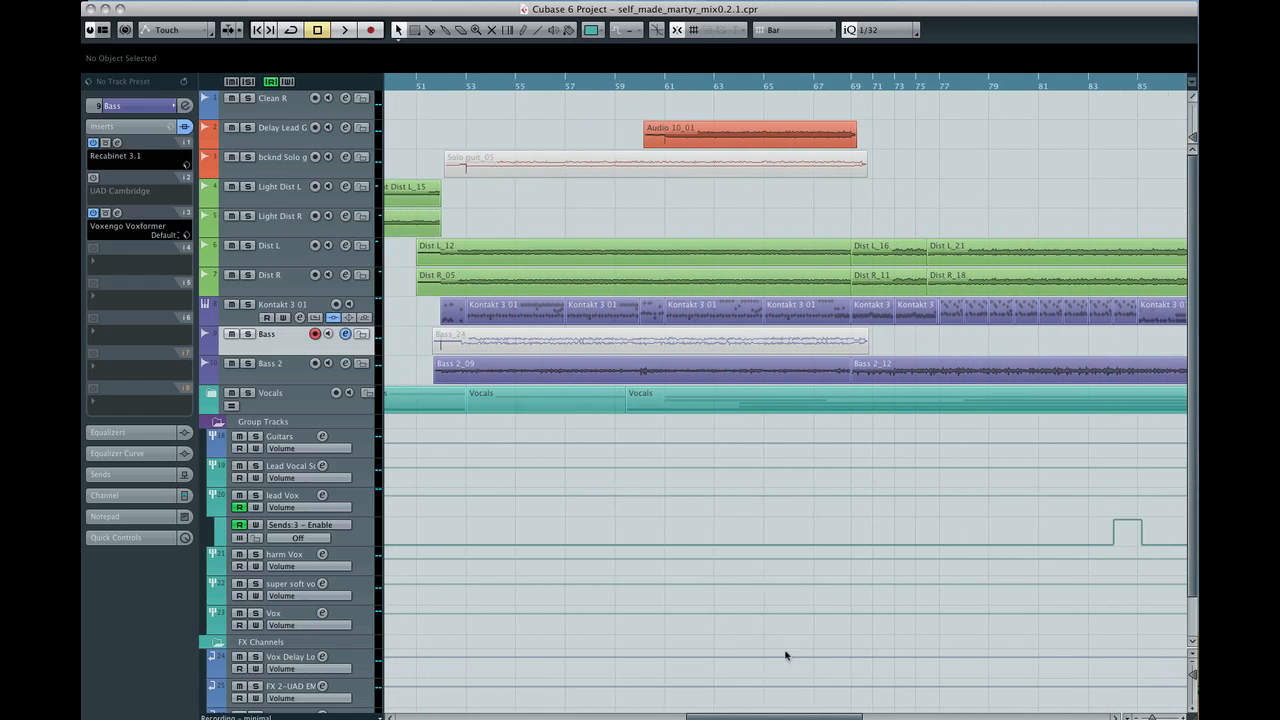
click(278, 366)
click(118, 143)
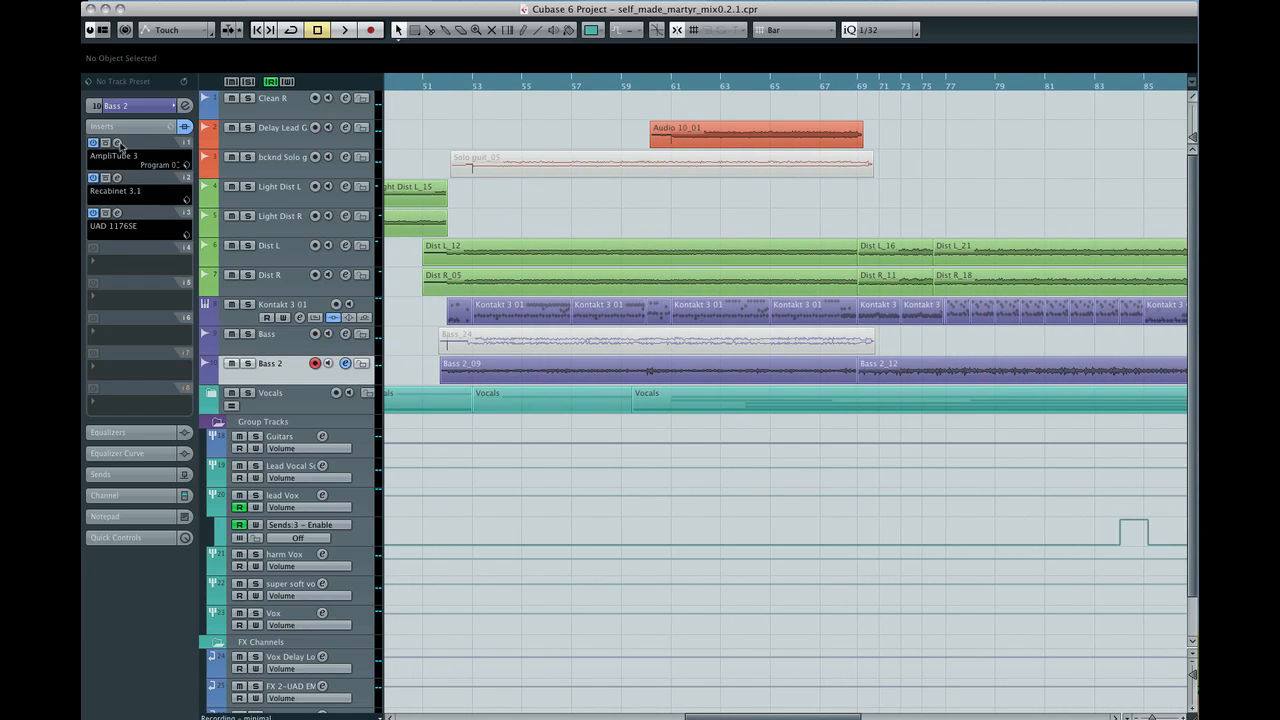
drag(581, 247, 681, 218)
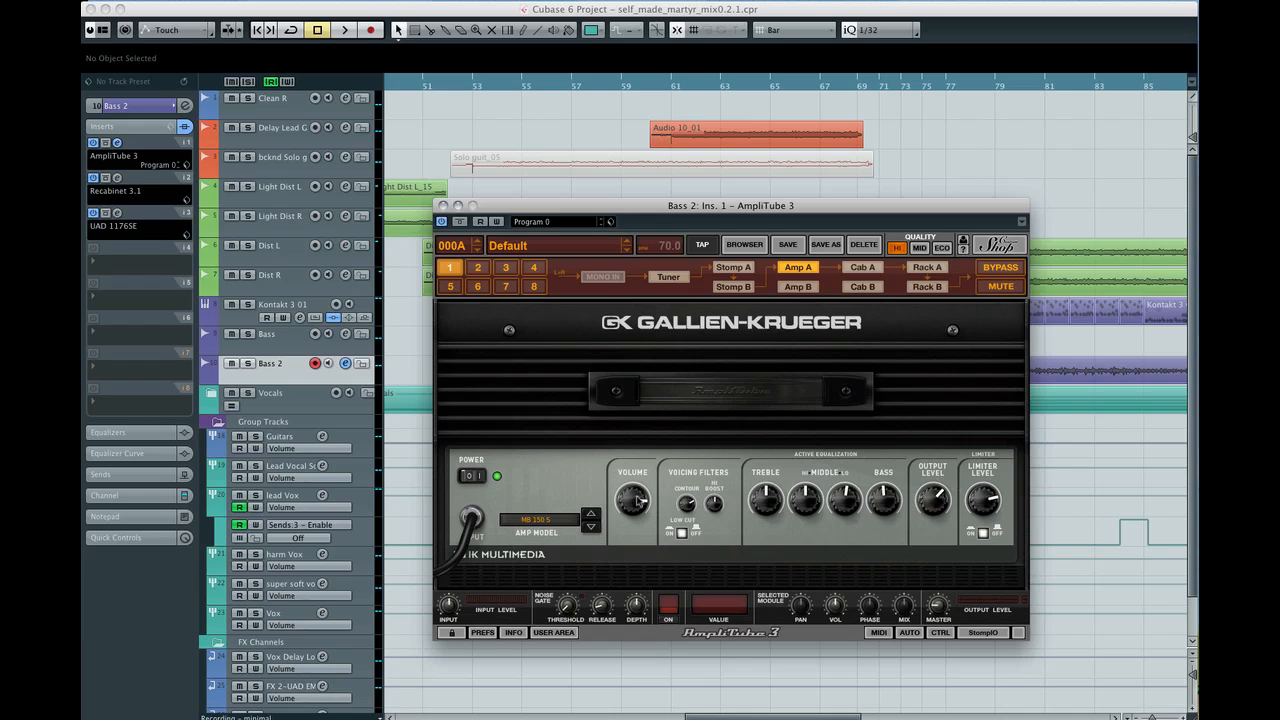
- Solo the Bass 2 track and play it from about bar 52 to bar 55
key(space)
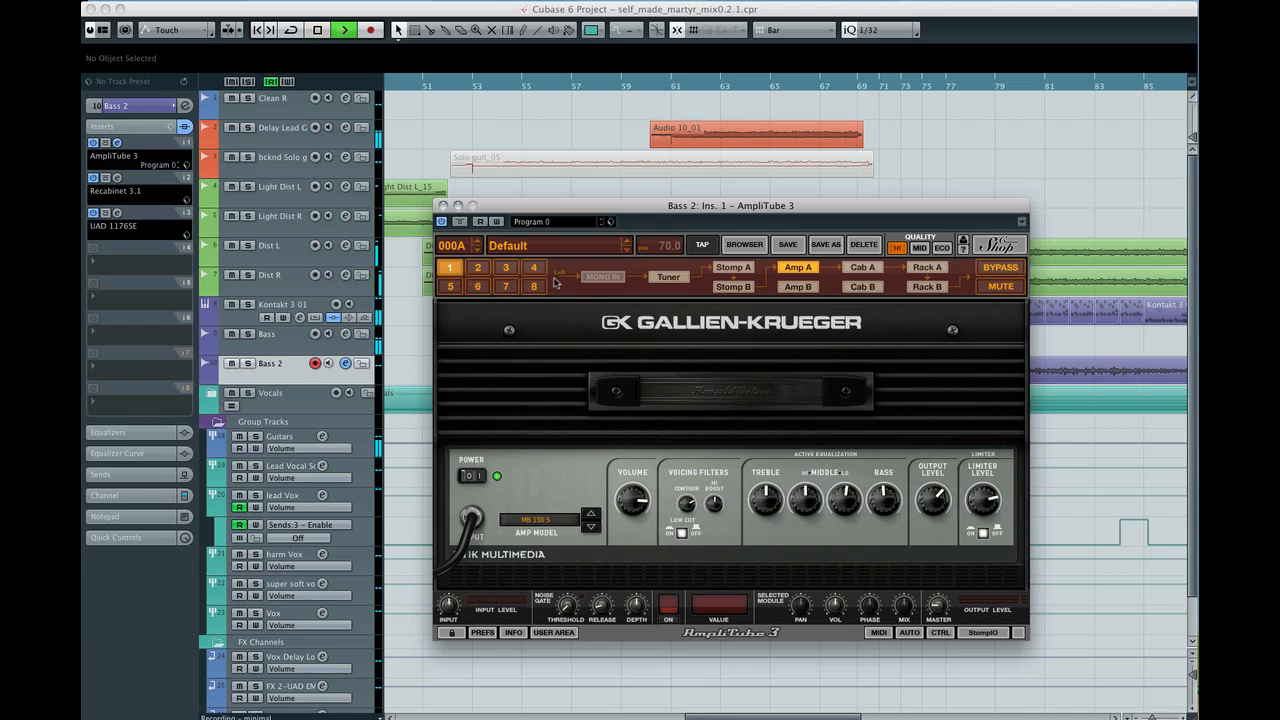
click(248, 364)
key(space)
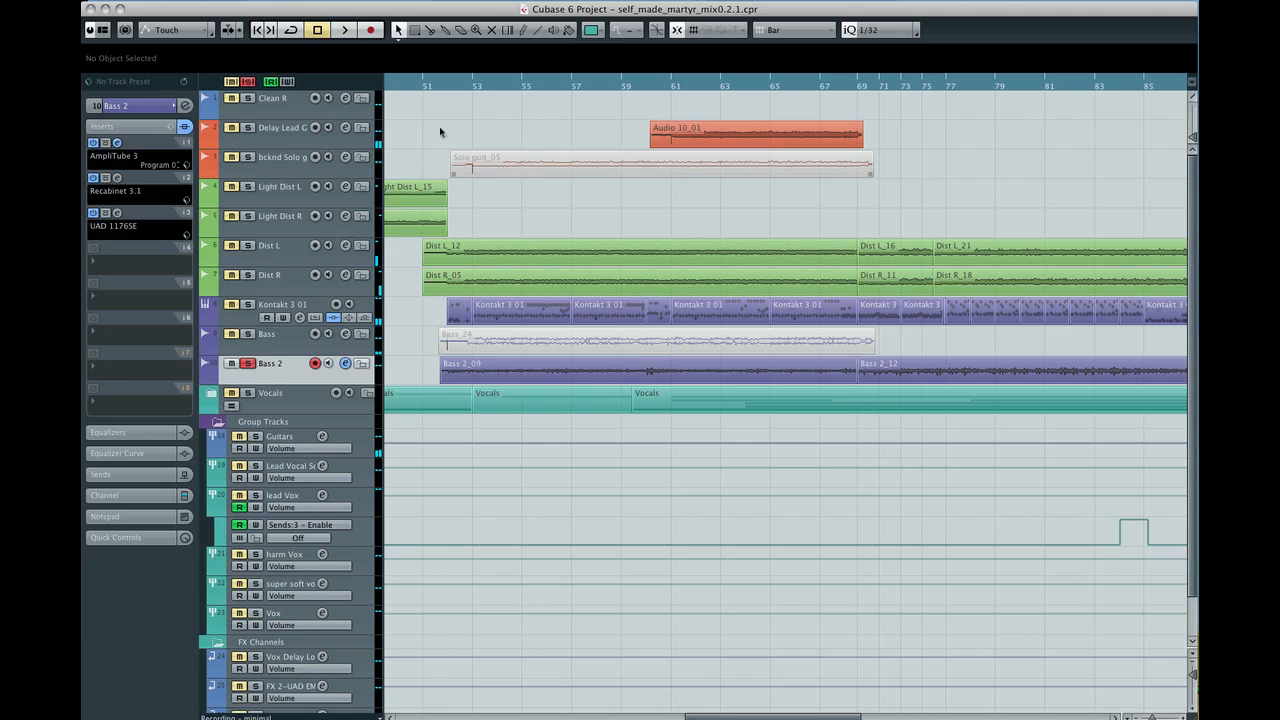
click(453, 87)
key(space)
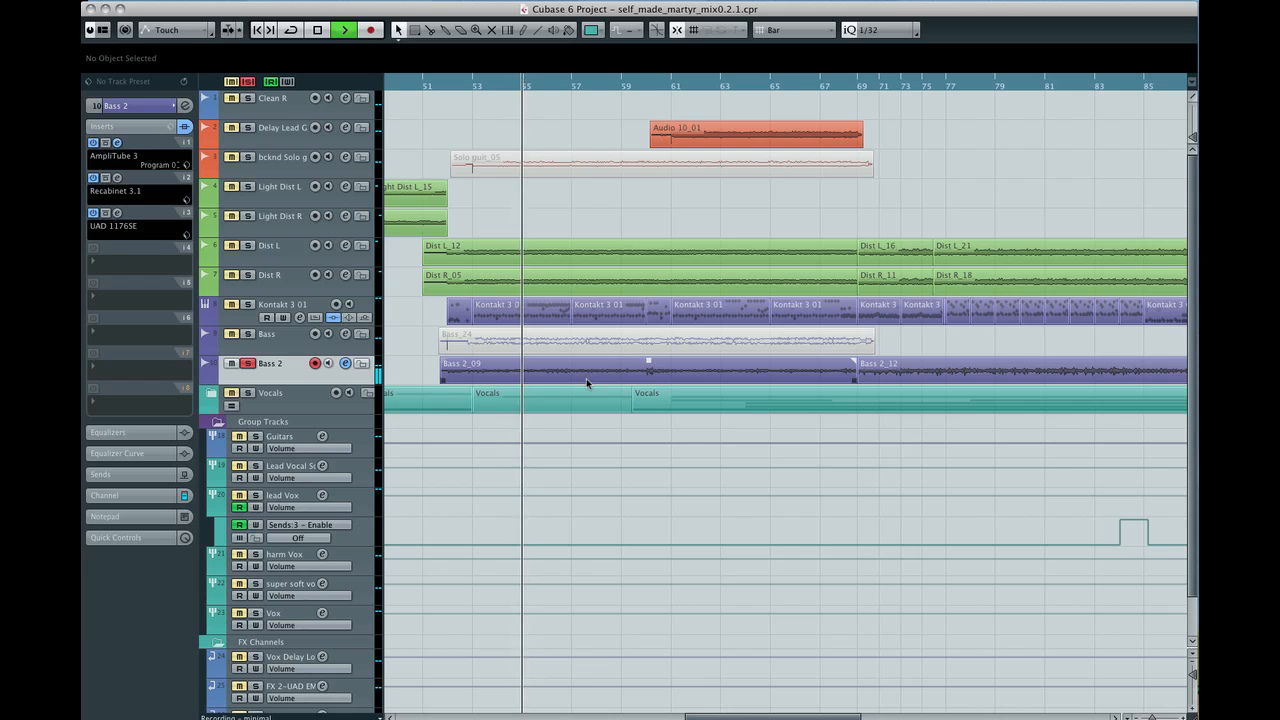
key(space)
- Open Recabinet 3.1 on the Bass 2 track, review both channels' cabinet and microphone choices, and close the window
click(118, 178)
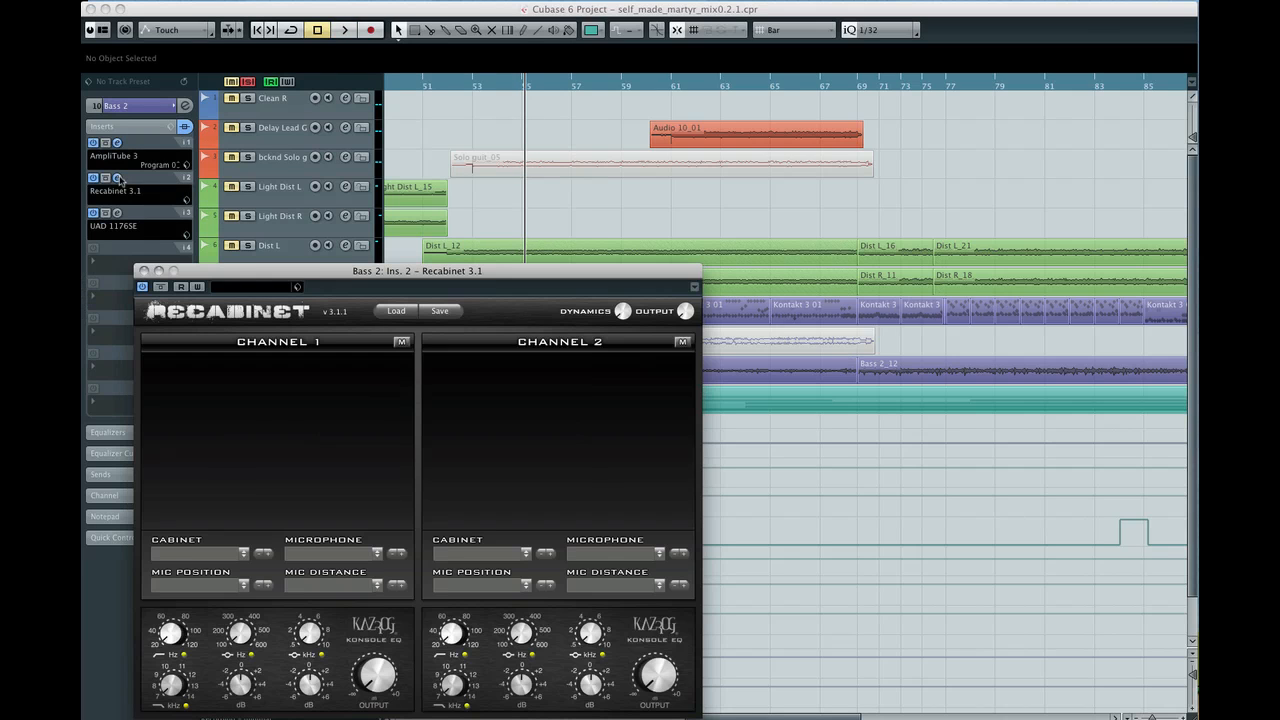
drag(376, 272, 719, 245)
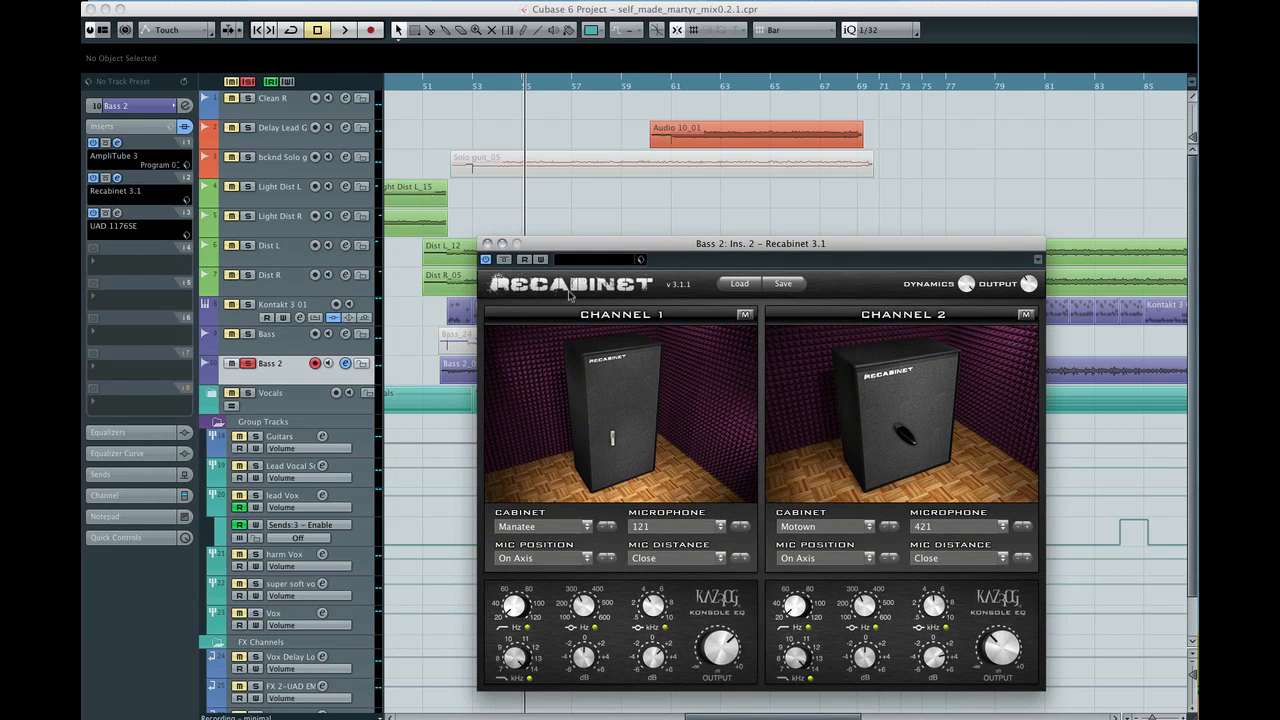
click(487, 243)
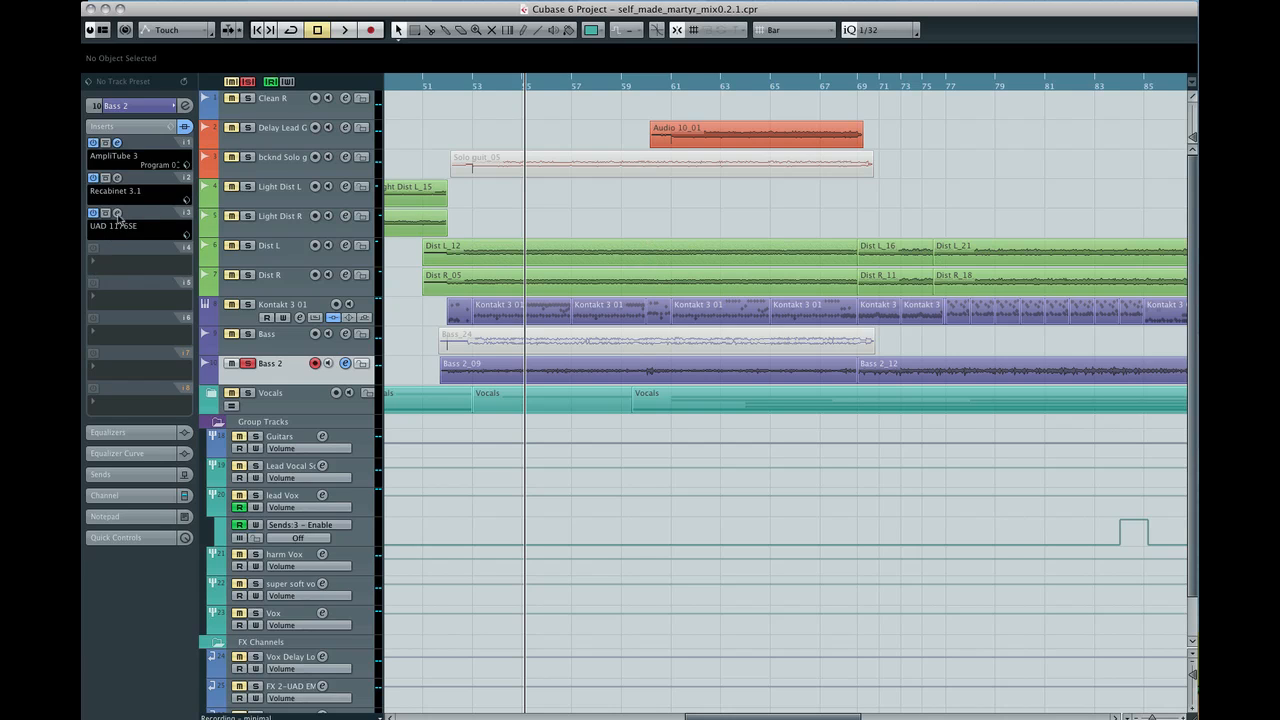
- Examine the UAD 1176SE compressor settings on the Bass 2 track and close the plug-in windows, including AmpliTube 3
click(118, 214)
drag(765, 518, 770, 460)
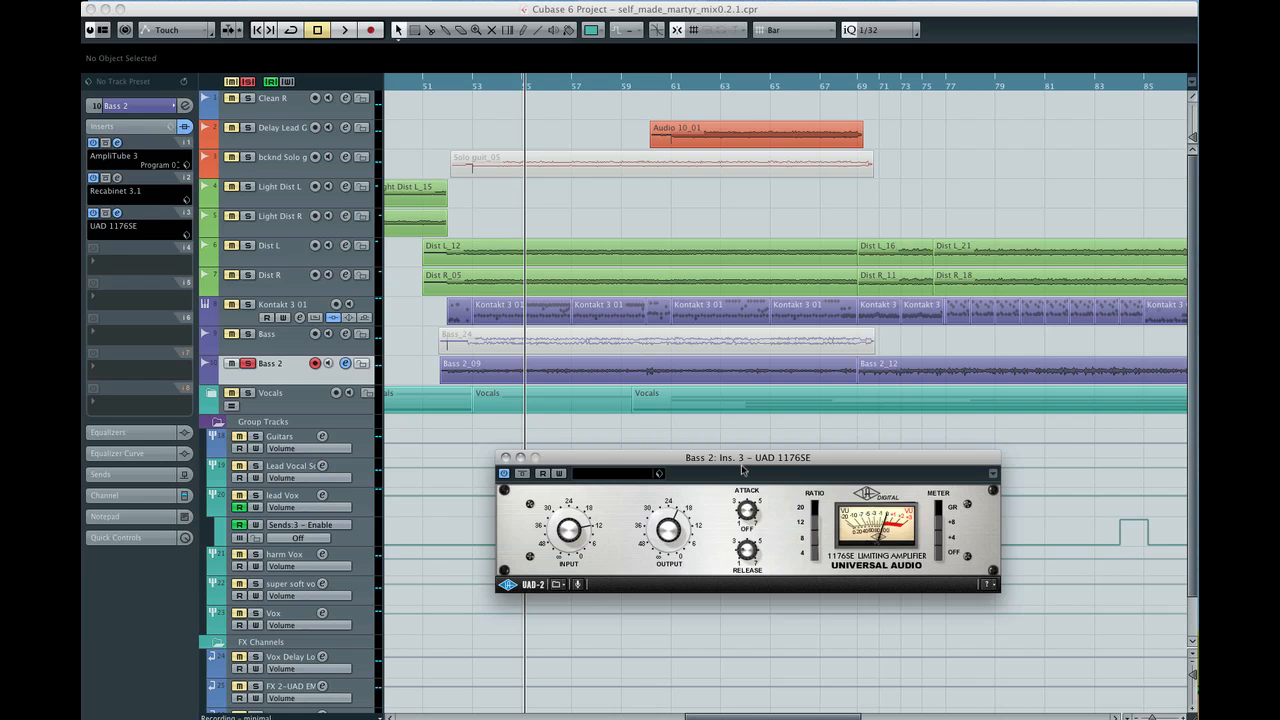
drag(746, 463, 748, 466)
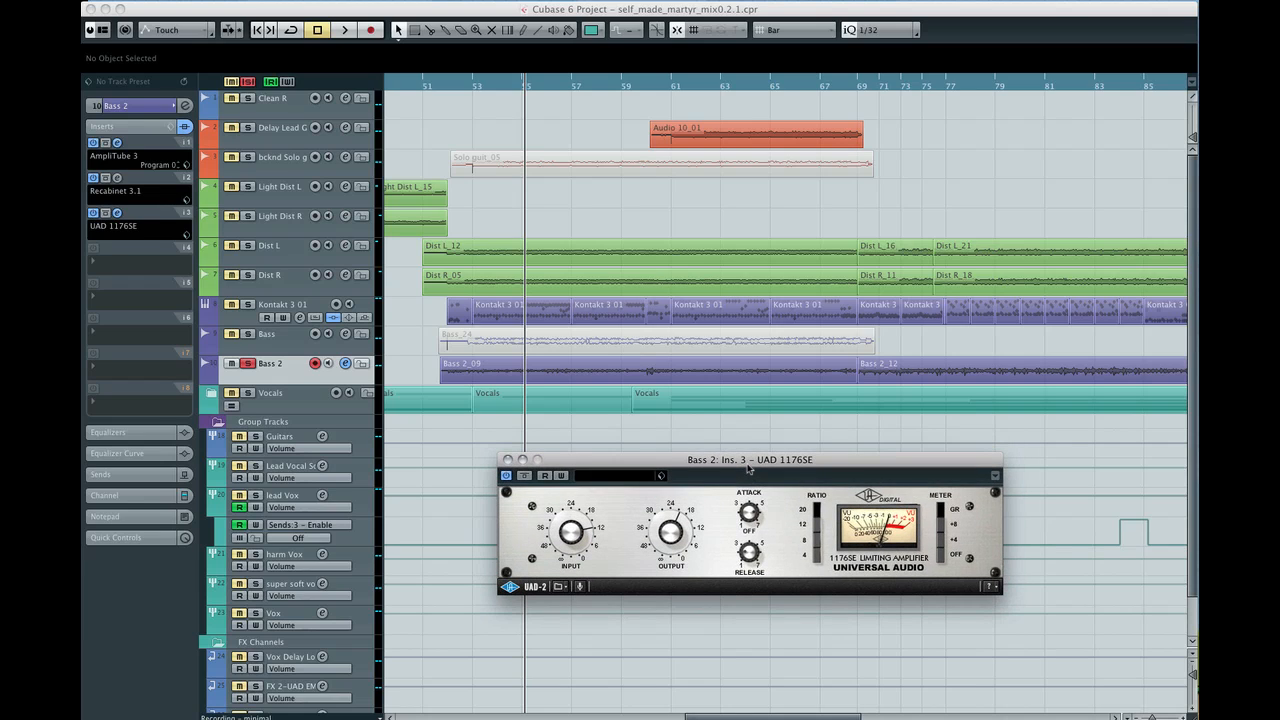
click(508, 459)
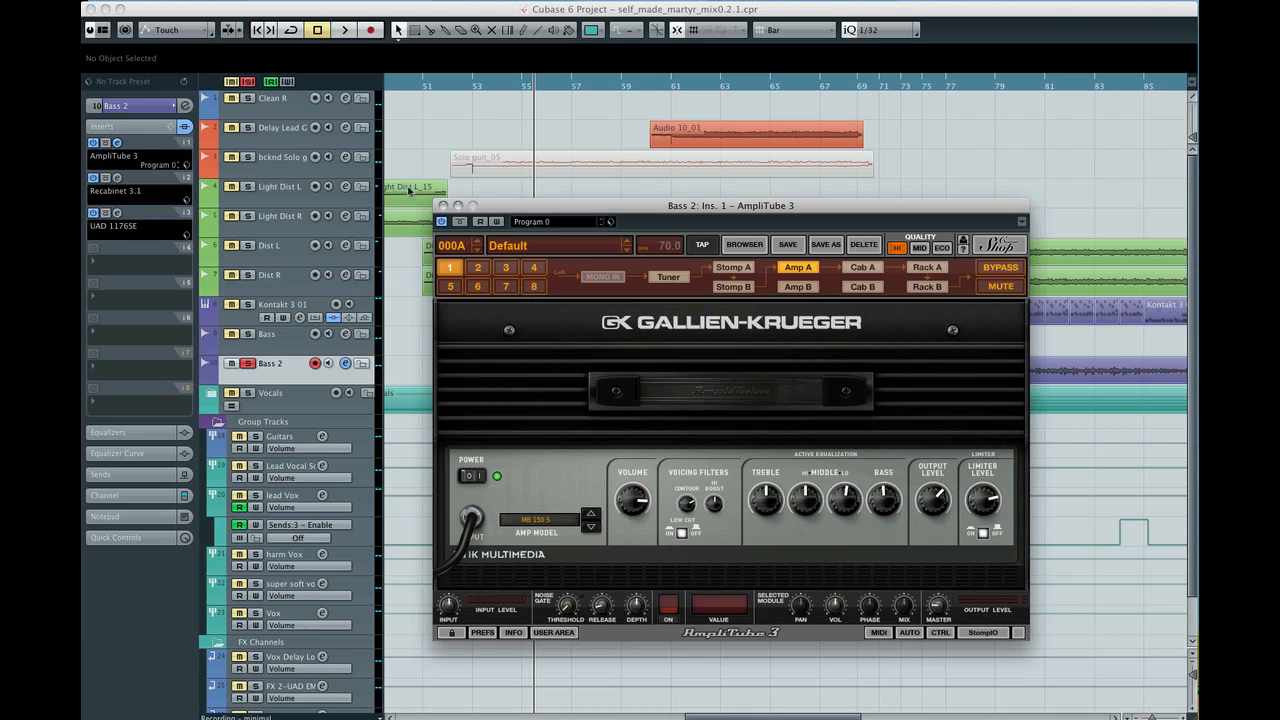
click(443, 205)
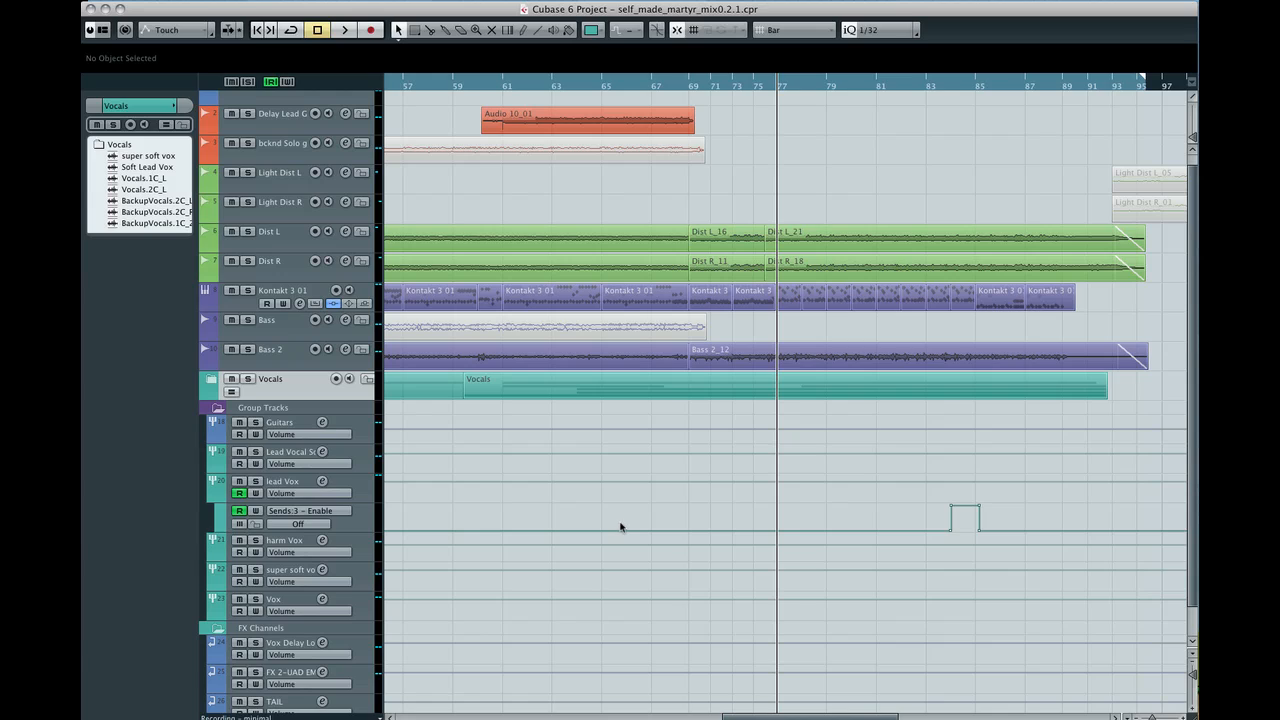
- Play the full mix from just before bar 77 to about bar 81
click(765, 82)
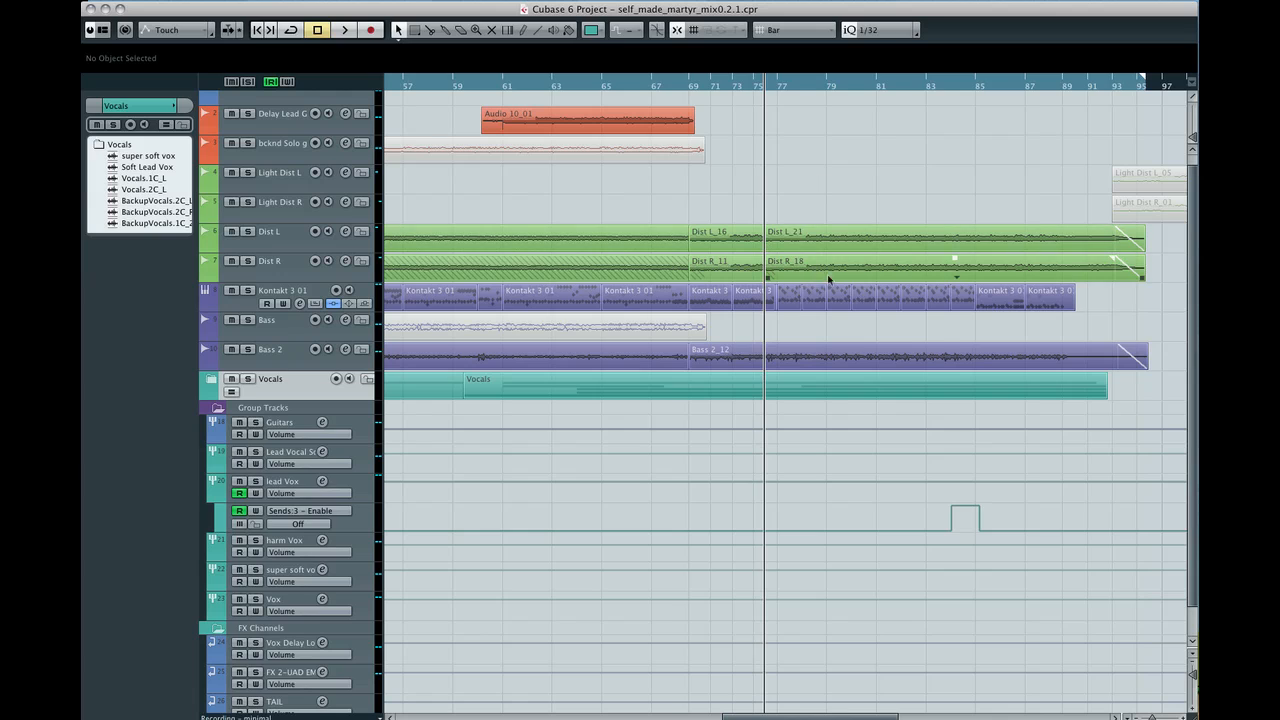
key(space)
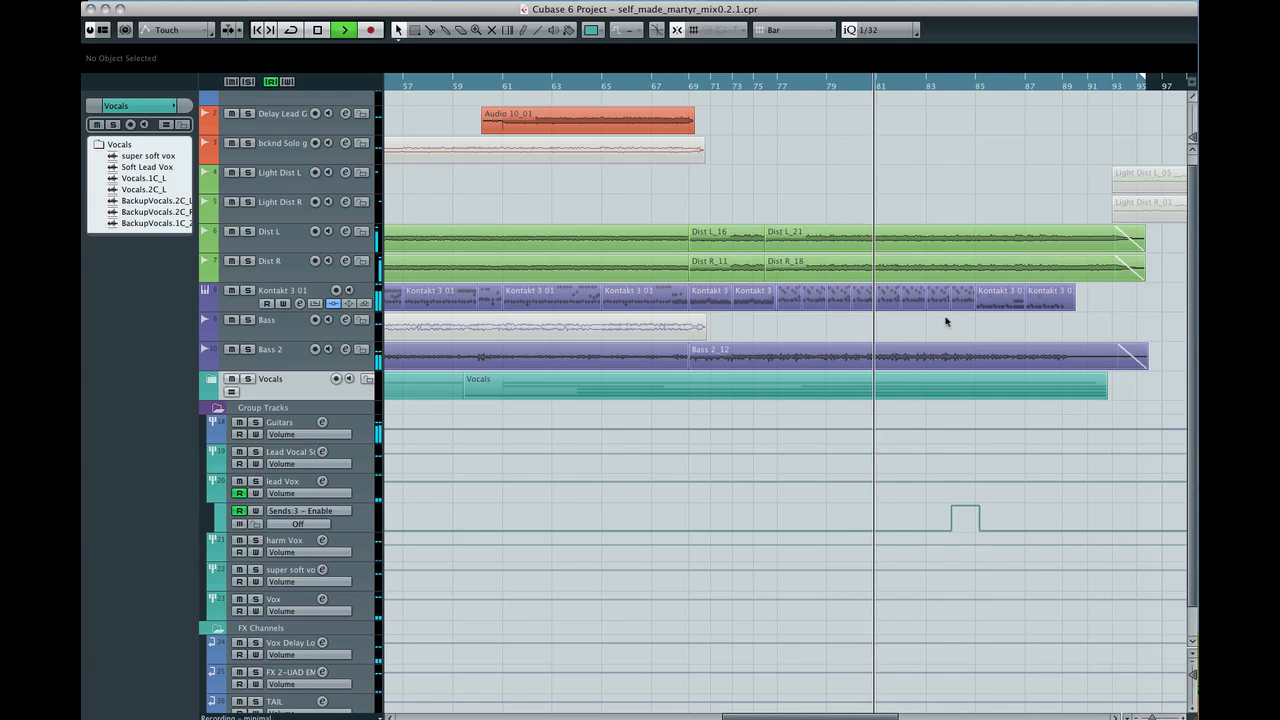
key(space)
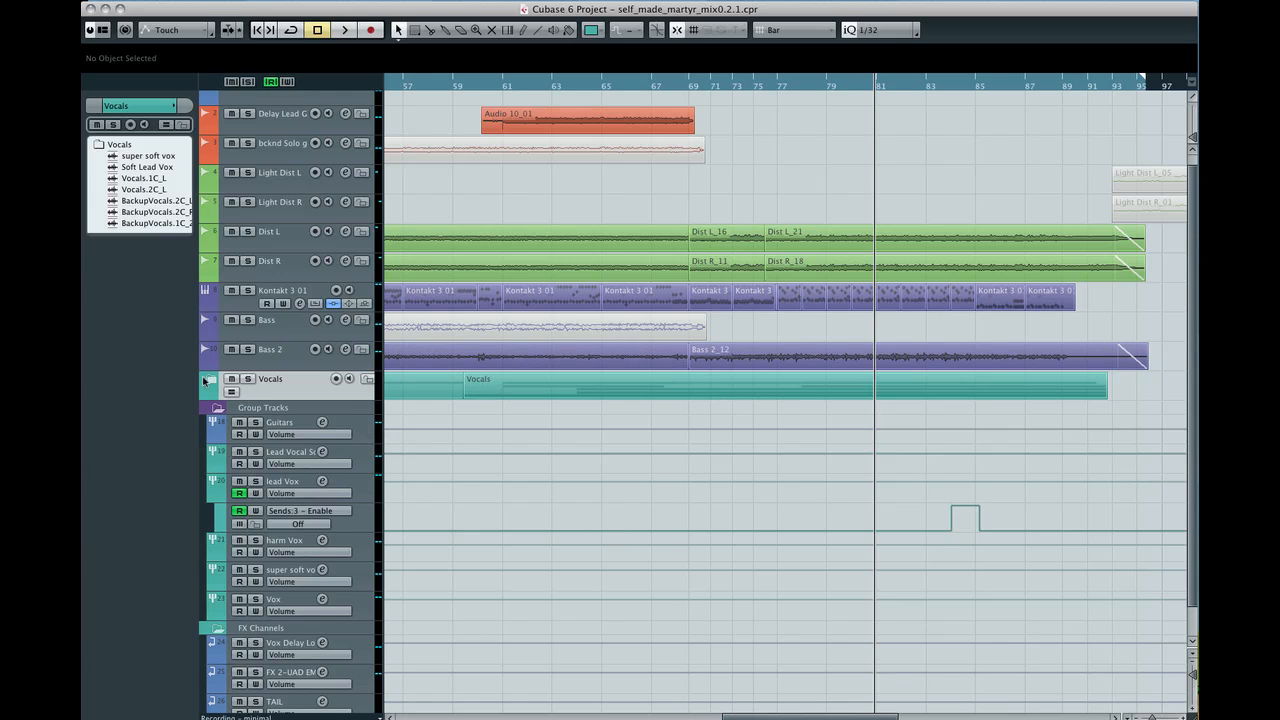
- Review the inserts and output routing of the Lead Vocal Soft, lead Vox, super soft vox and Vox group channels
click(353, 455)
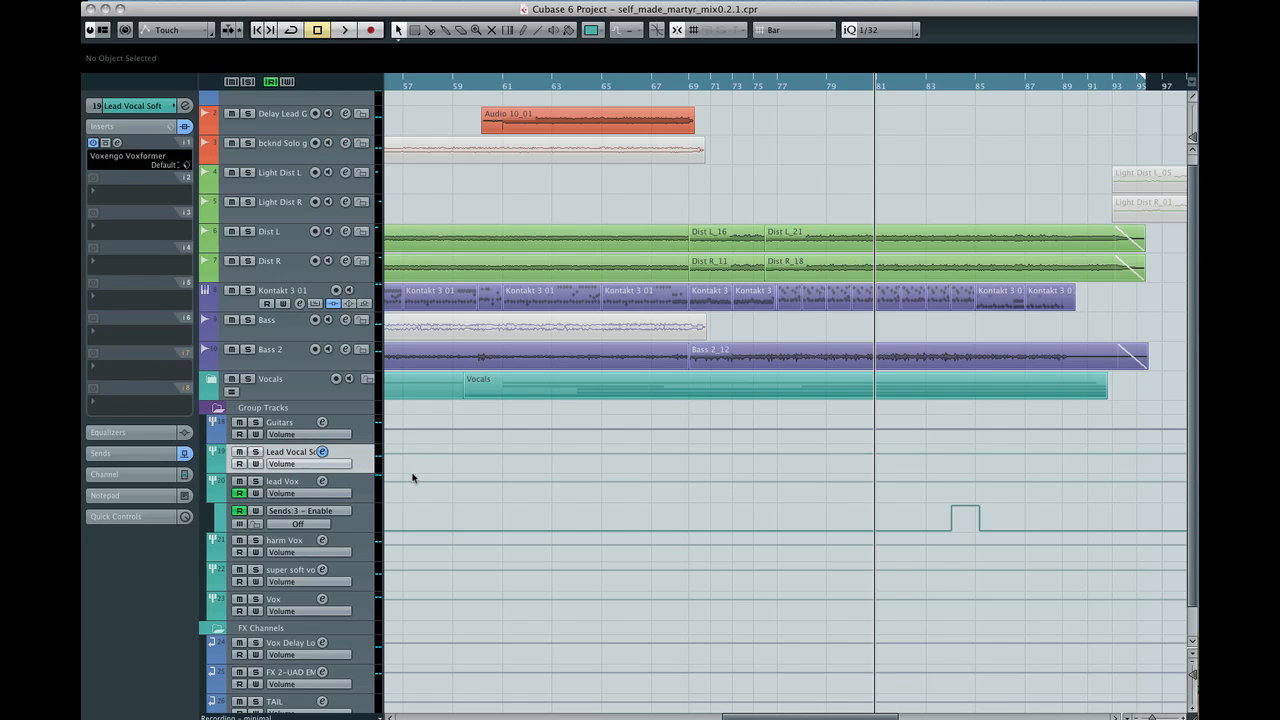
click(361, 490)
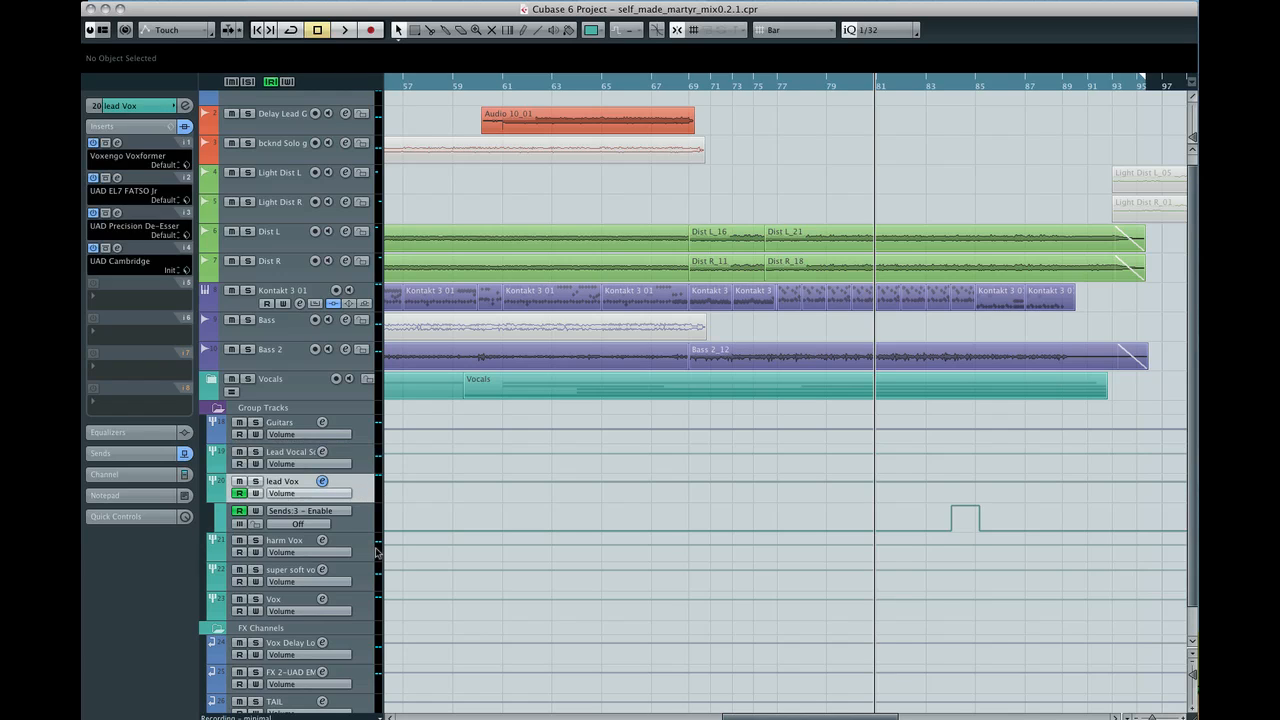
click(372, 455)
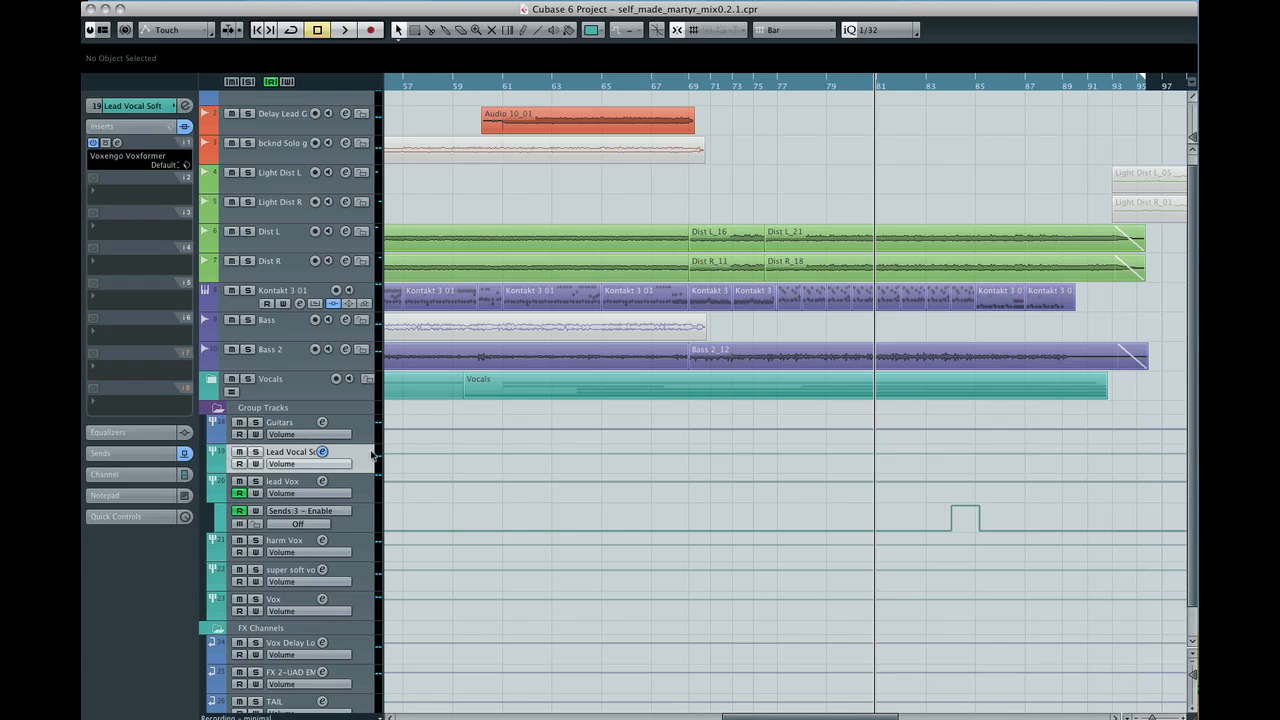
click(370, 570)
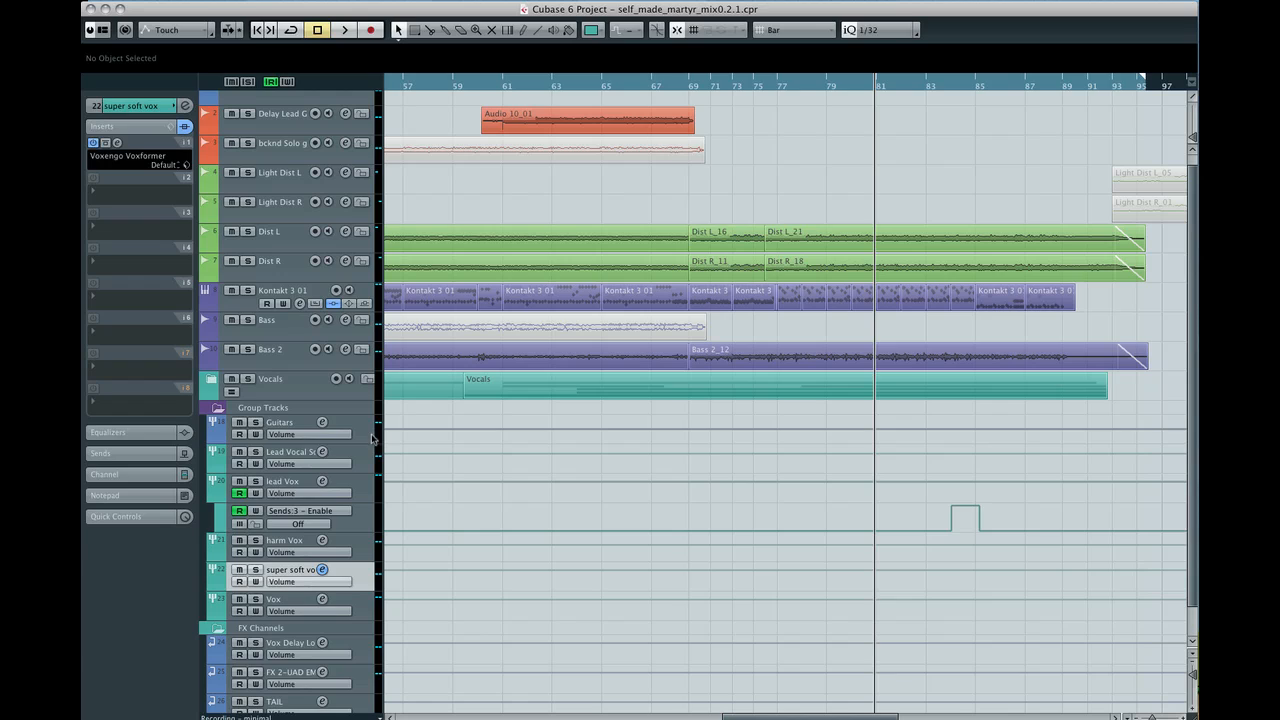
click(148, 110)
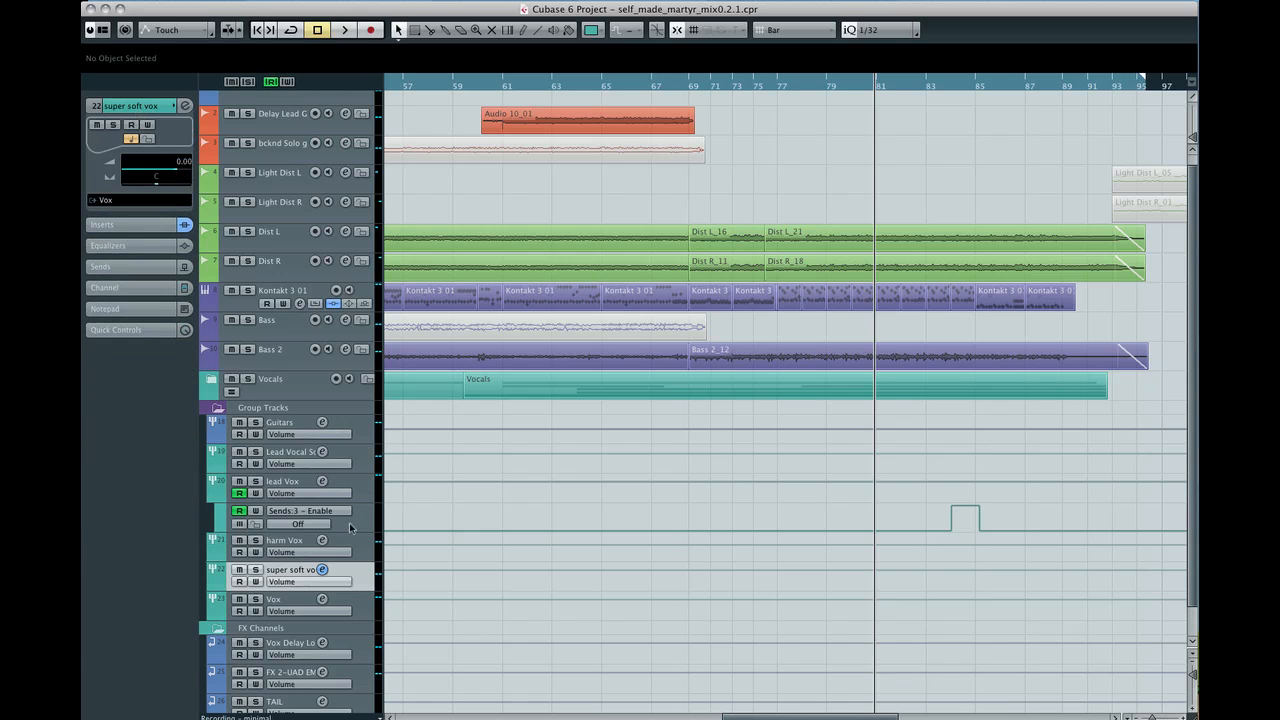
click(367, 614)
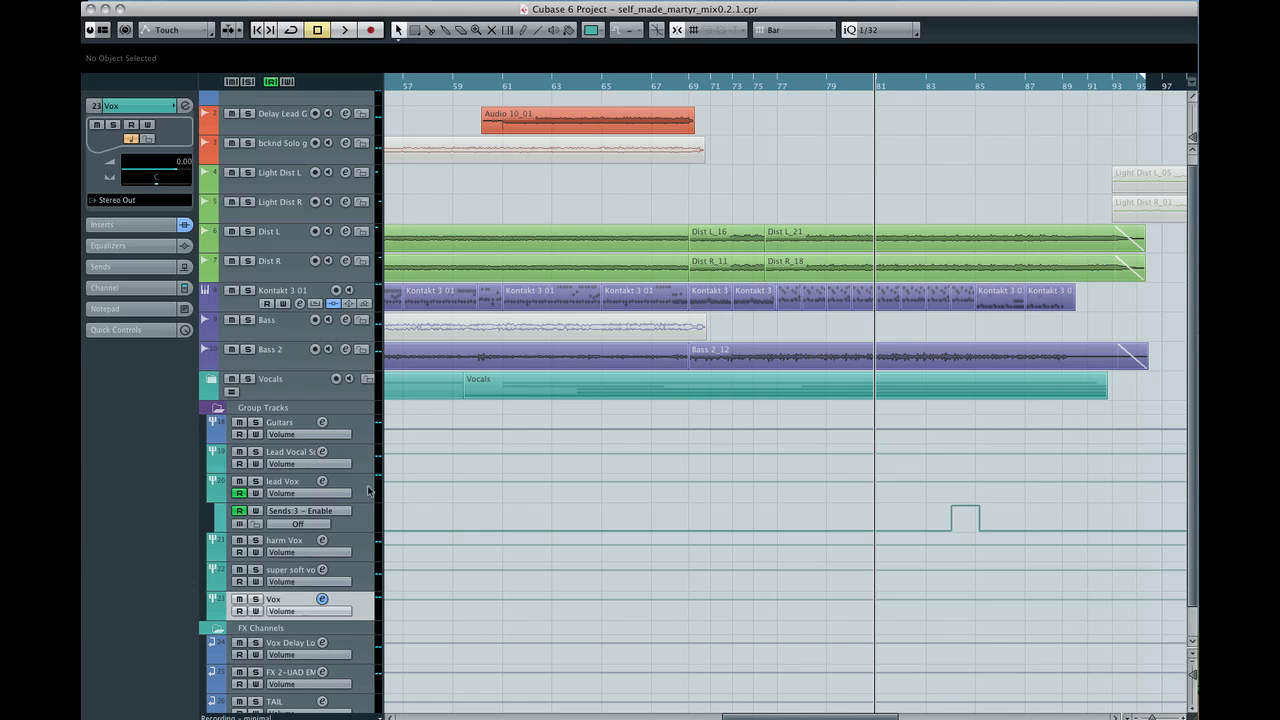
click(368, 490)
- Unfold the Vocals folder, examine its vocal and backing vocal clips, and place the playhead at bar 25
click(211, 381)
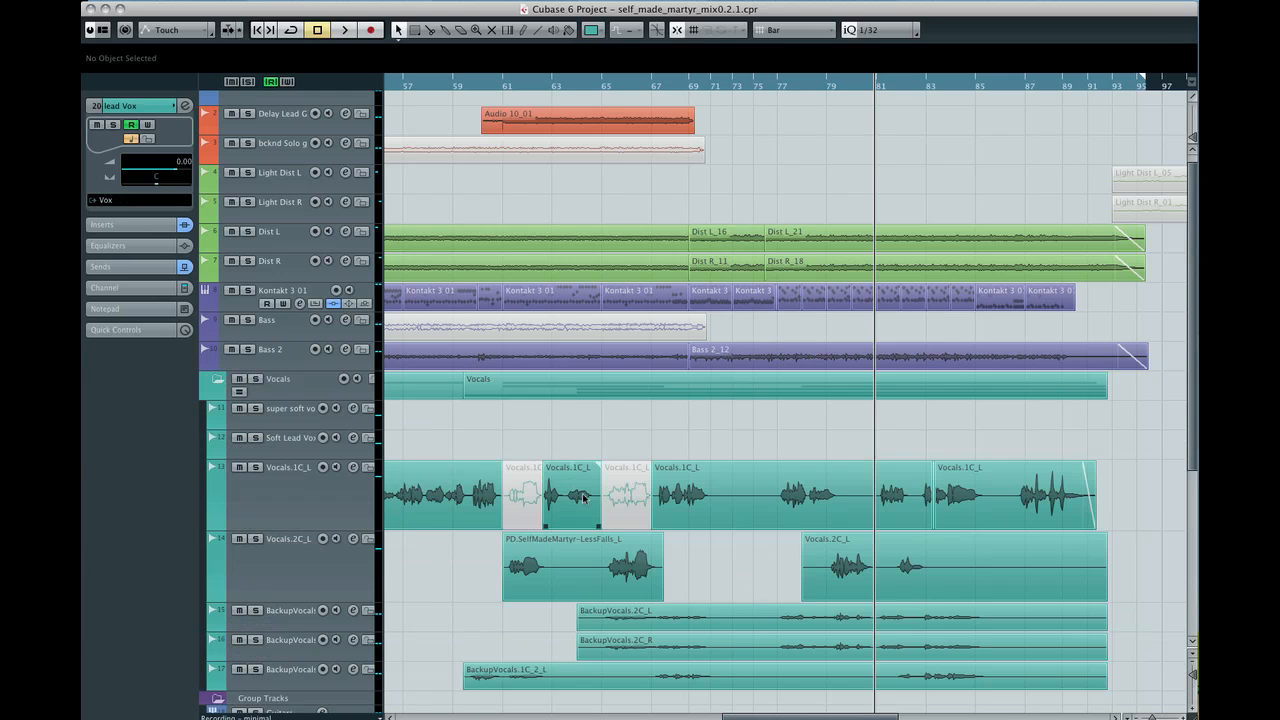
scroll(583, 497, down, 5)
scroll(590, 500, up, 5)
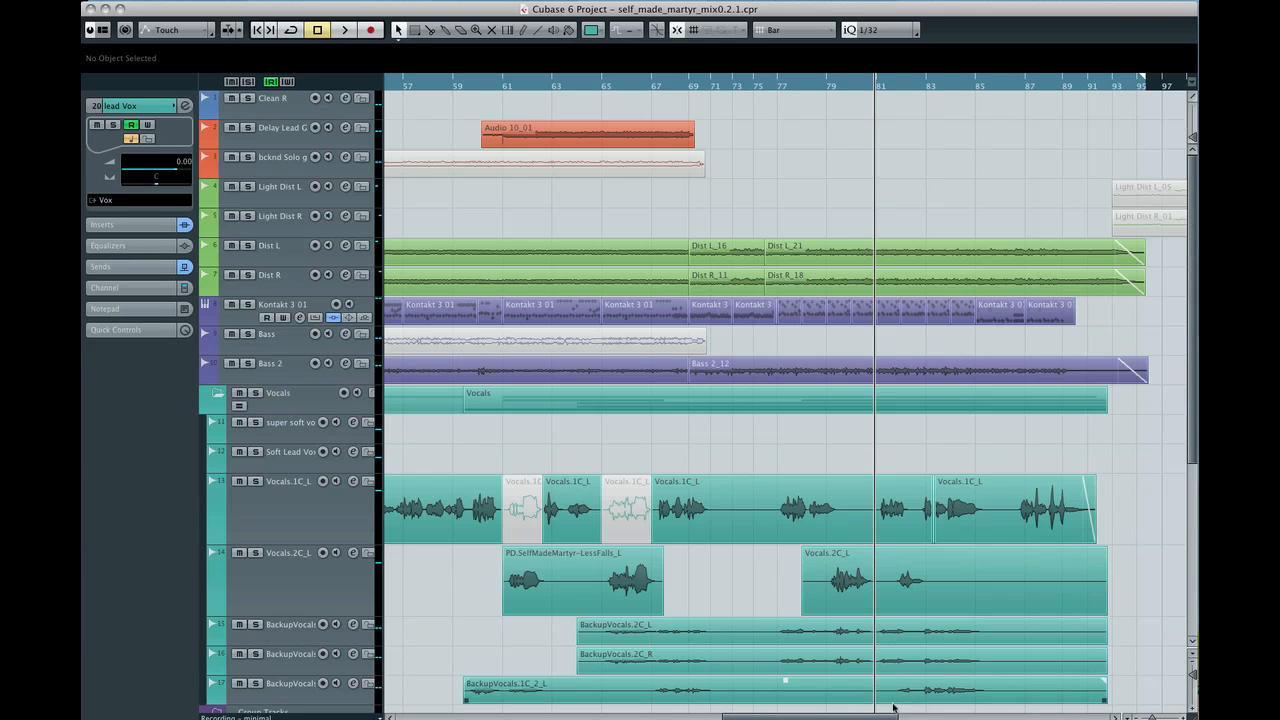
drag(890, 716, 656, 716)
drag(446, 86, 476, 88)
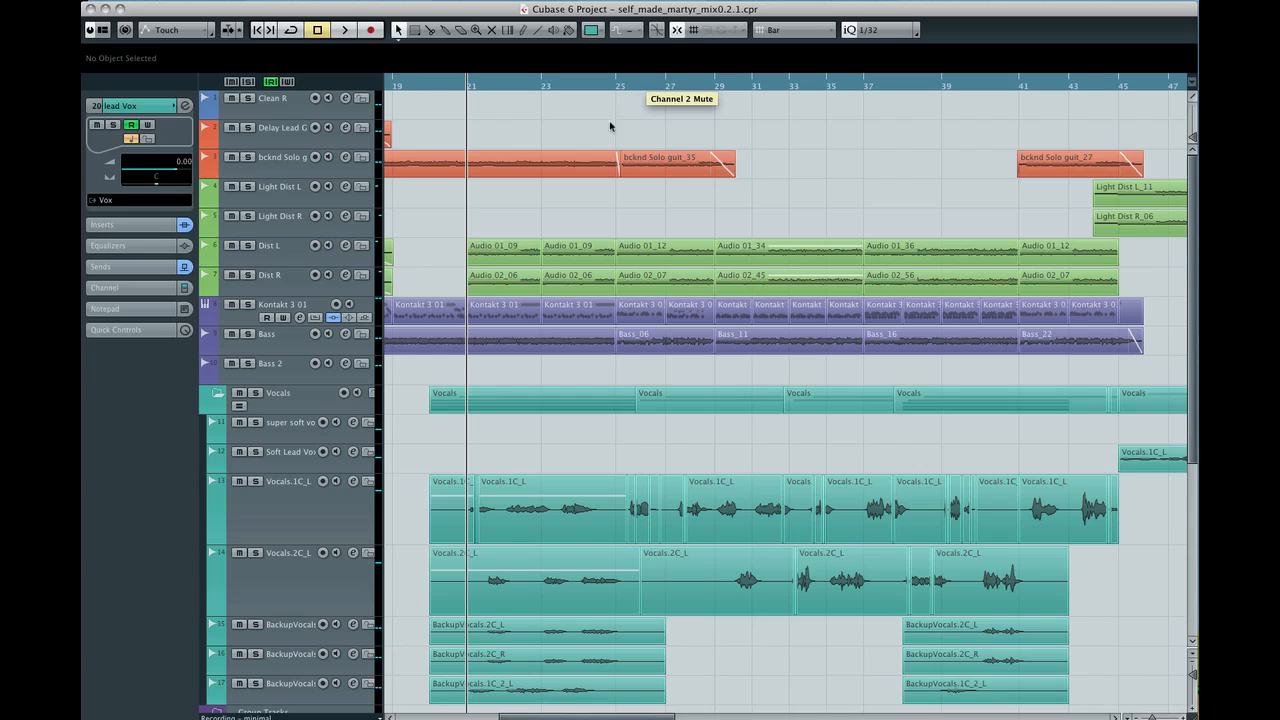
click(631, 86)
click(627, 86)
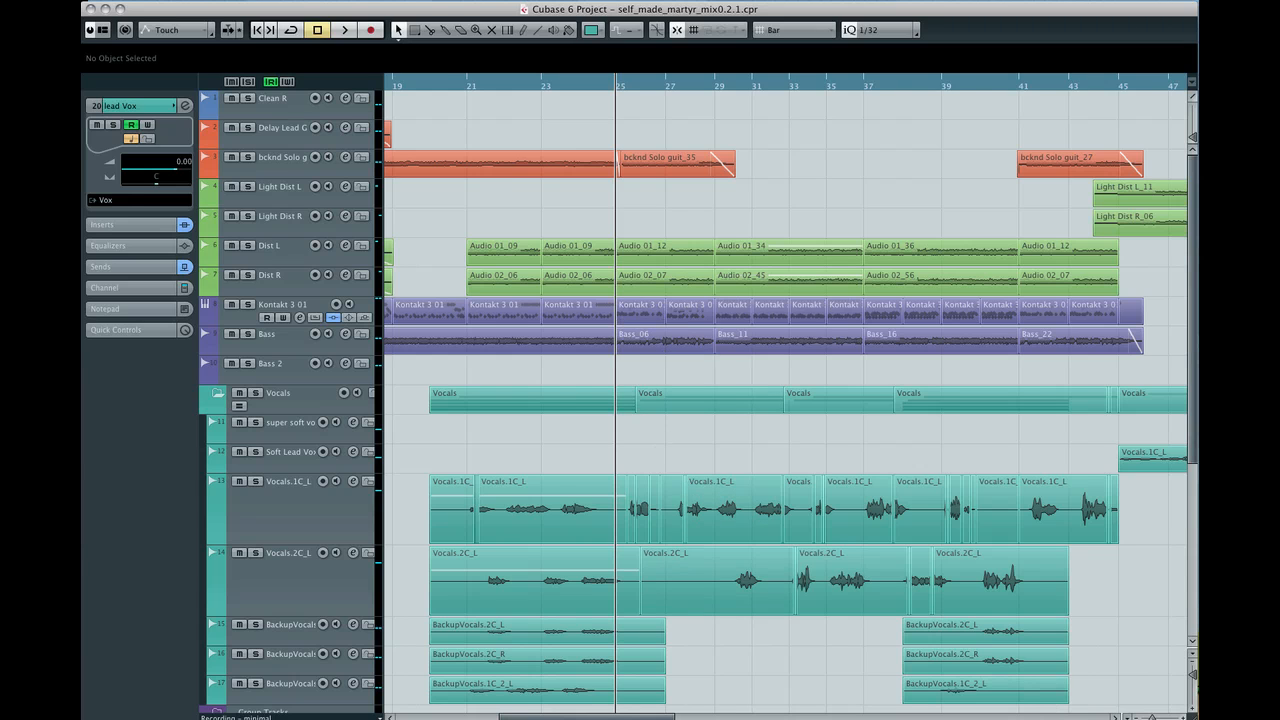
- Look over the remaining vocal clips in the song's later sections and fold the Vocals folder
drag(1152, 717, 1150, 717)
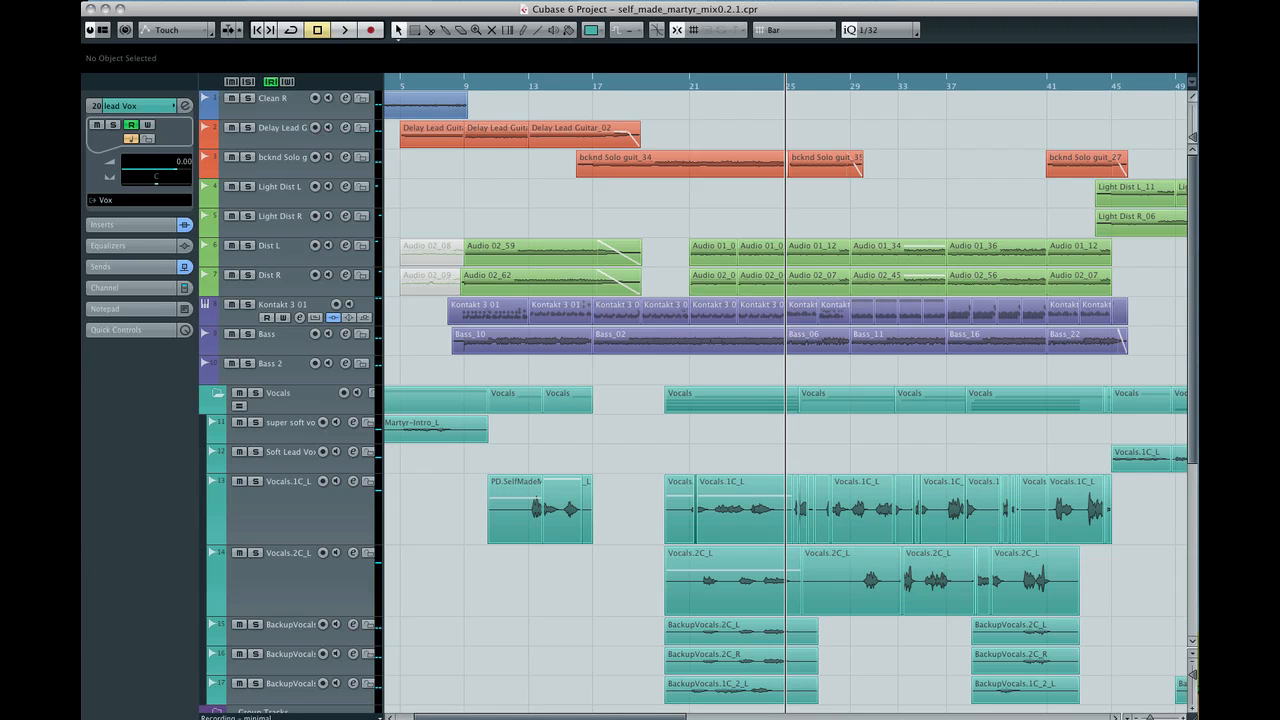
scroll(786, 400, right, 10)
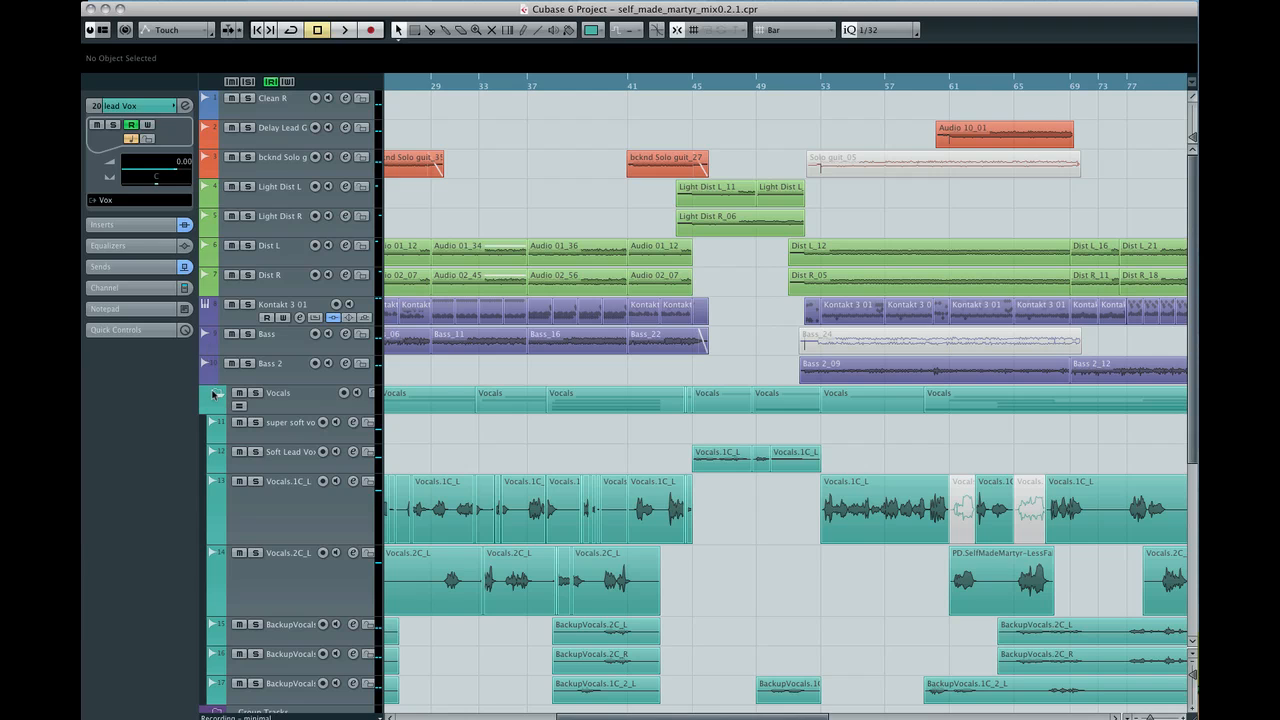
click(216, 395)
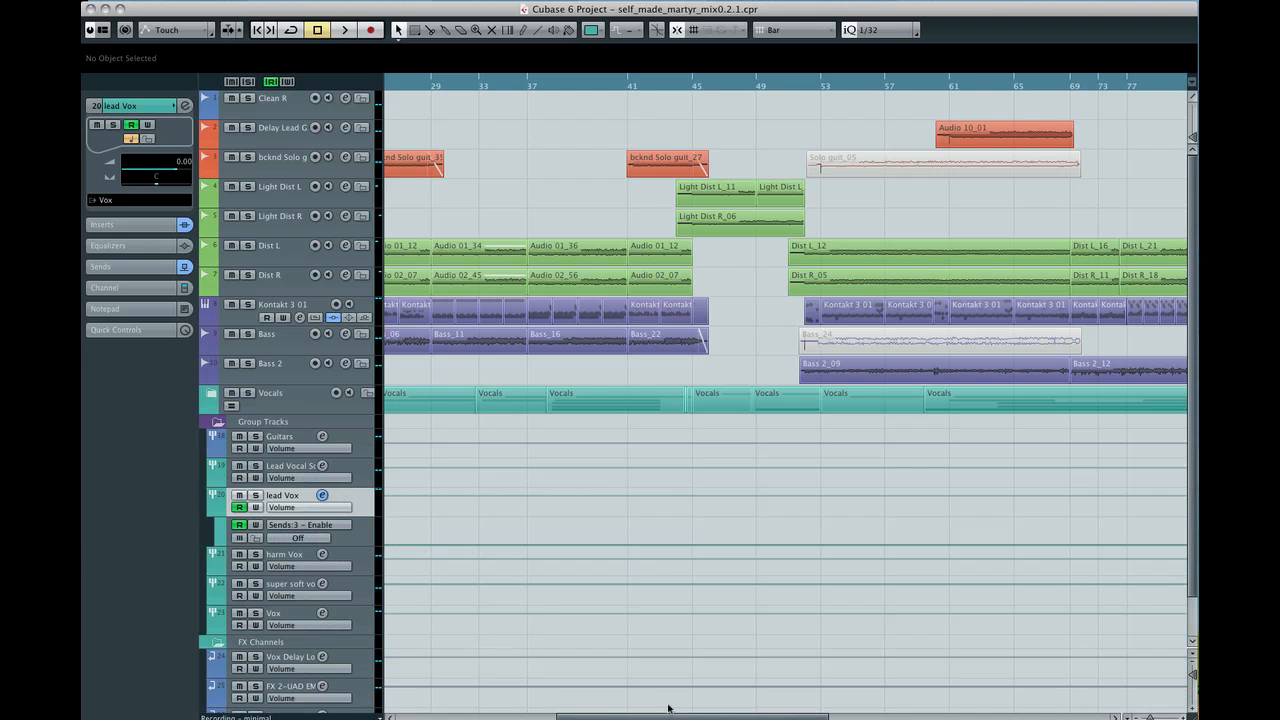
- Show the lead Vox group's insert effects and place the playhead at bar 69
drag(800, 717, 768, 717)
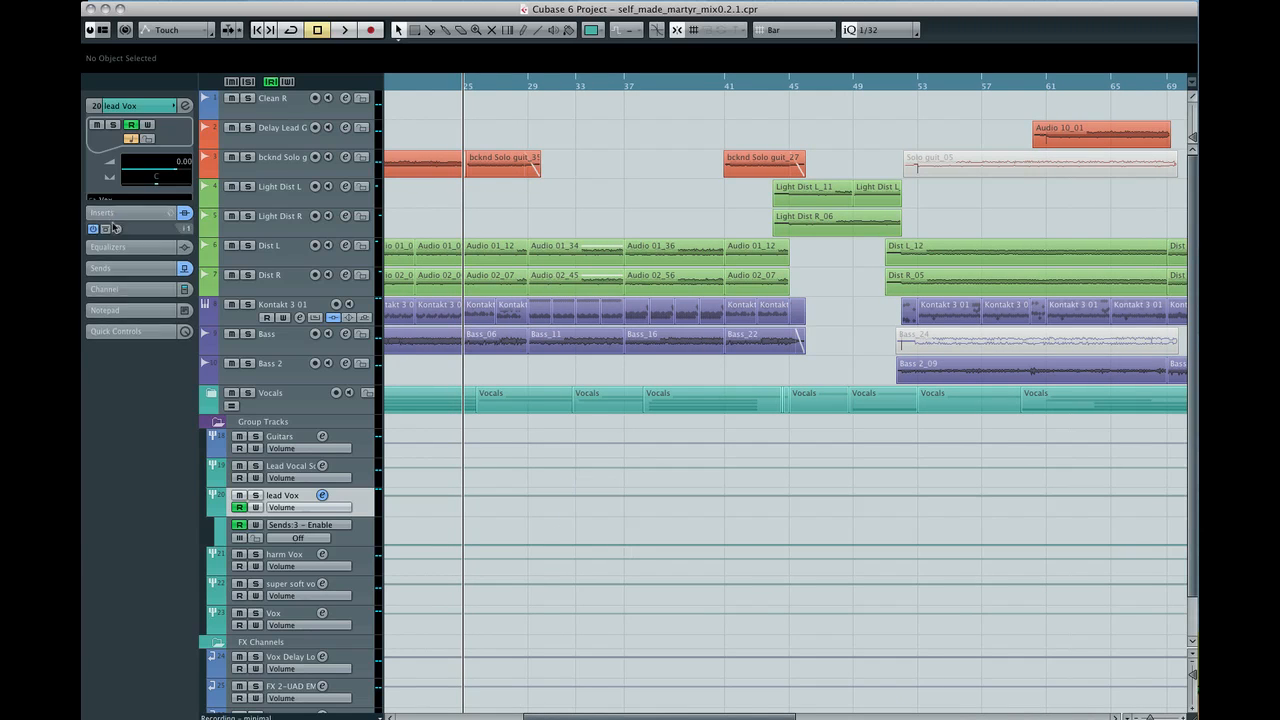
click(112, 224)
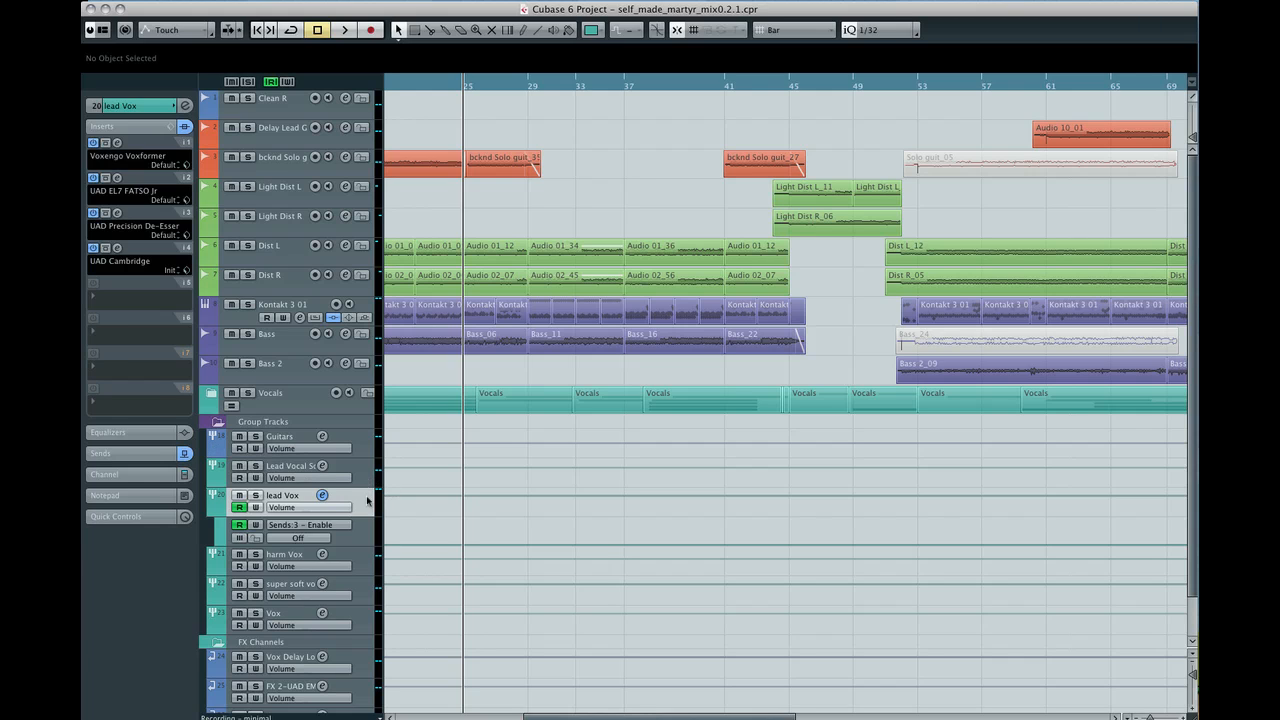
drag(775, 717, 831, 717)
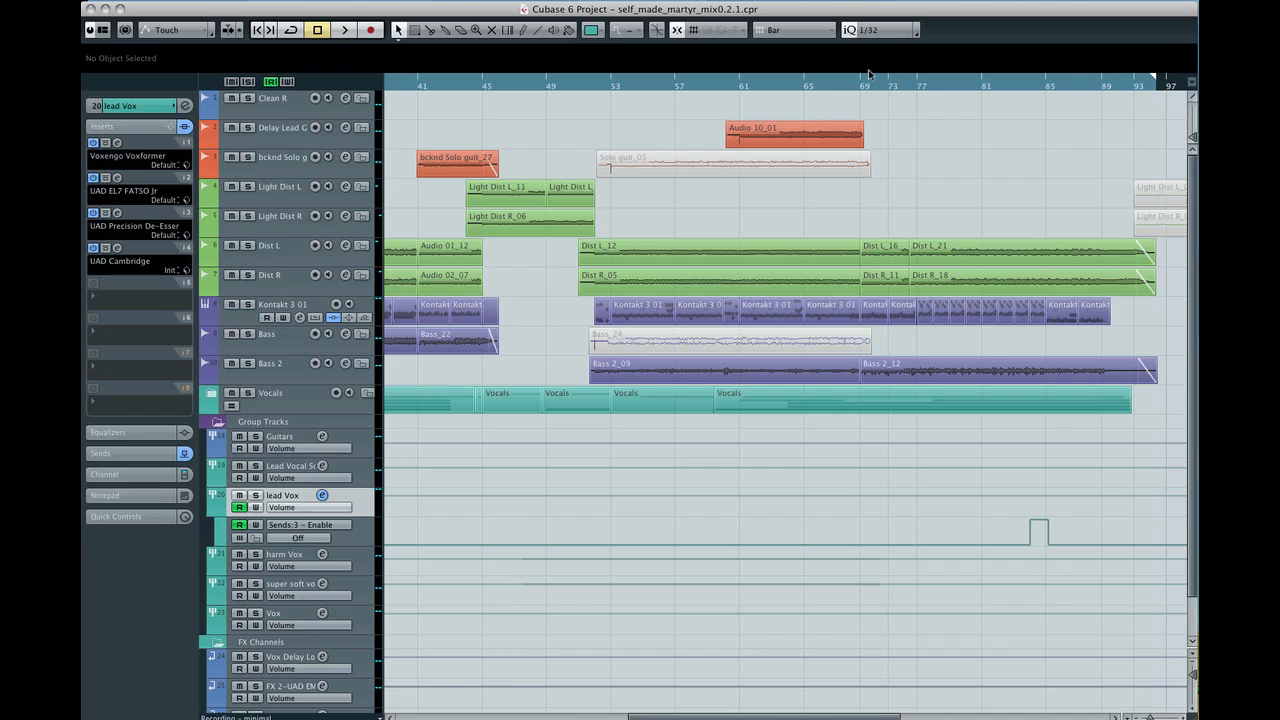
drag(858, 85, 897, 85)
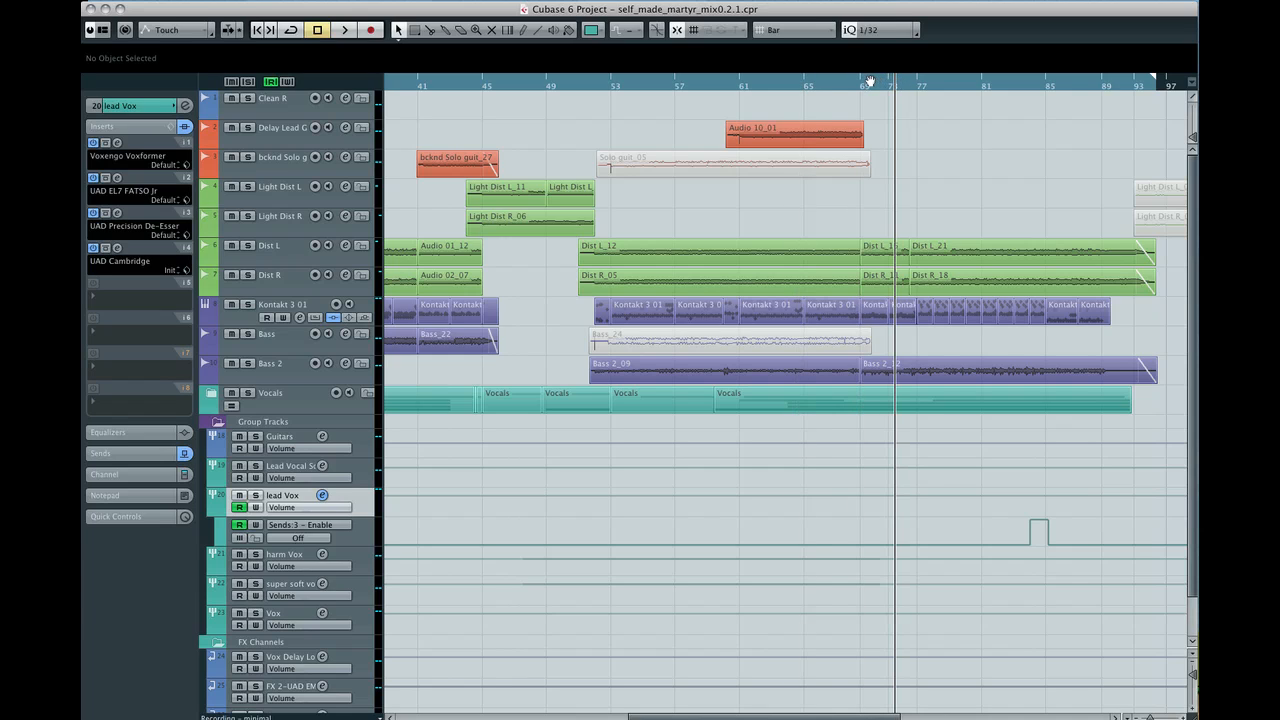
click(862, 83)
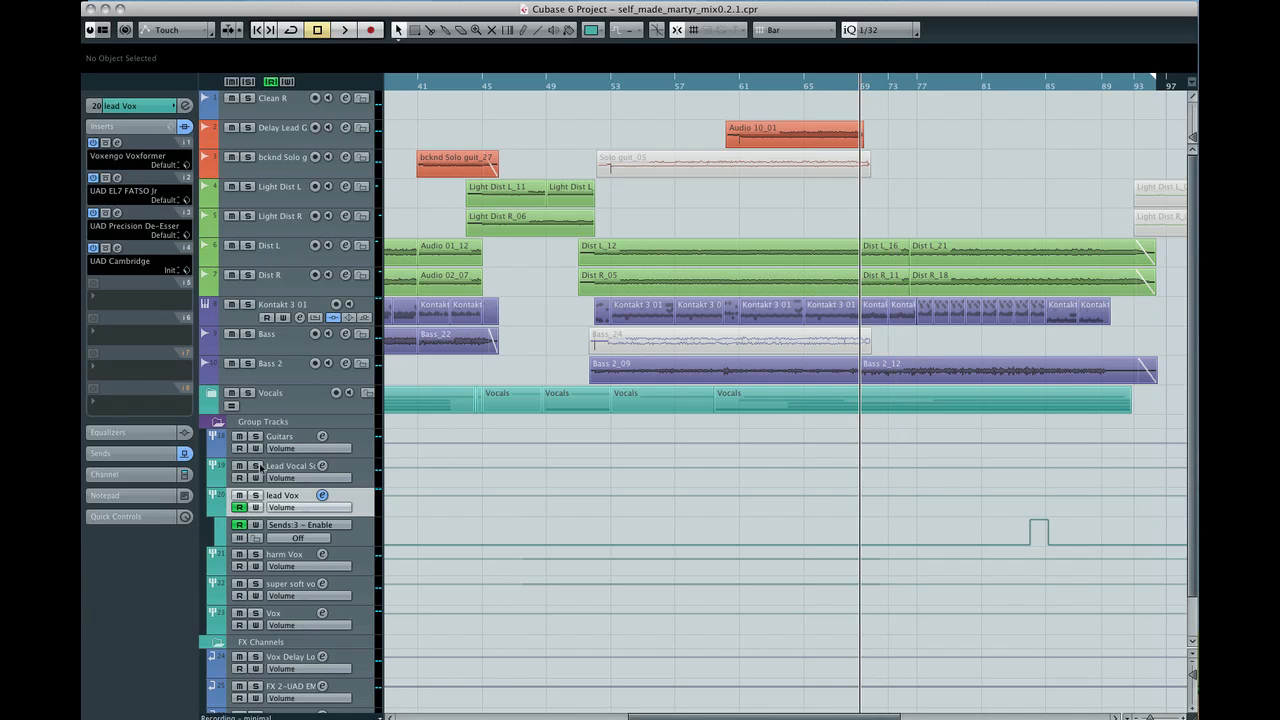
- Solo the Vox group and play the vocals from bar 69, then from around bars 61 and 77
click(265, 614)
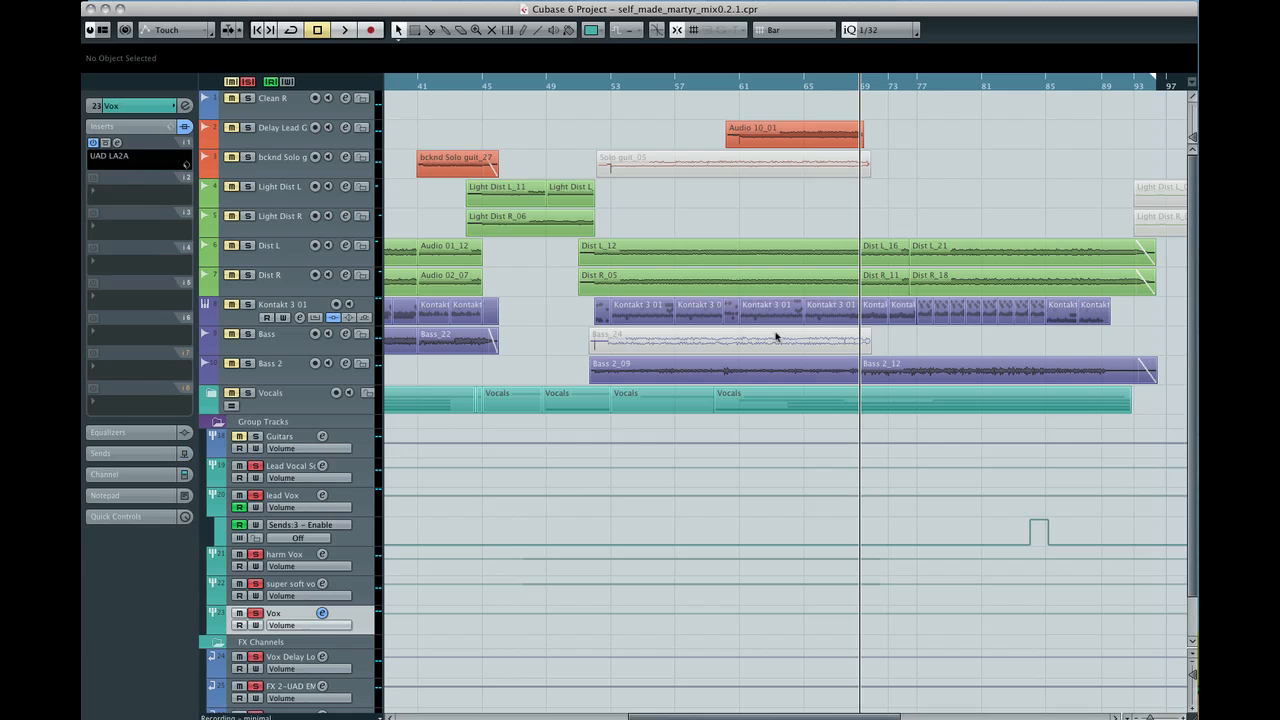
key(space)
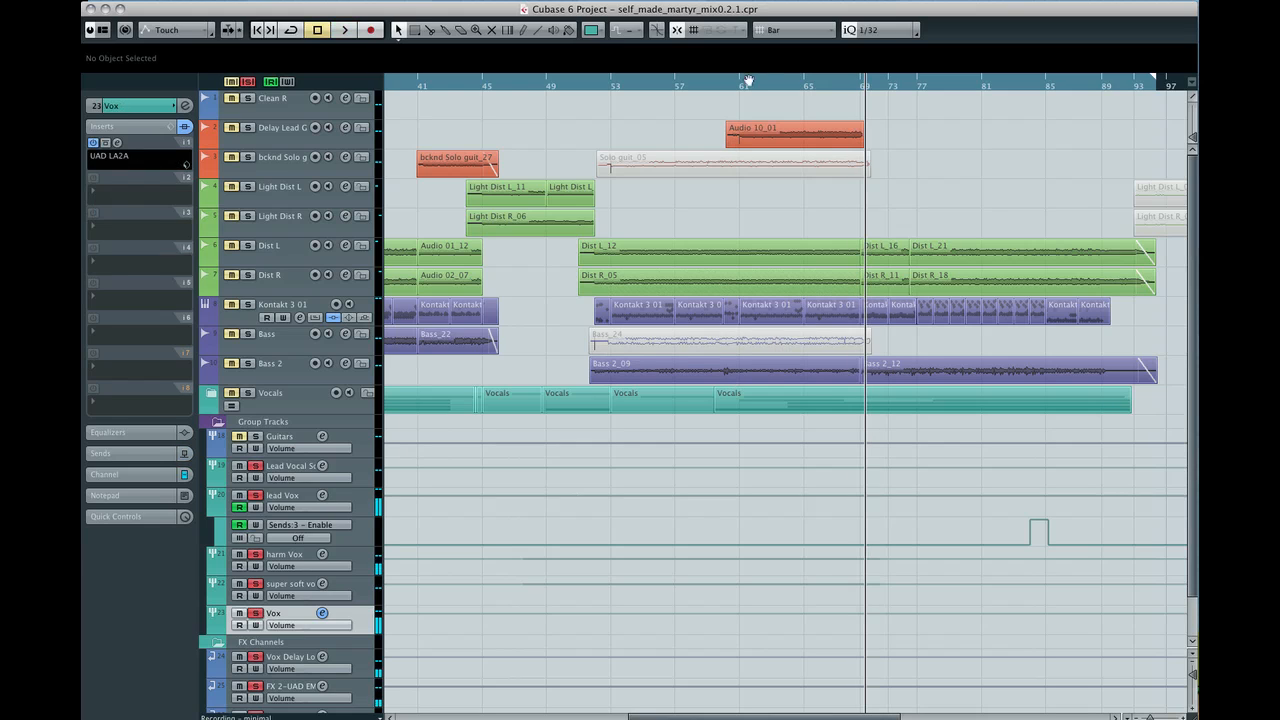
click(738, 88)
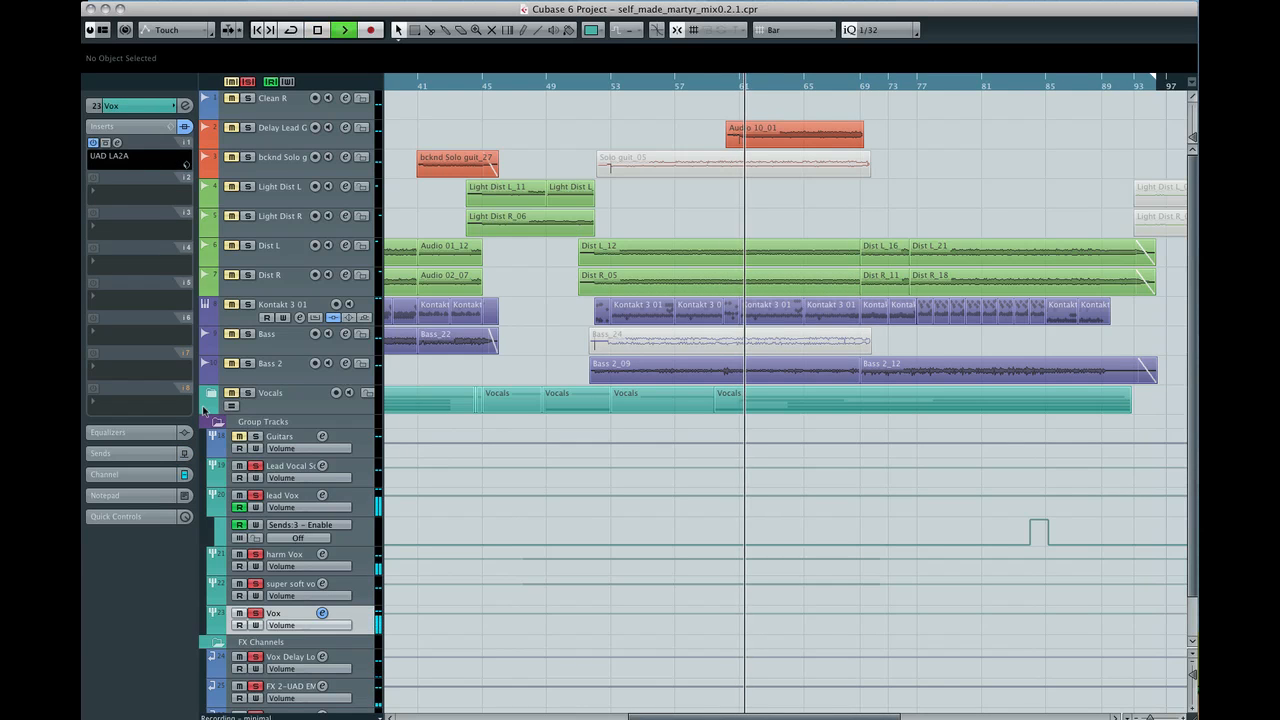
click(920, 87)
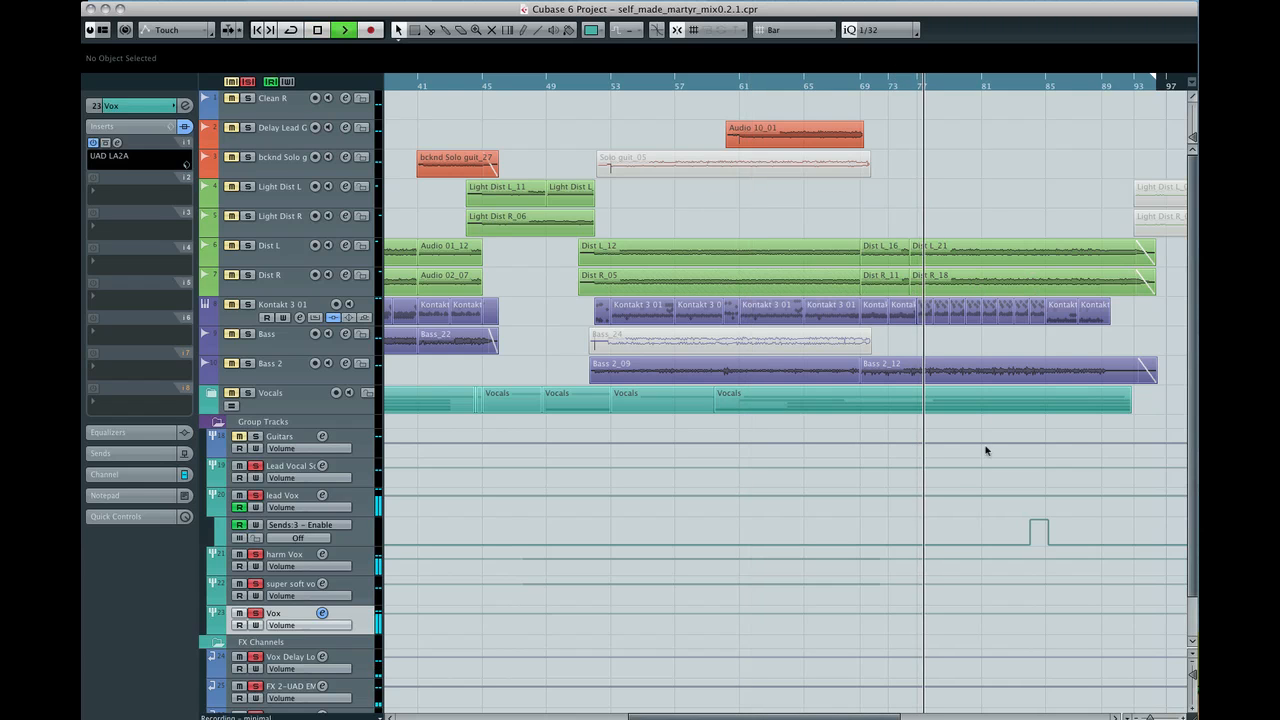
key(space)
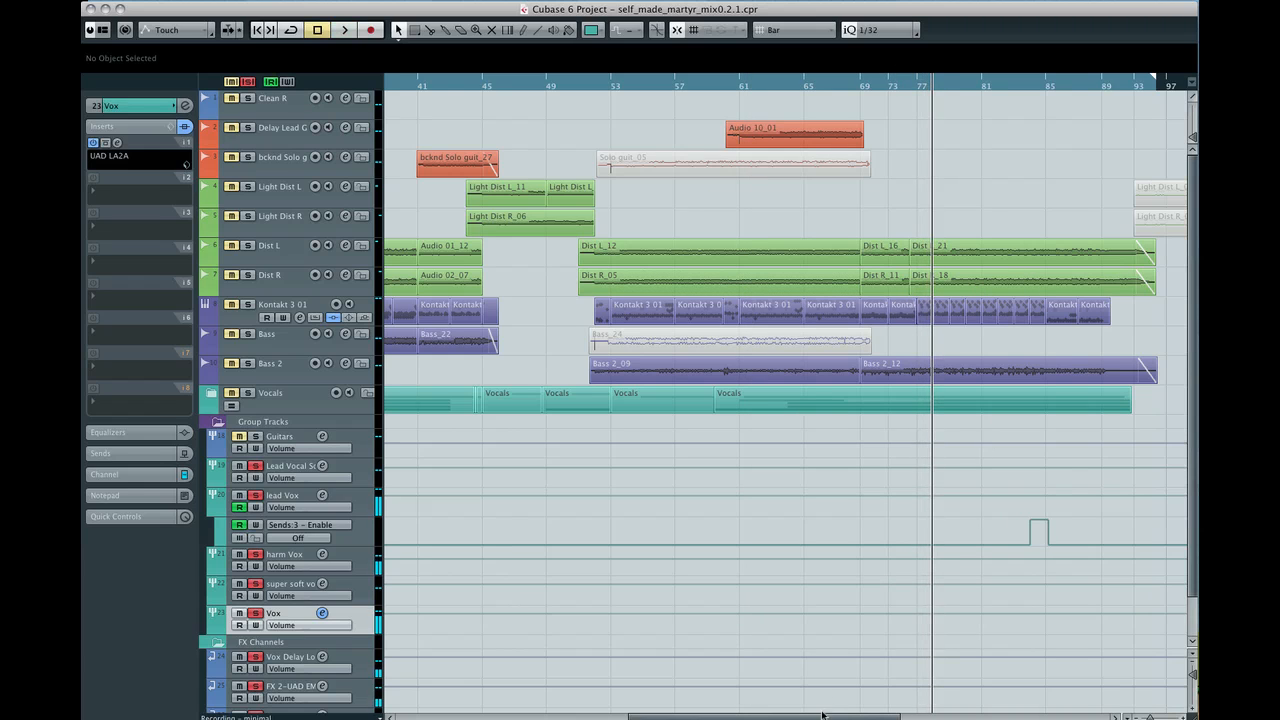
- Open the Voxengo Voxformer insert on the lead Vox group, examine its EQ and compressor settings, and close it
drag(822, 717, 905, 552)
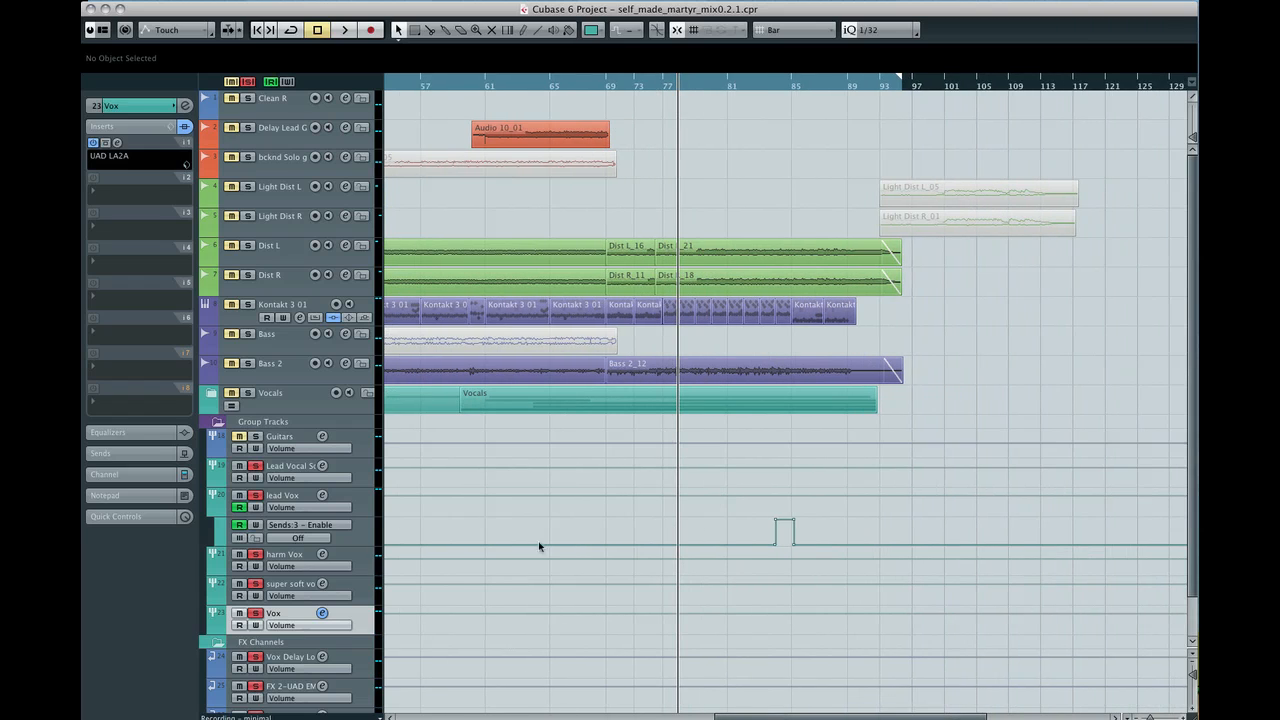
click(373, 497)
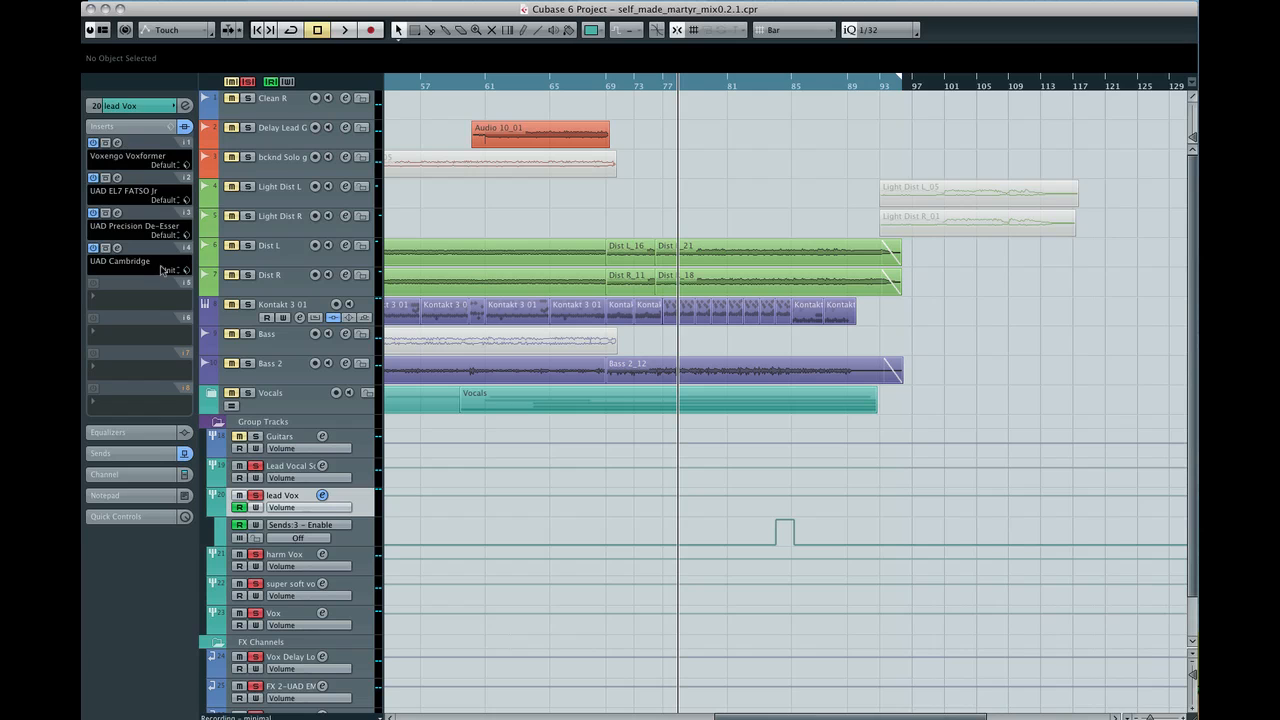
click(117, 143)
drag(479, 138, 777, 108)
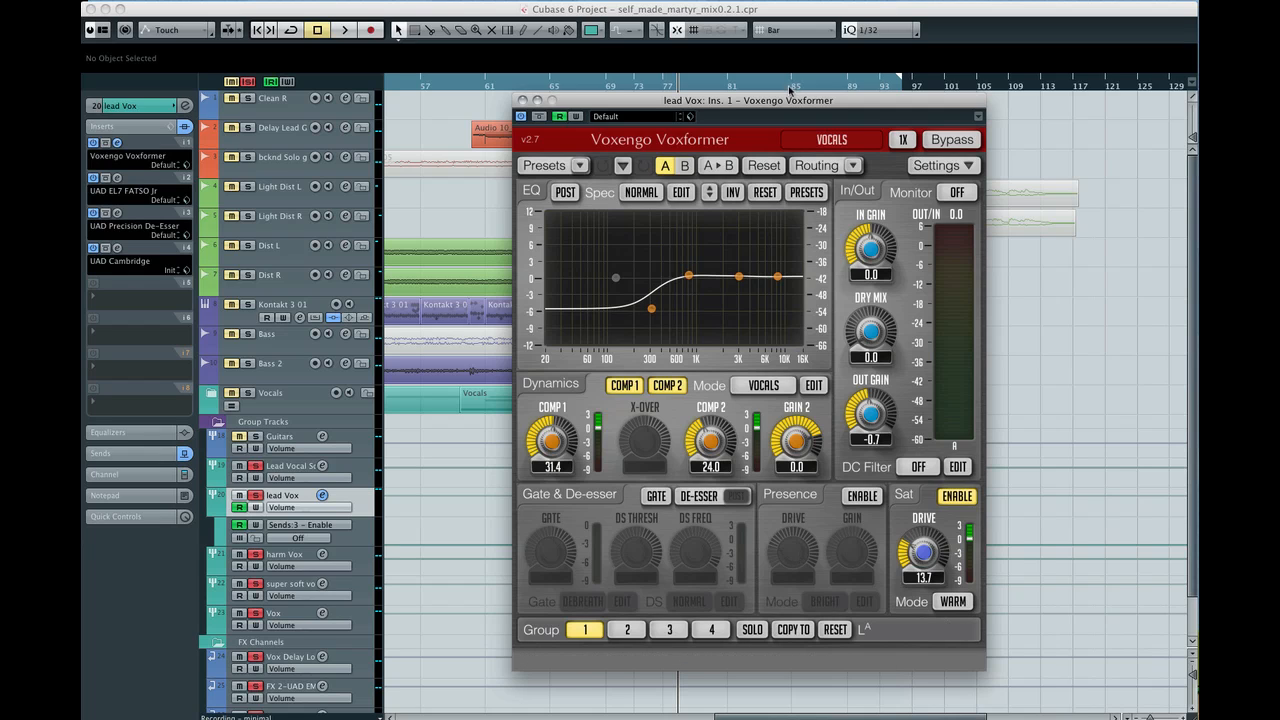
drag(788, 104, 968, 140)
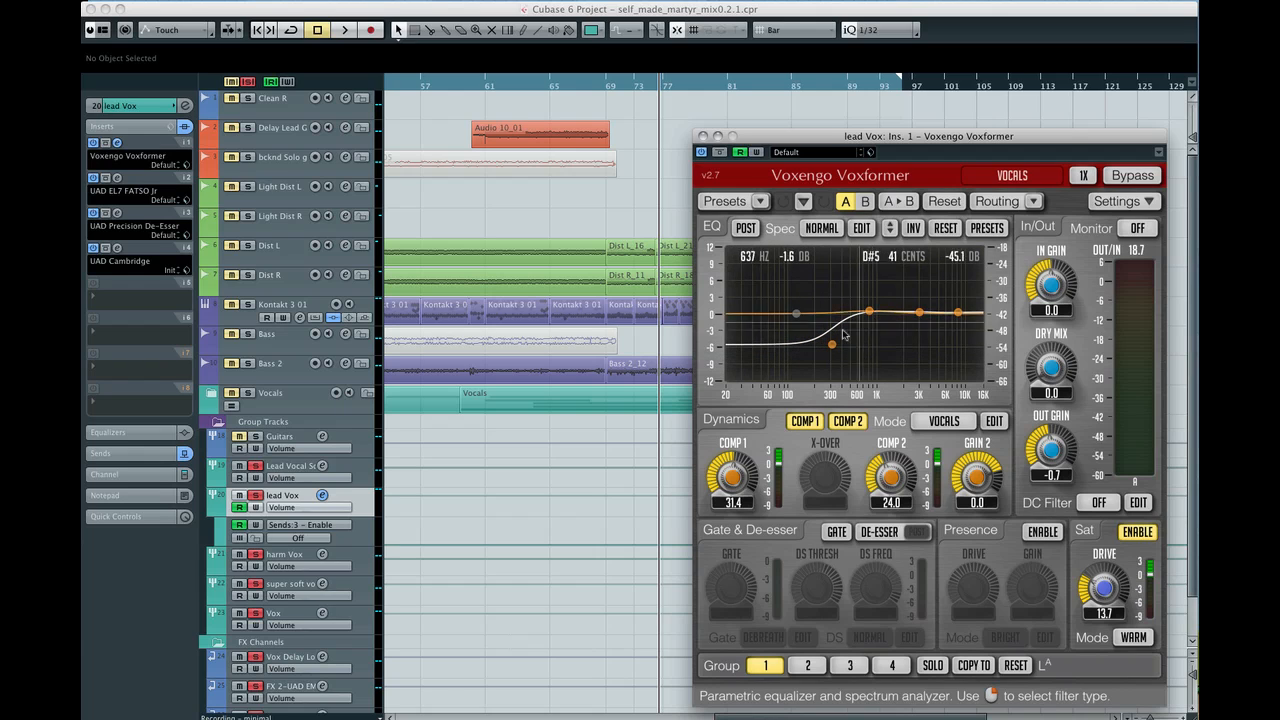
click(703, 136)
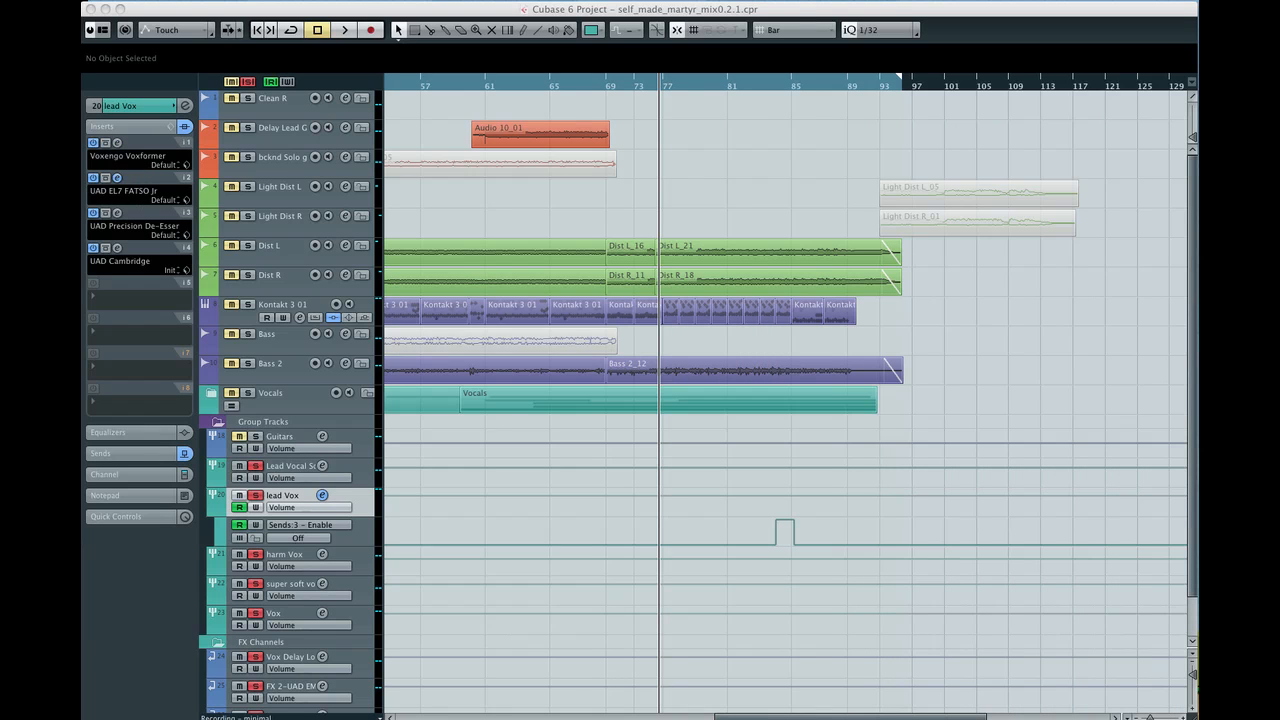
- Examine the UAD EL7 FATSO Jr insert on the lead Vox group and close it
drag(729, 380, 829, 335)
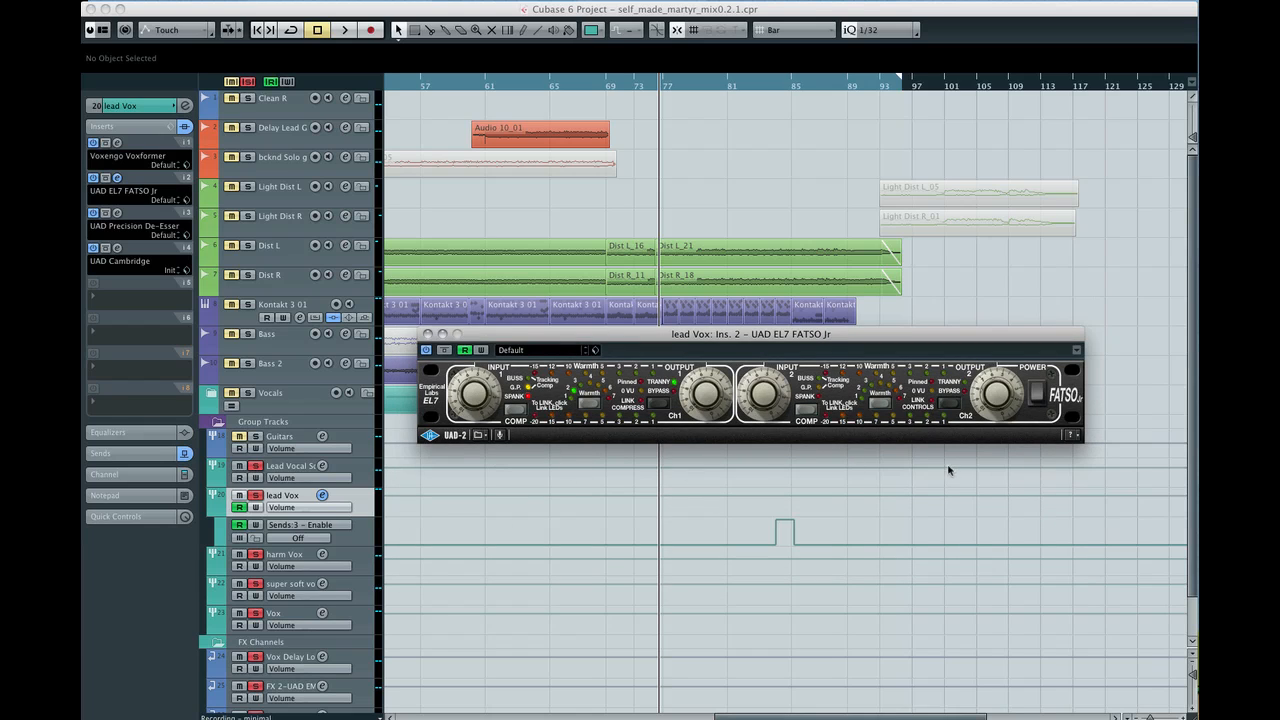
drag(792, 338, 813, 483)
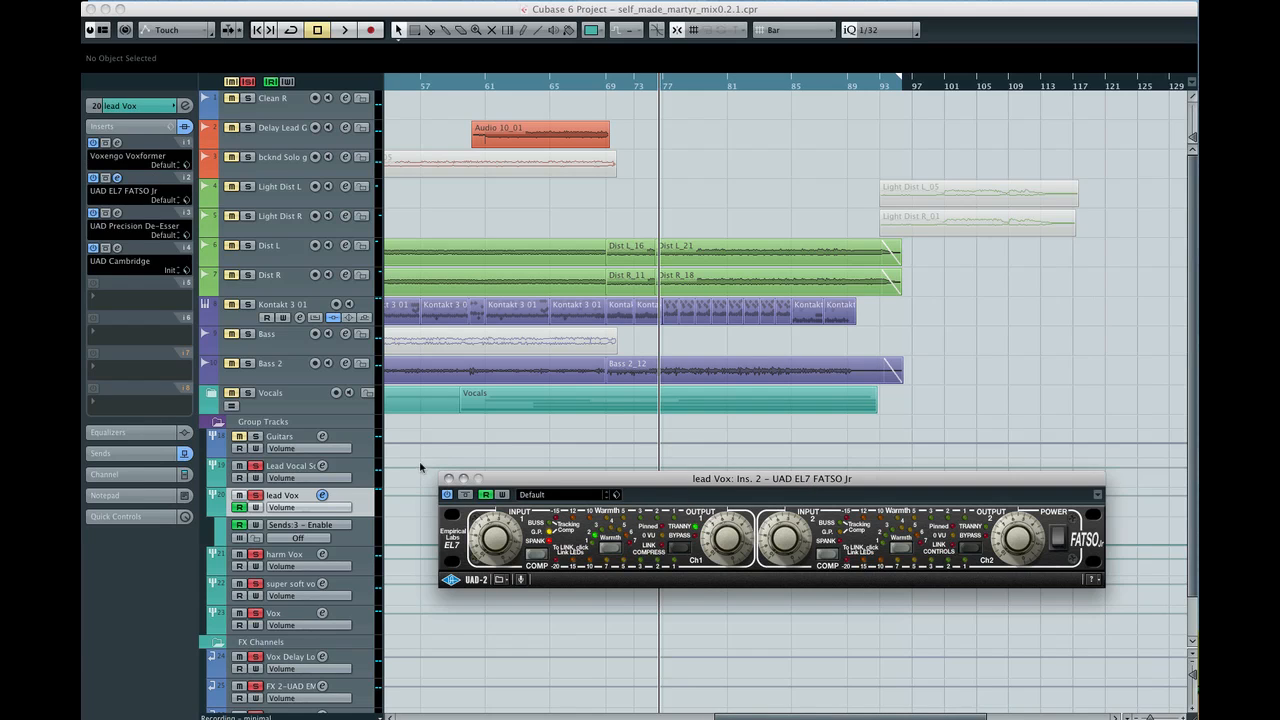
click(449, 479)
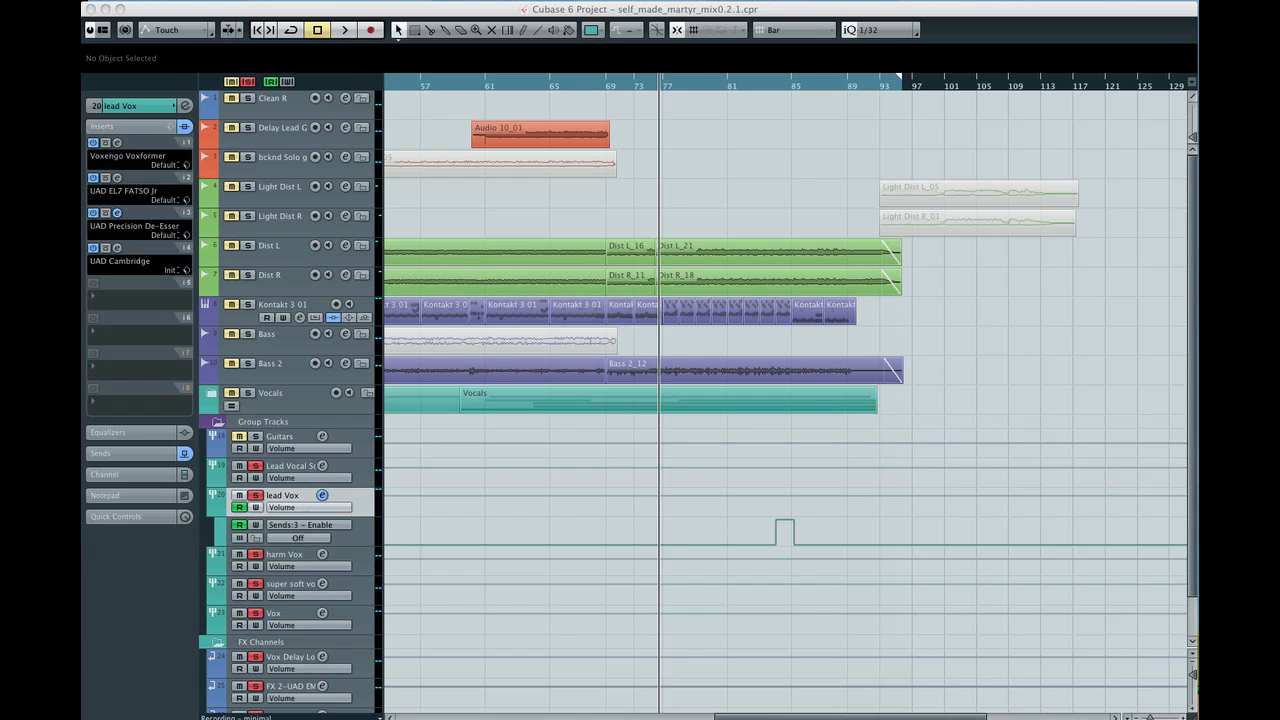
- Review the UAD Precision De-Esser and UAD Cambridge EQ inserts on the lead Vox group and close both
drag(780, 596, 814, 541)
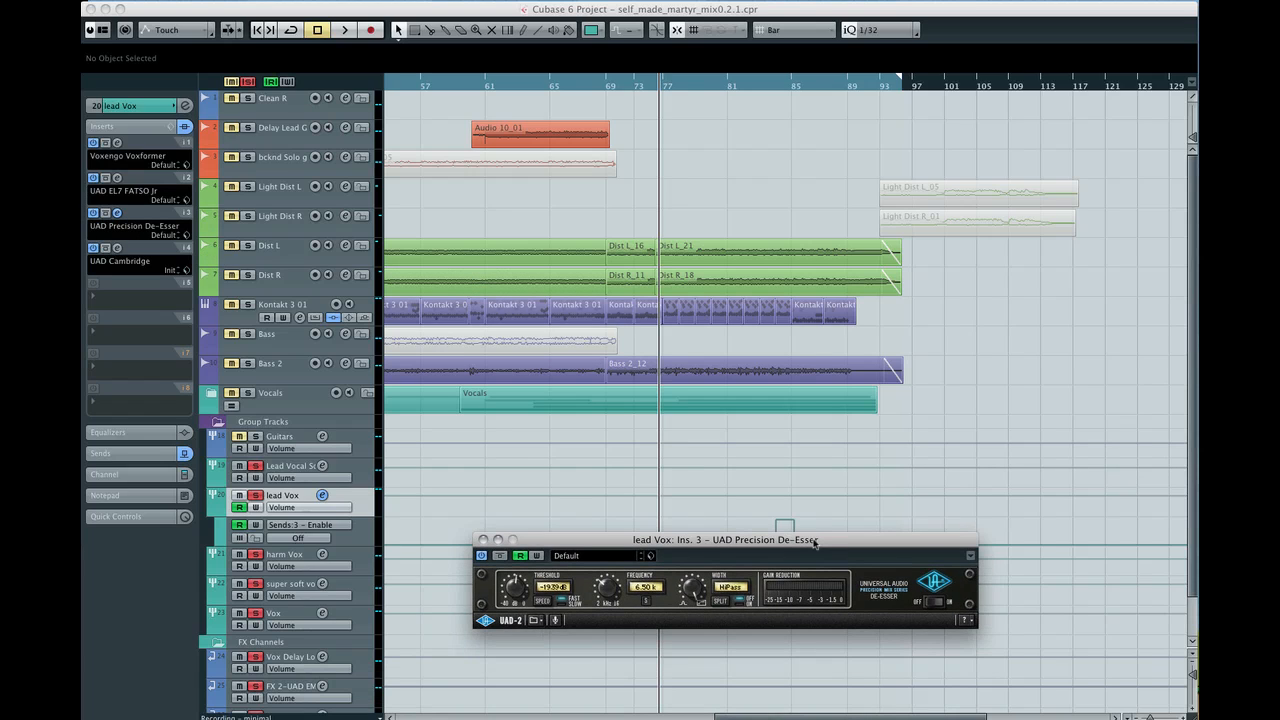
click(118, 247)
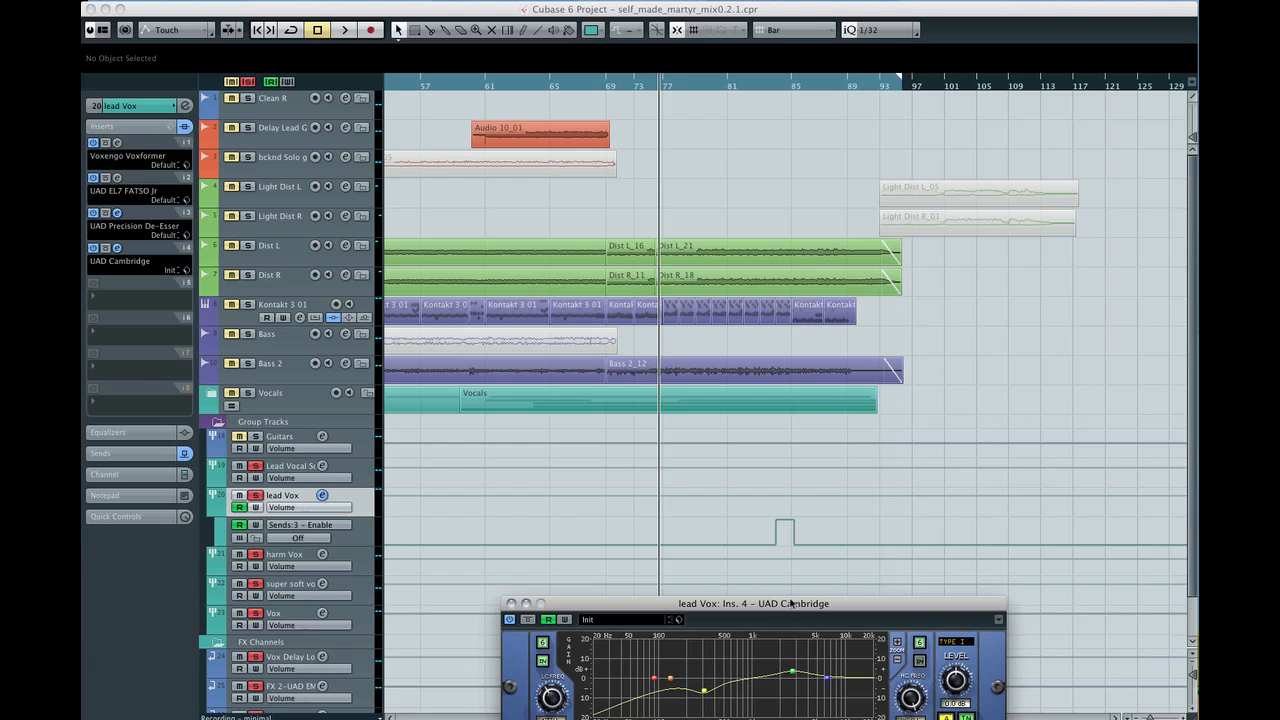
drag(790, 603, 802, 308)
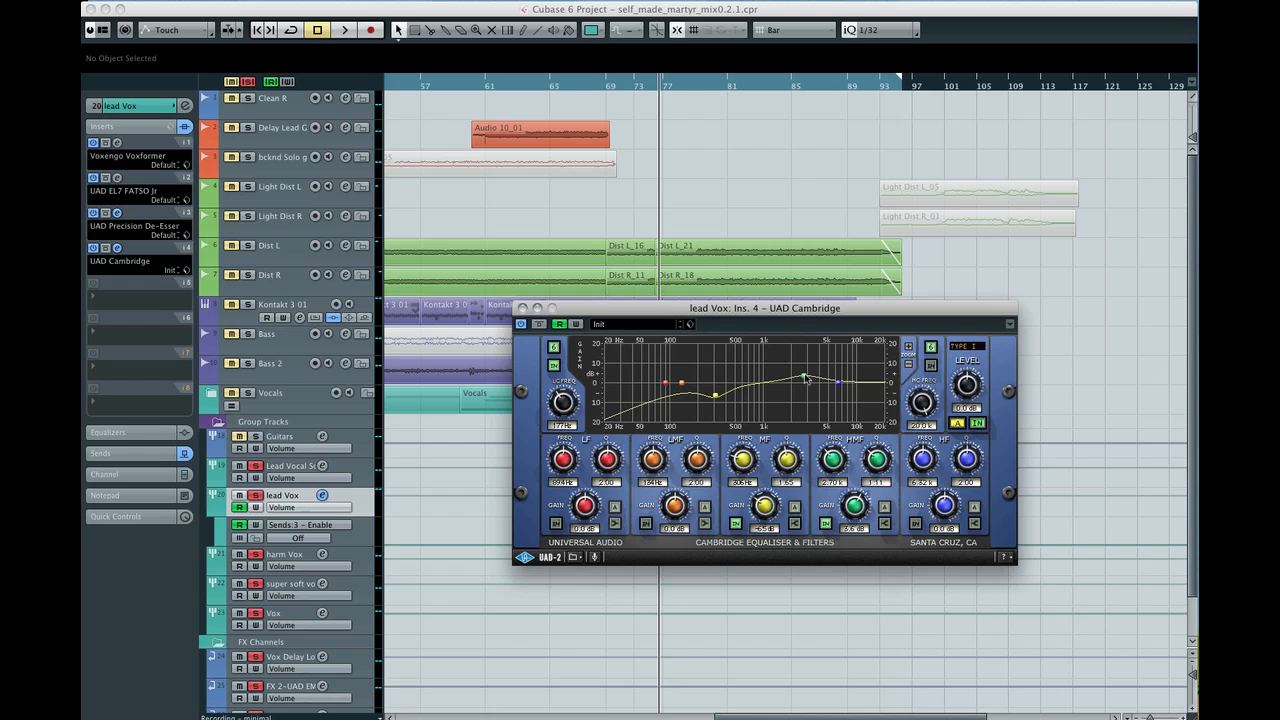
click(522, 308)
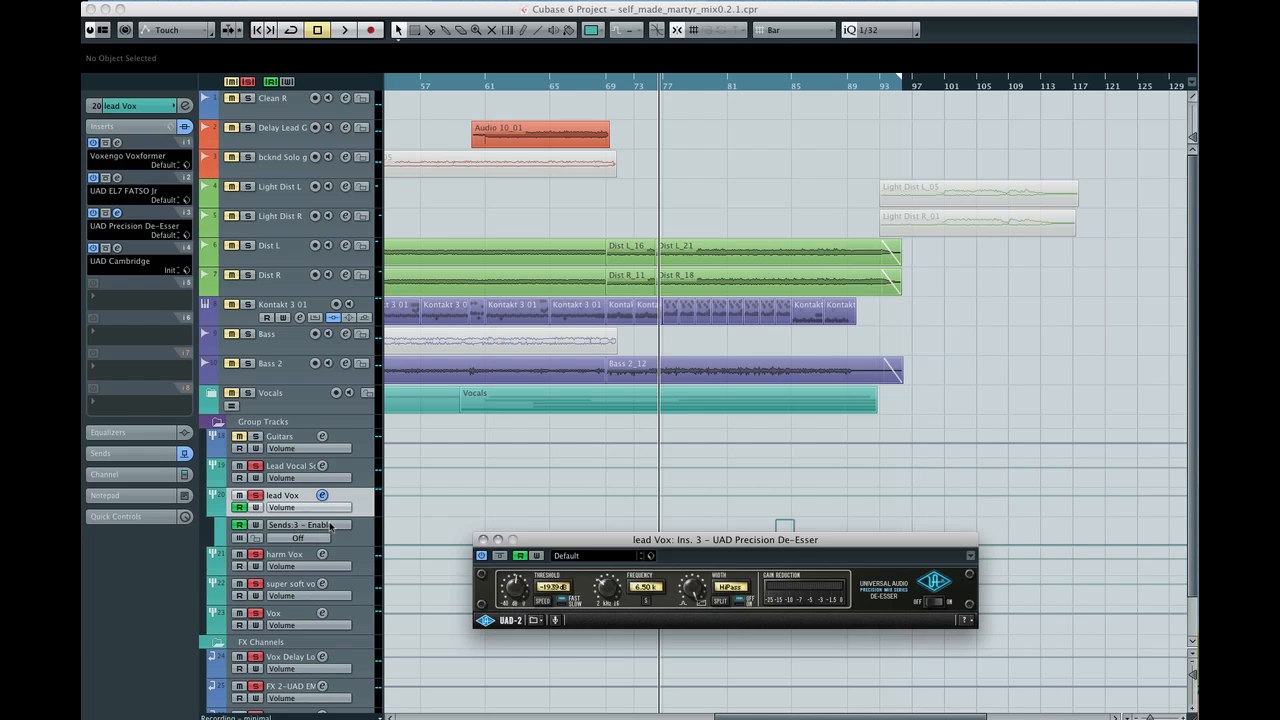
click(483, 540)
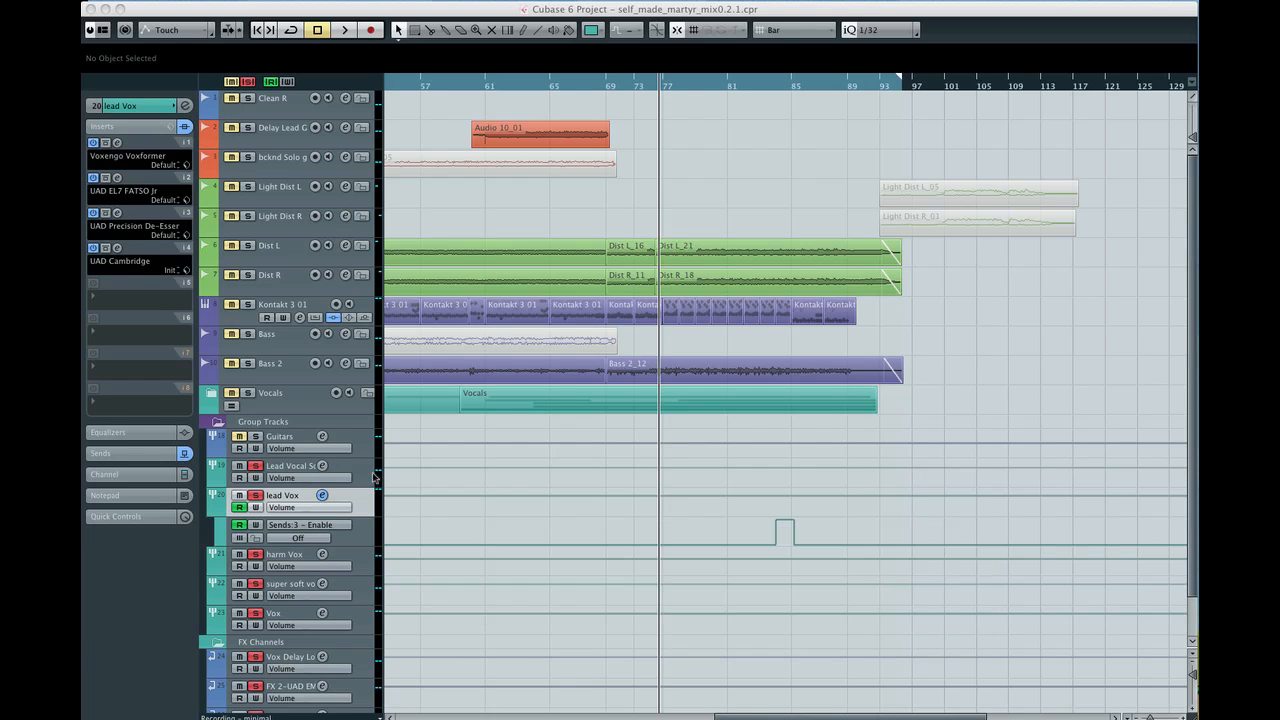
- Compare the Lead Vocal Soft and lead Vox inserts, and audition the soft lead vocal from around bar 45
click(372, 478)
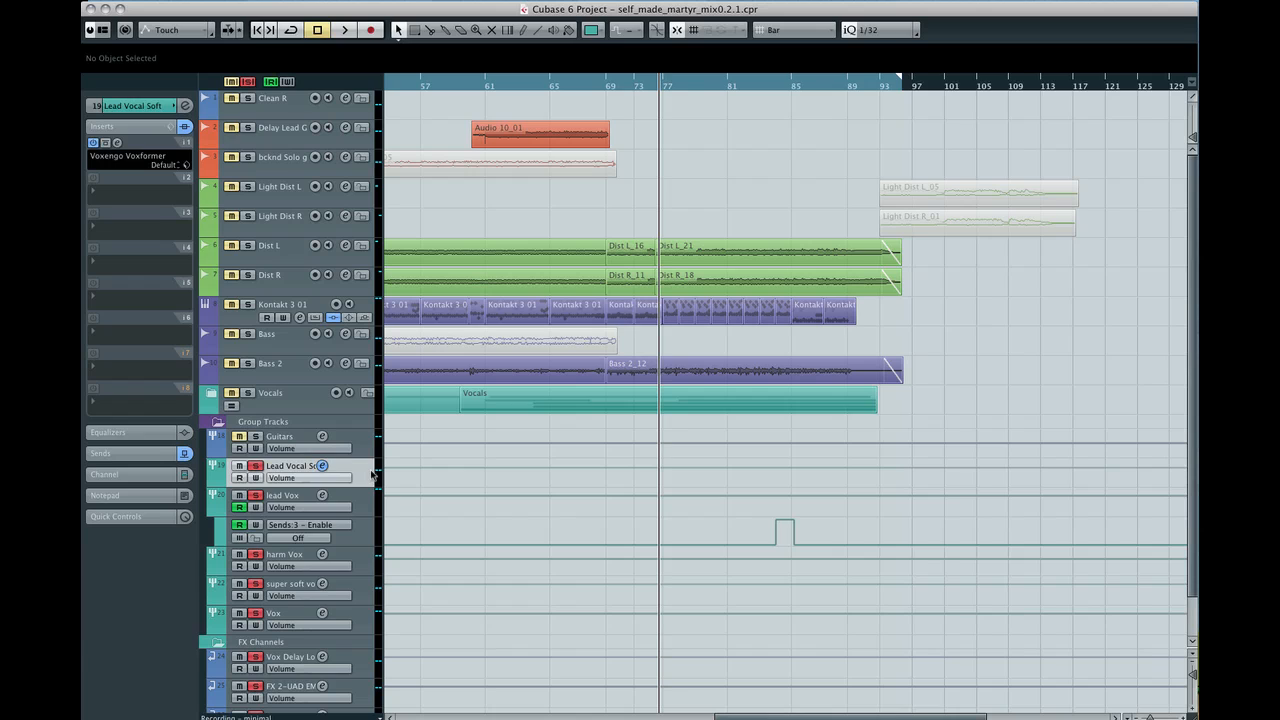
click(368, 493)
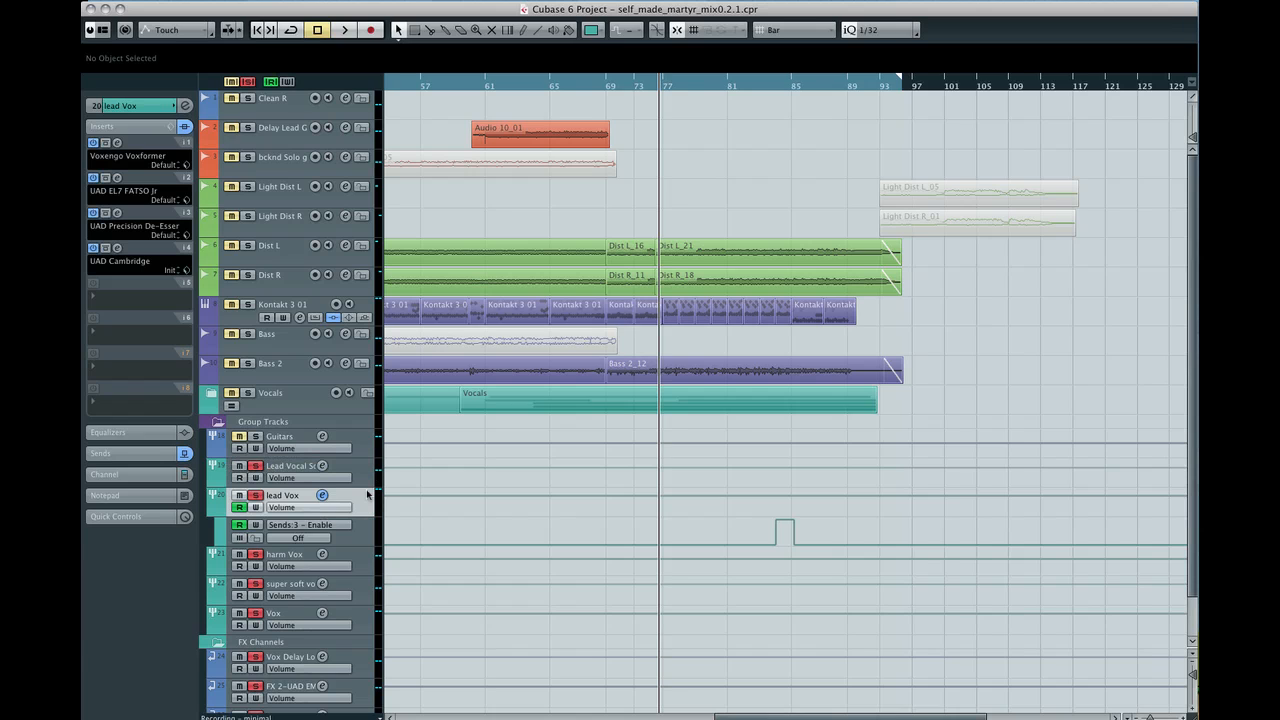
click(280, 467)
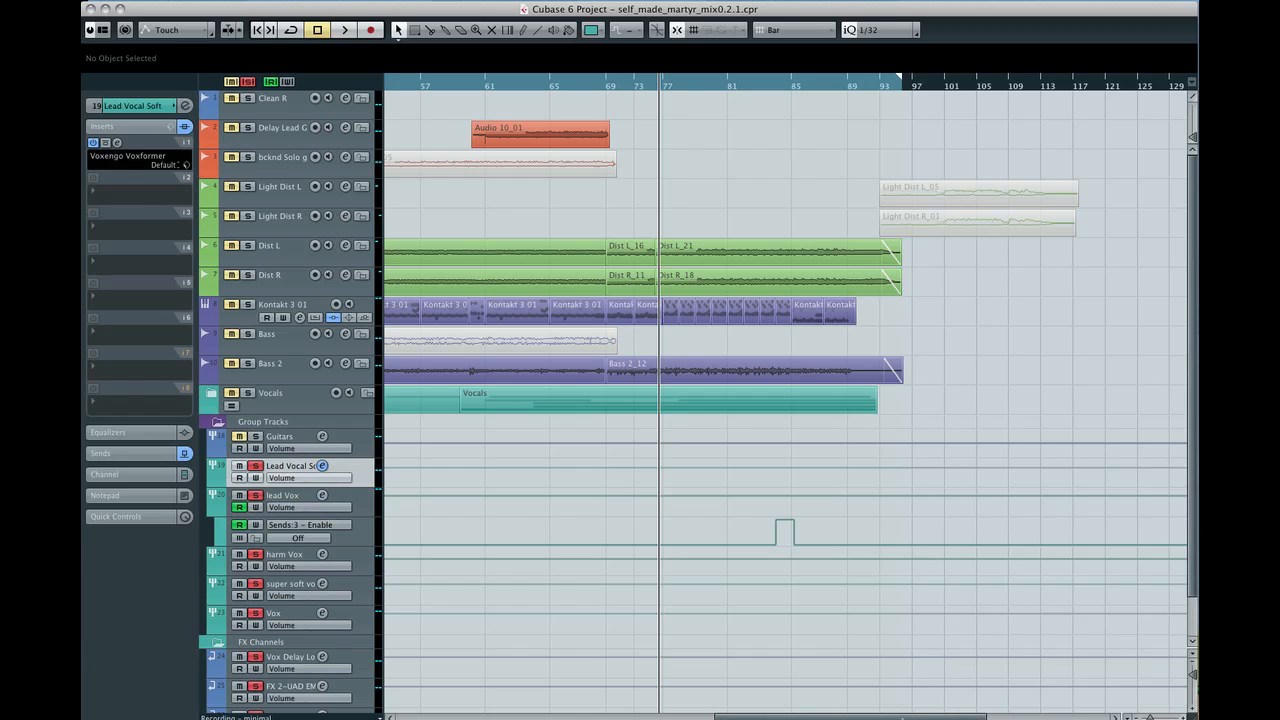
drag(898, 716, 797, 716)
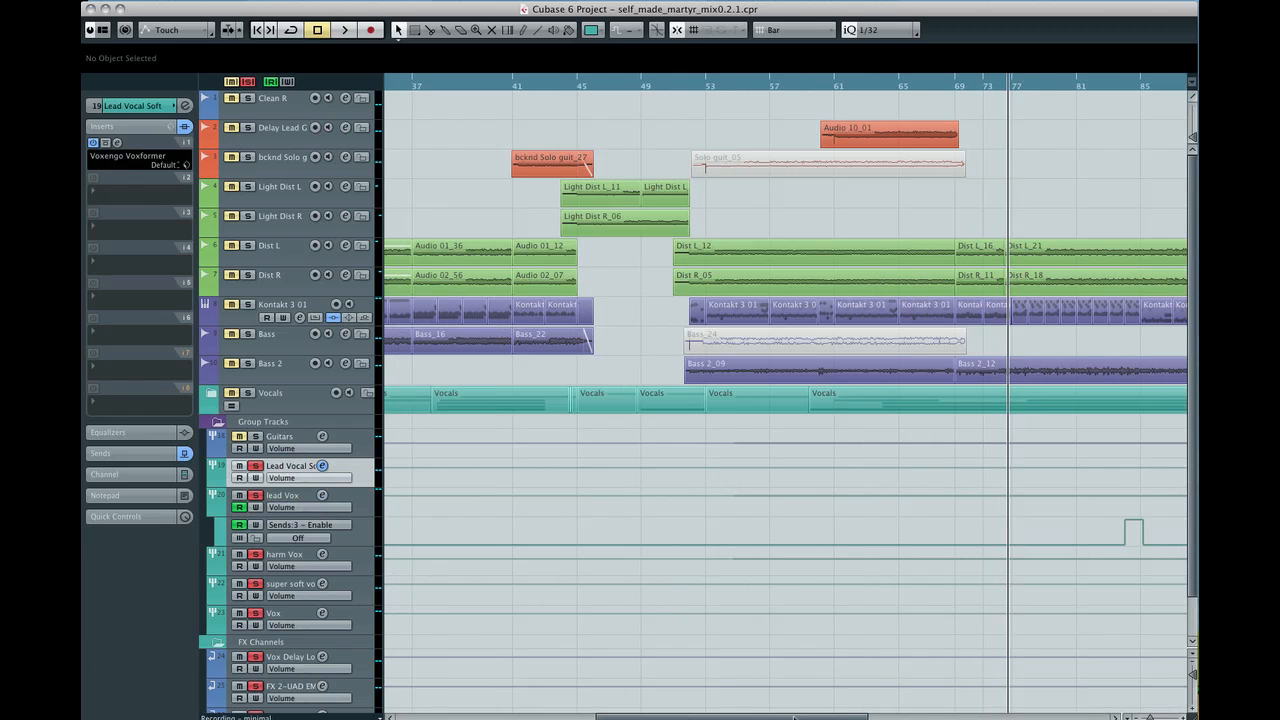
click(577, 88)
key(space)
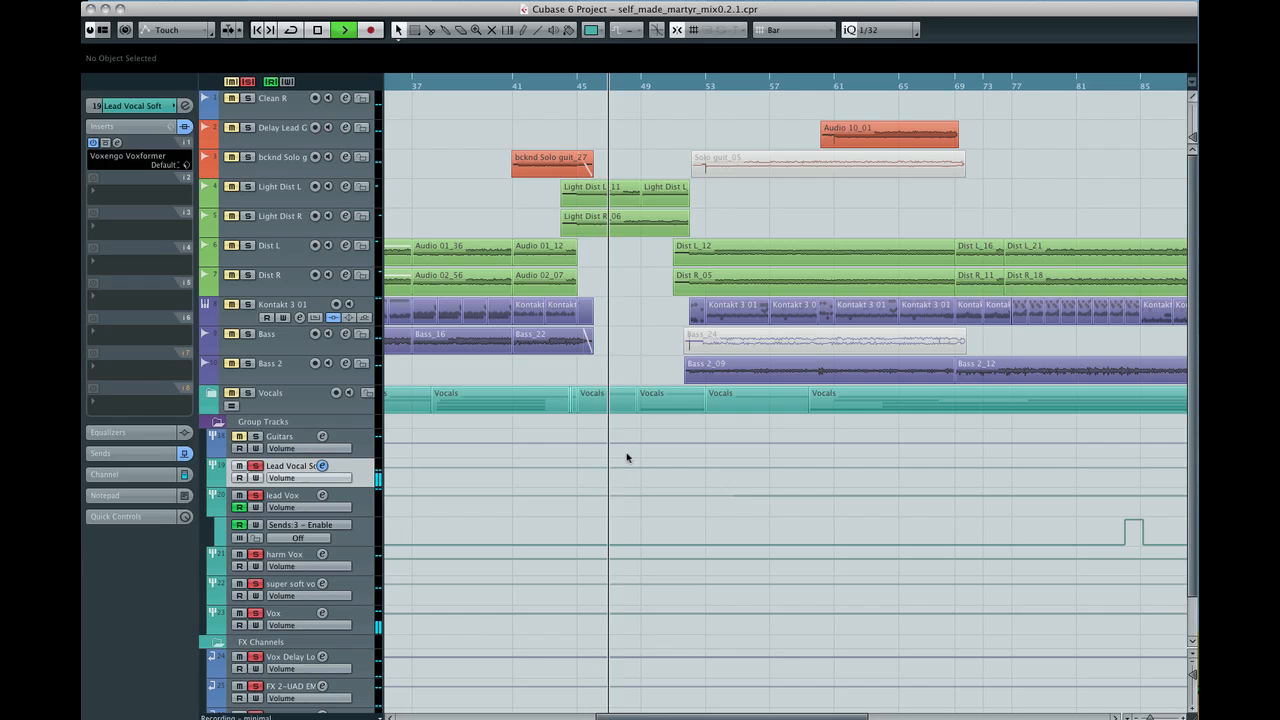
key(space)
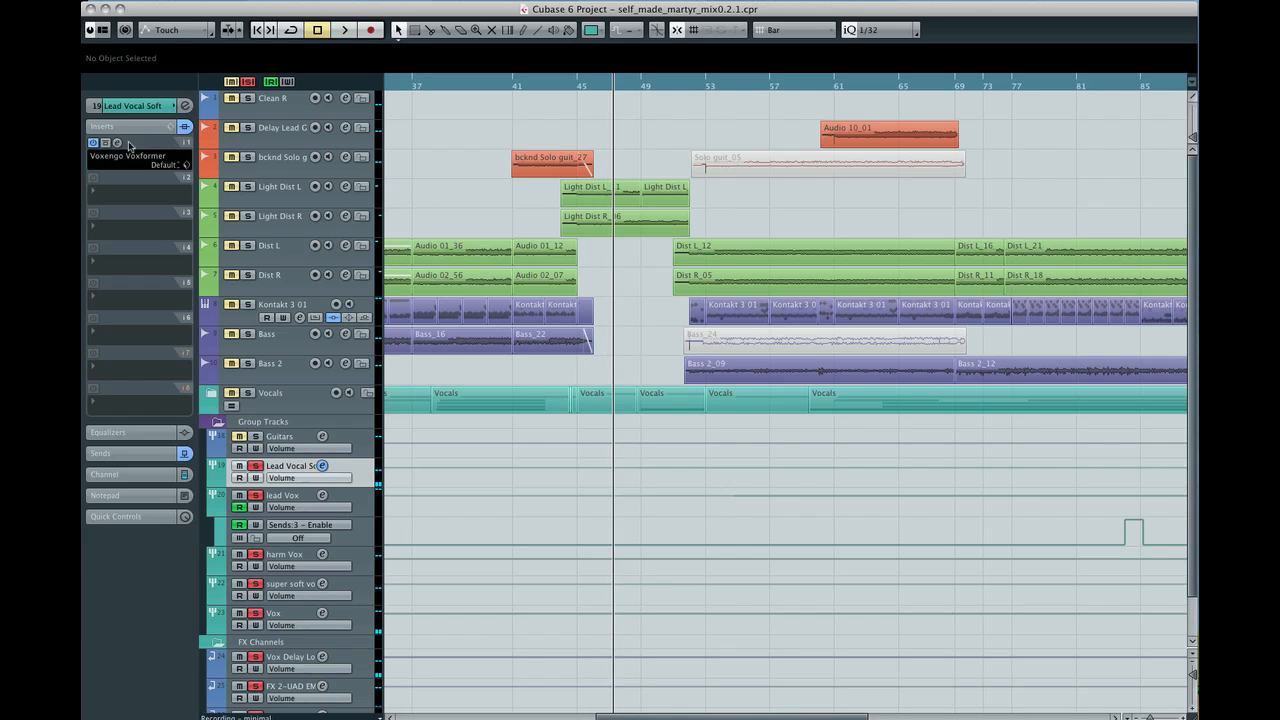
- Examine the Voxengo Voxformer insert's EQ, dynamics, de-esser and presence settings on the Lead Vocal Soft group and close it
click(118, 146)
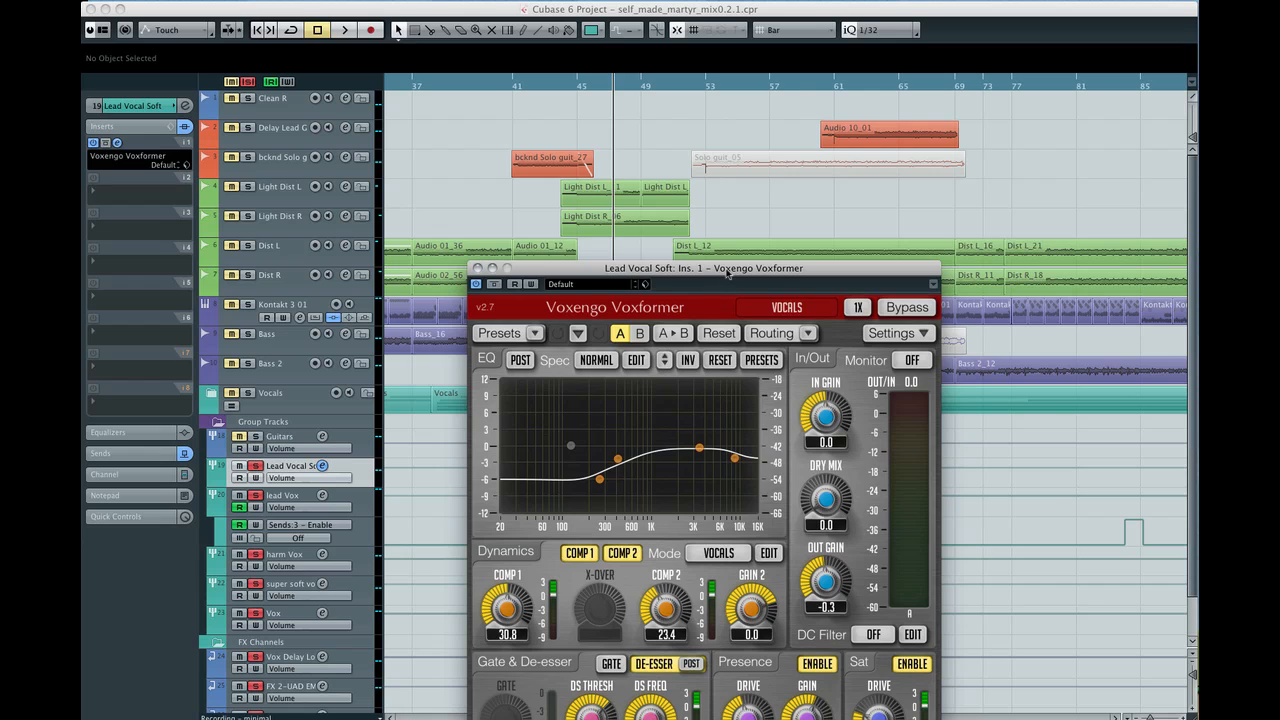
drag(728, 278, 911, 164)
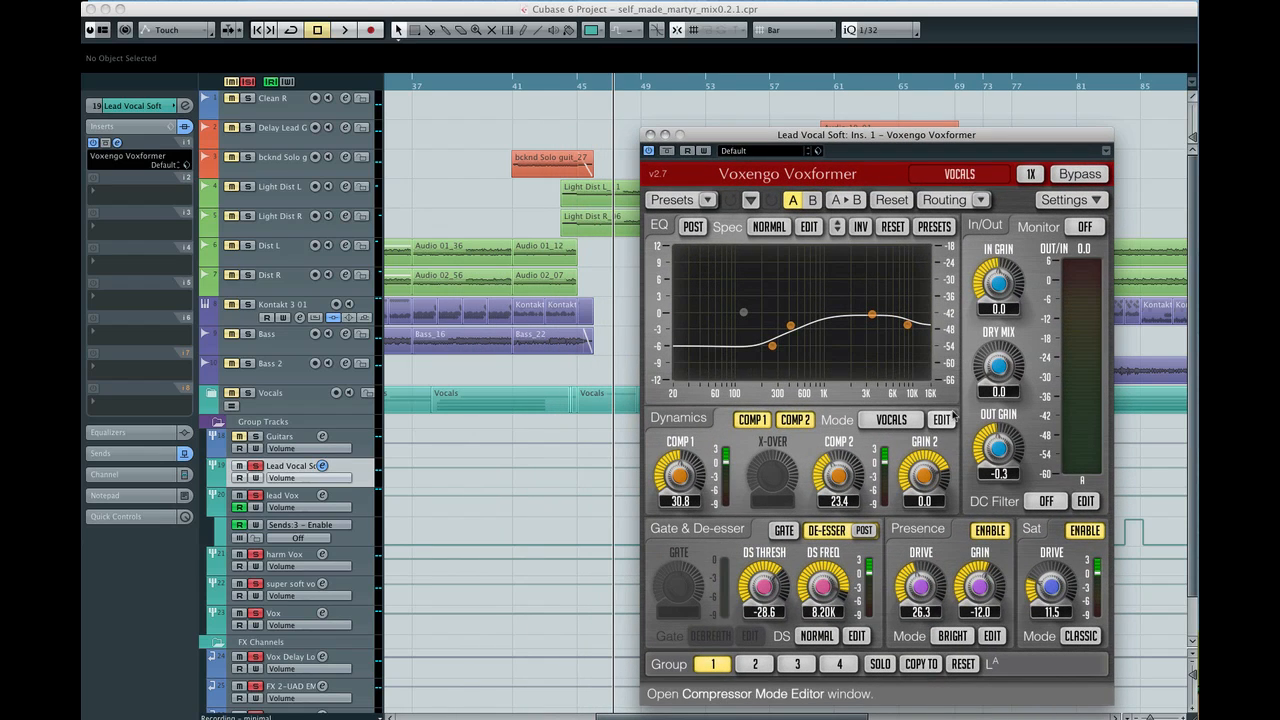
mouse_move(912, 588)
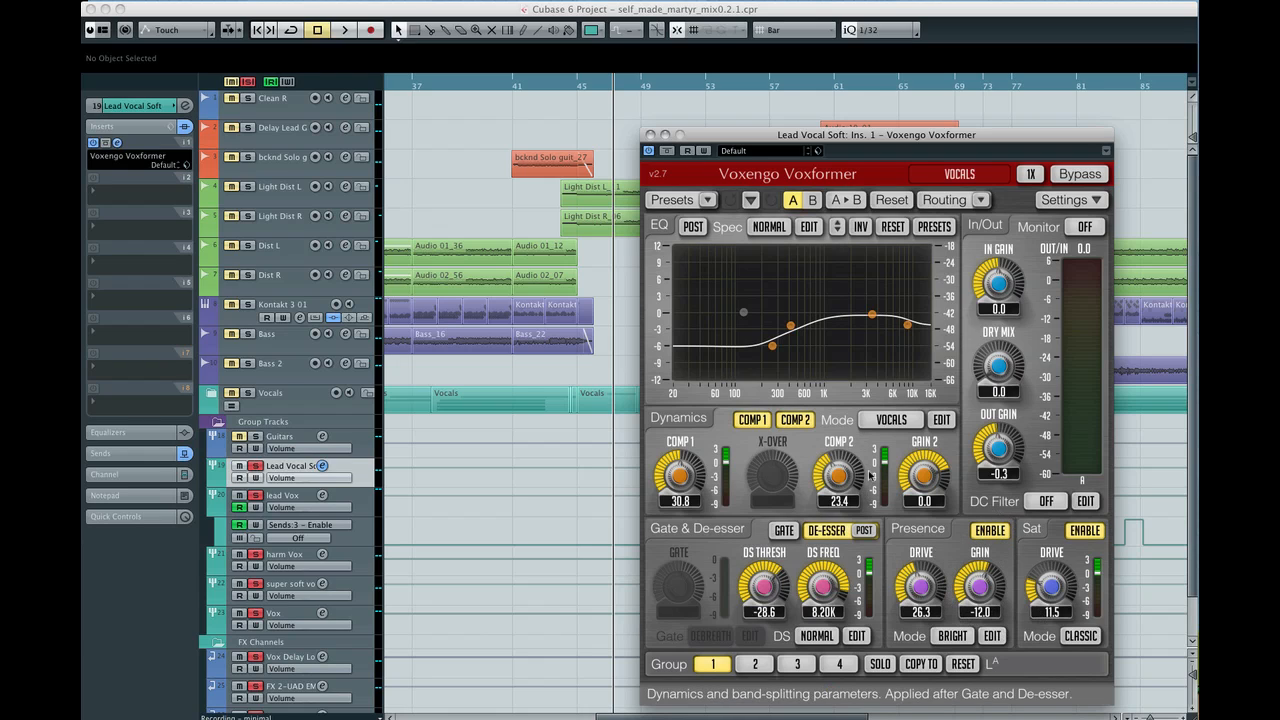
click(650, 135)
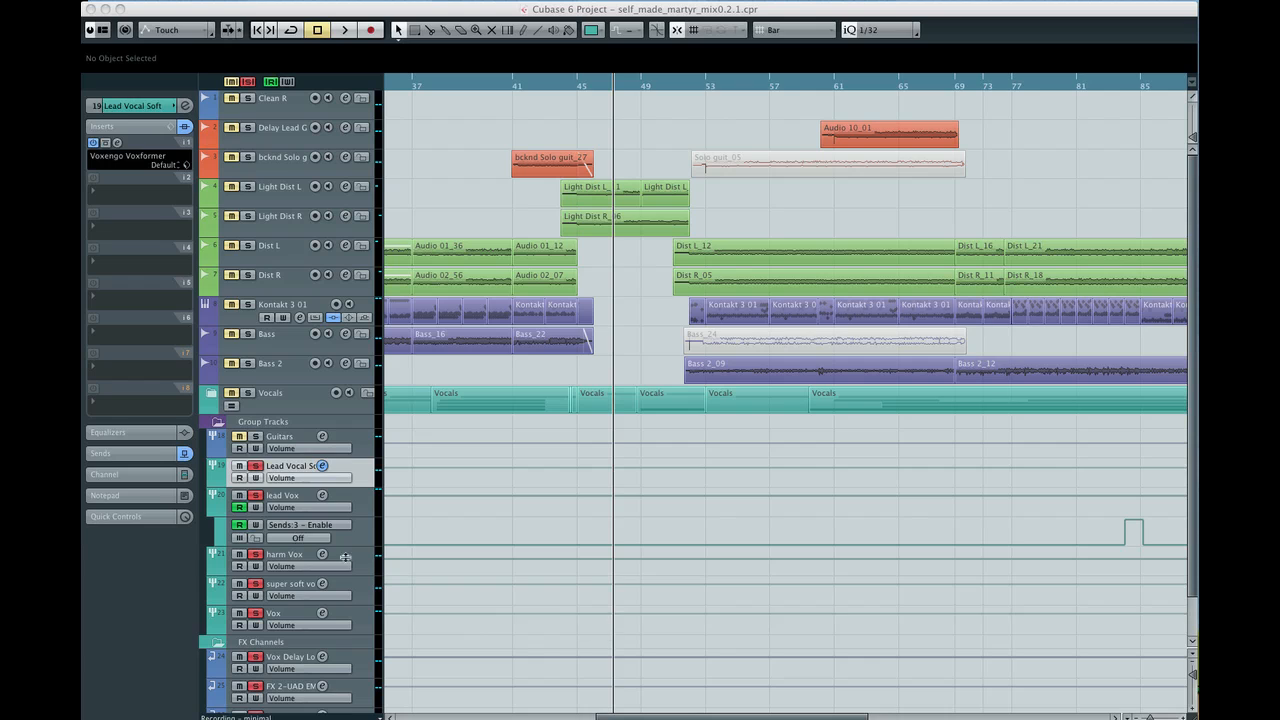
- Open the EchoBoy insert on the Vox Delay Long FX channel, review its delay and saturation settings, and close it
scroll(463, 596, down, 2)
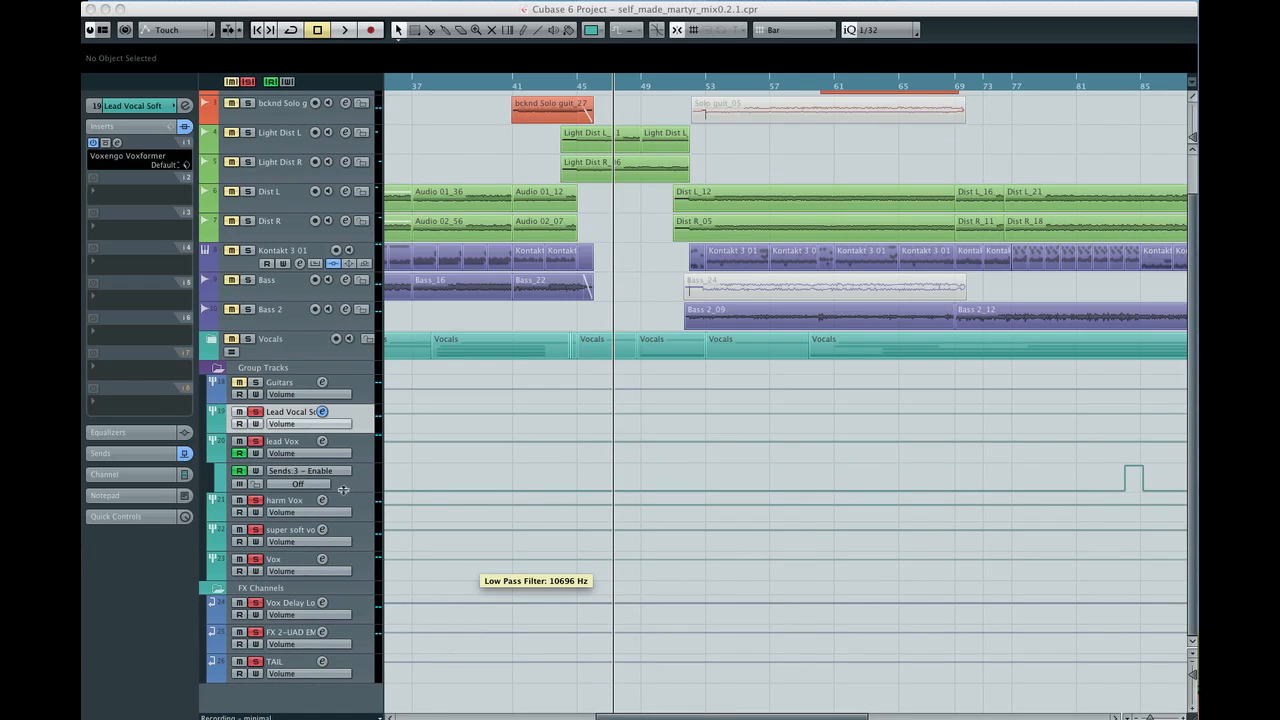
click(340, 606)
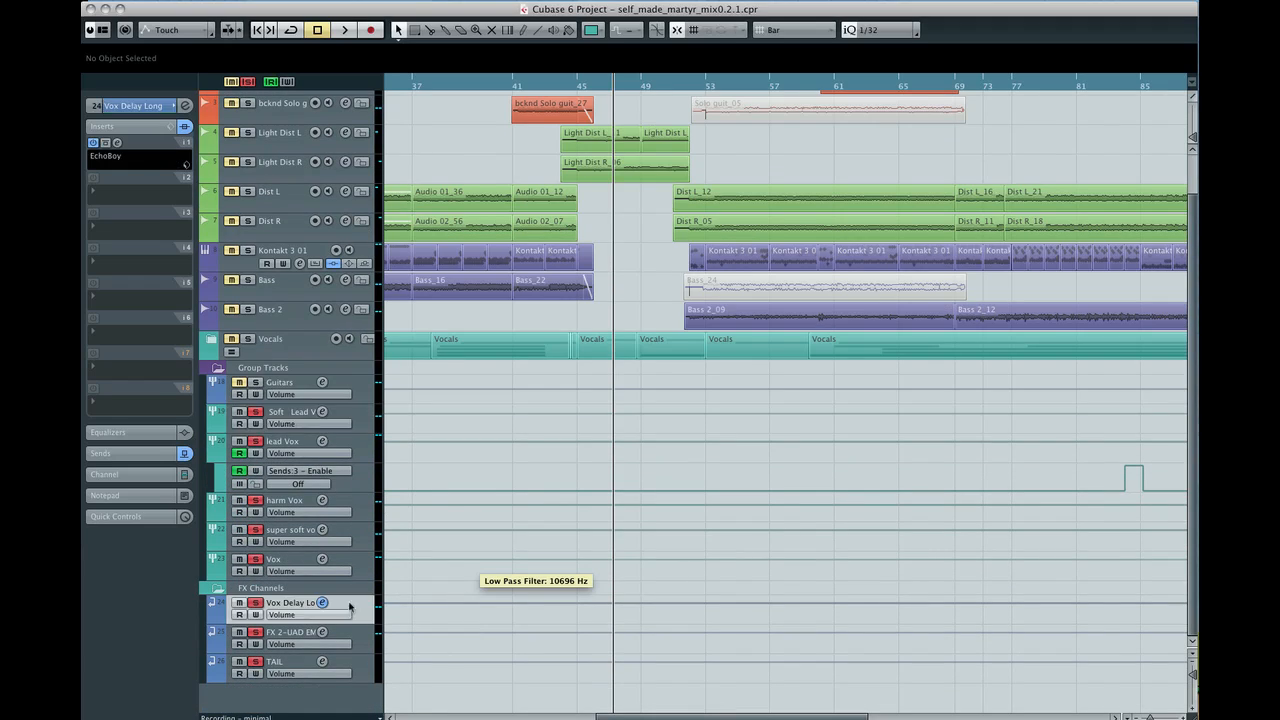
click(117, 143)
drag(670, 608, 736, 355)
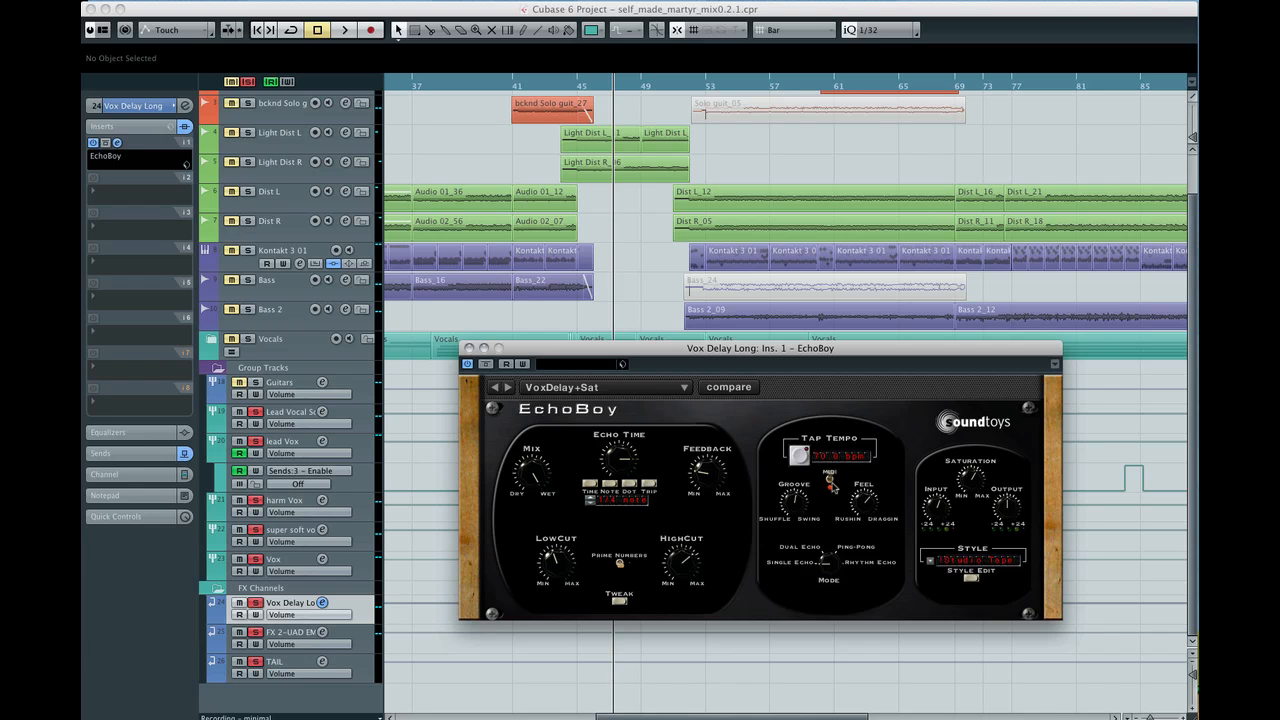
drag(805, 349, 814, 376)
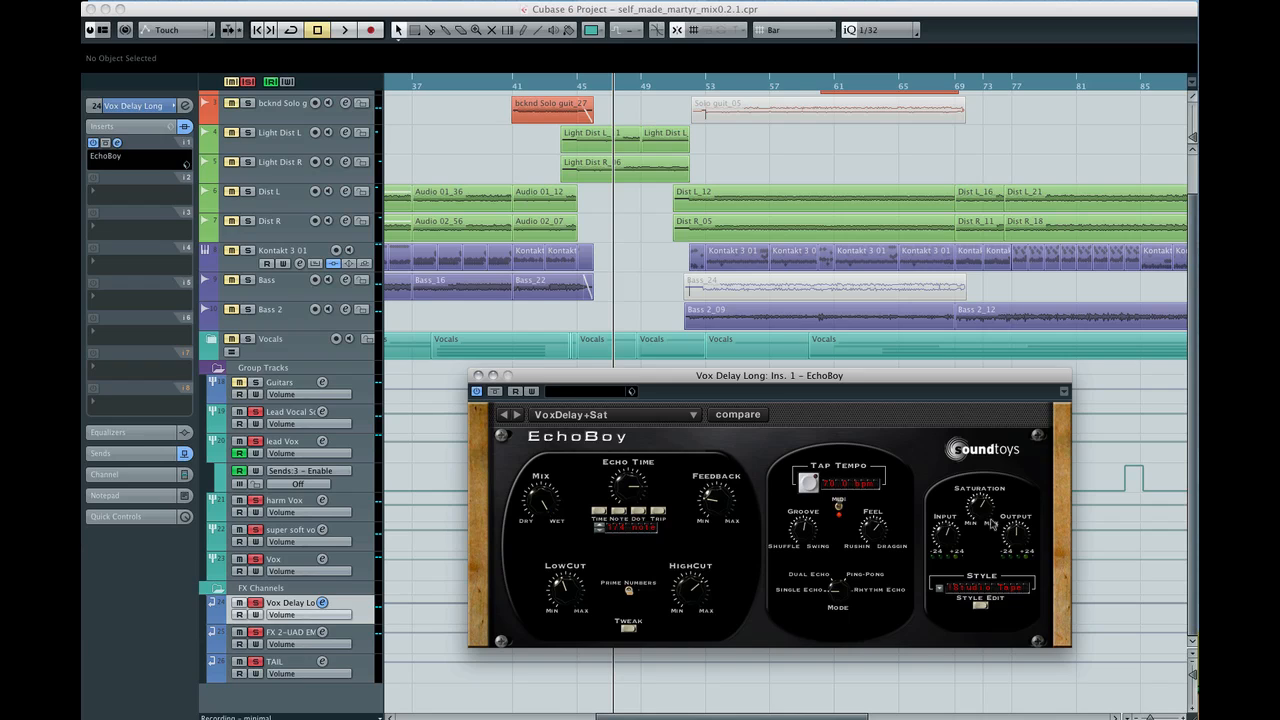
click(478, 376)
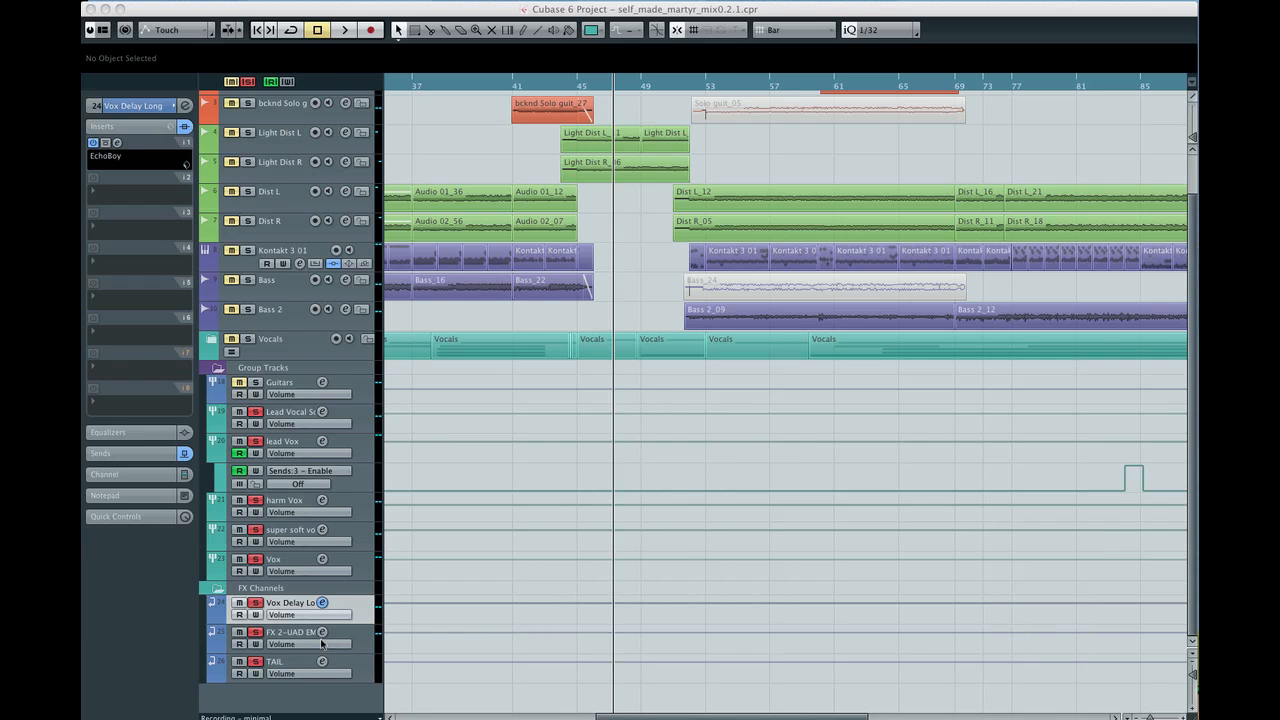
- Open the UAD EMT 140 plate reverb insert on the FX 2 channel, review its settings, and close it
click(321, 643)
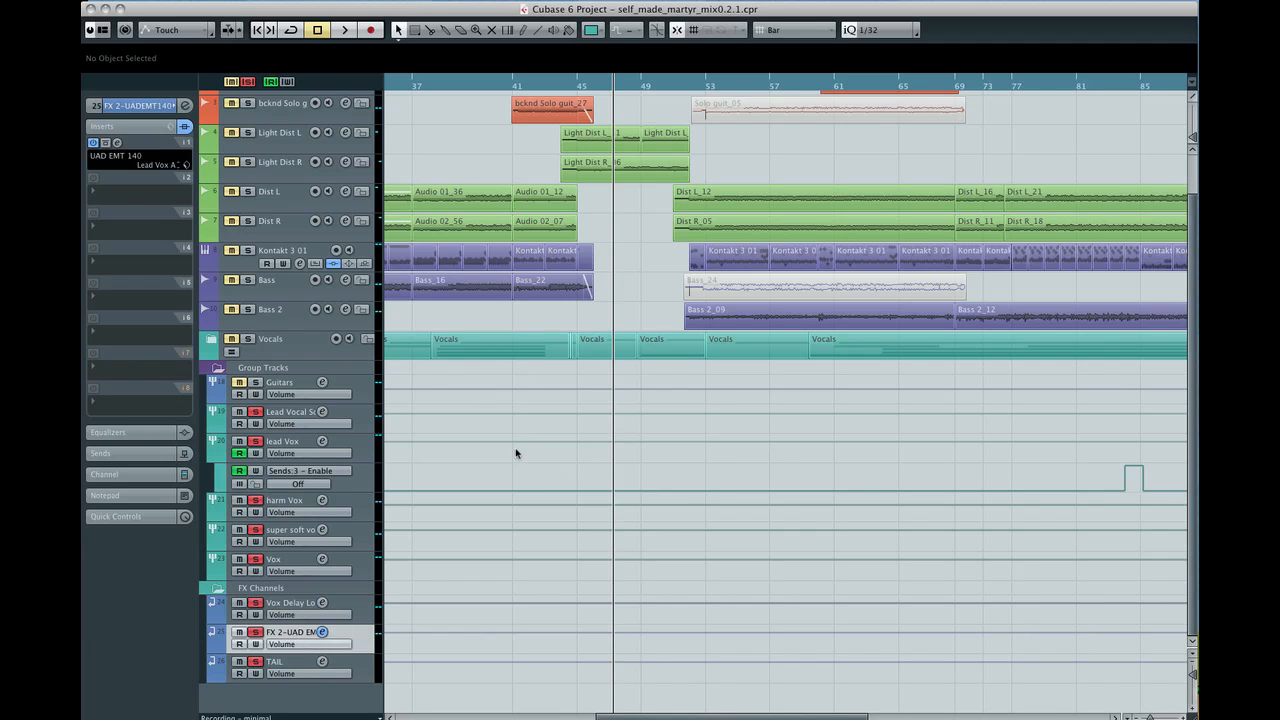
click(117, 143)
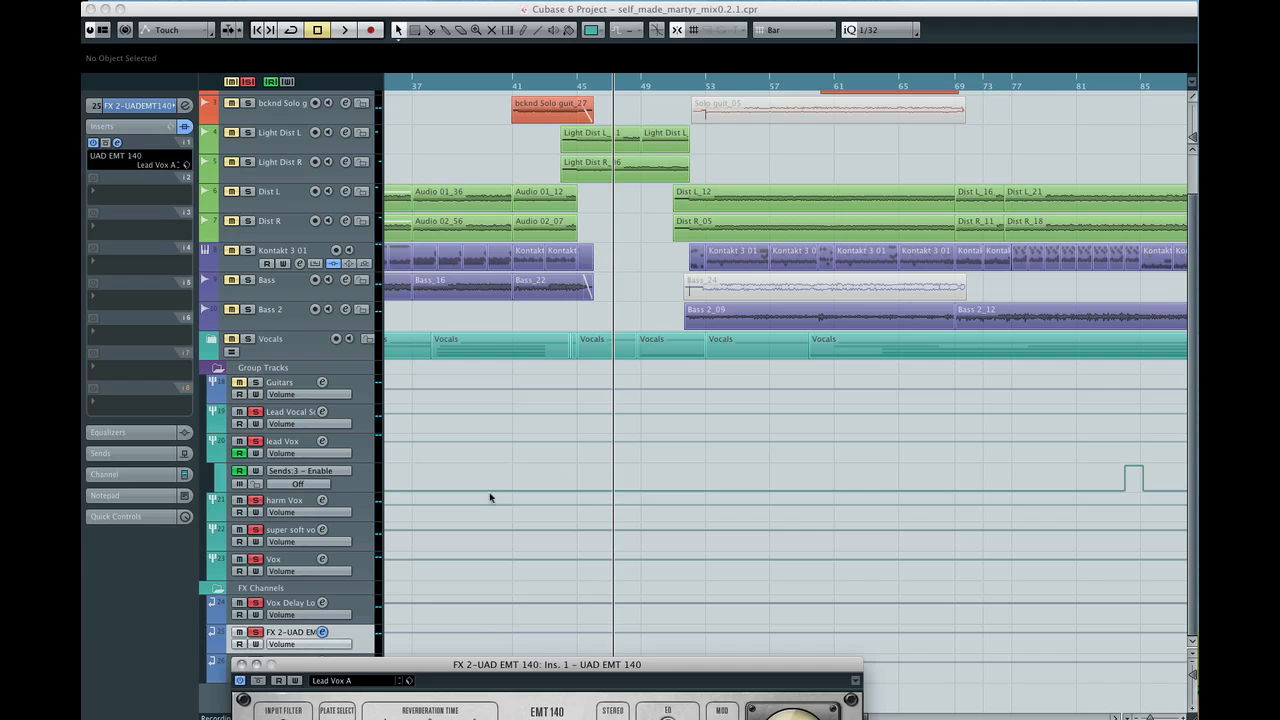
drag(621, 634, 830, 335)
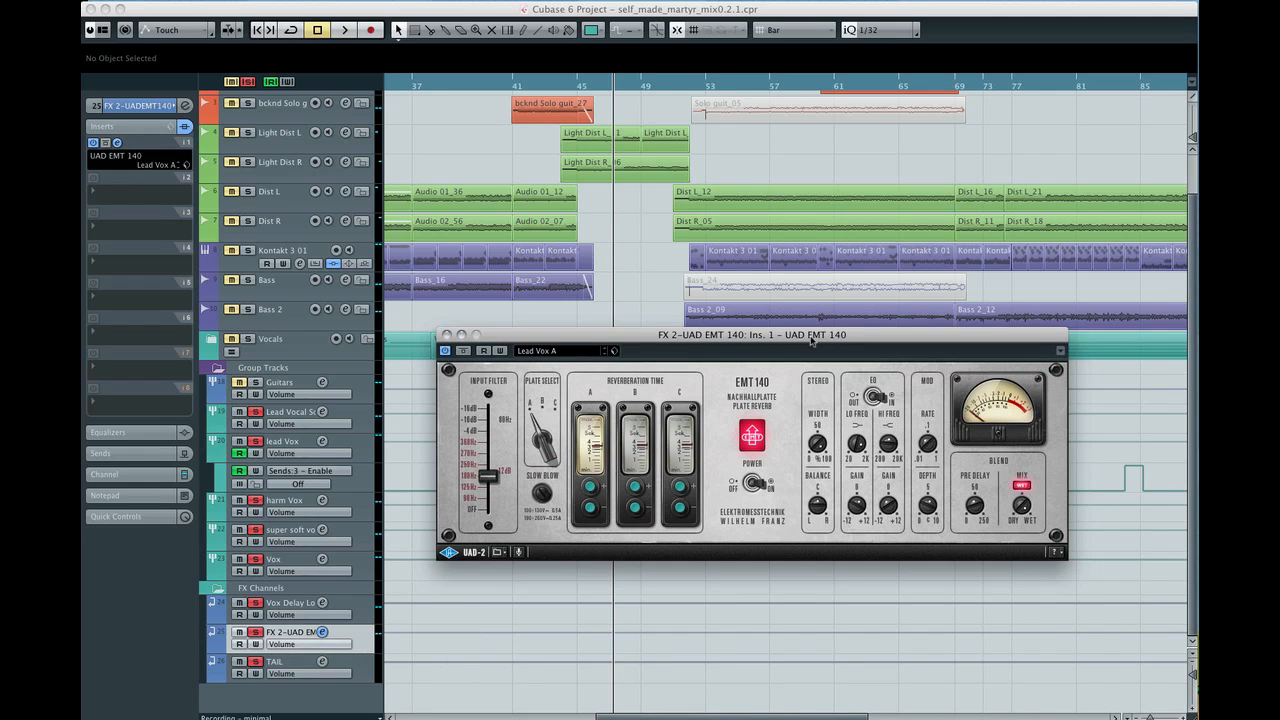
drag(812, 341, 815, 453)
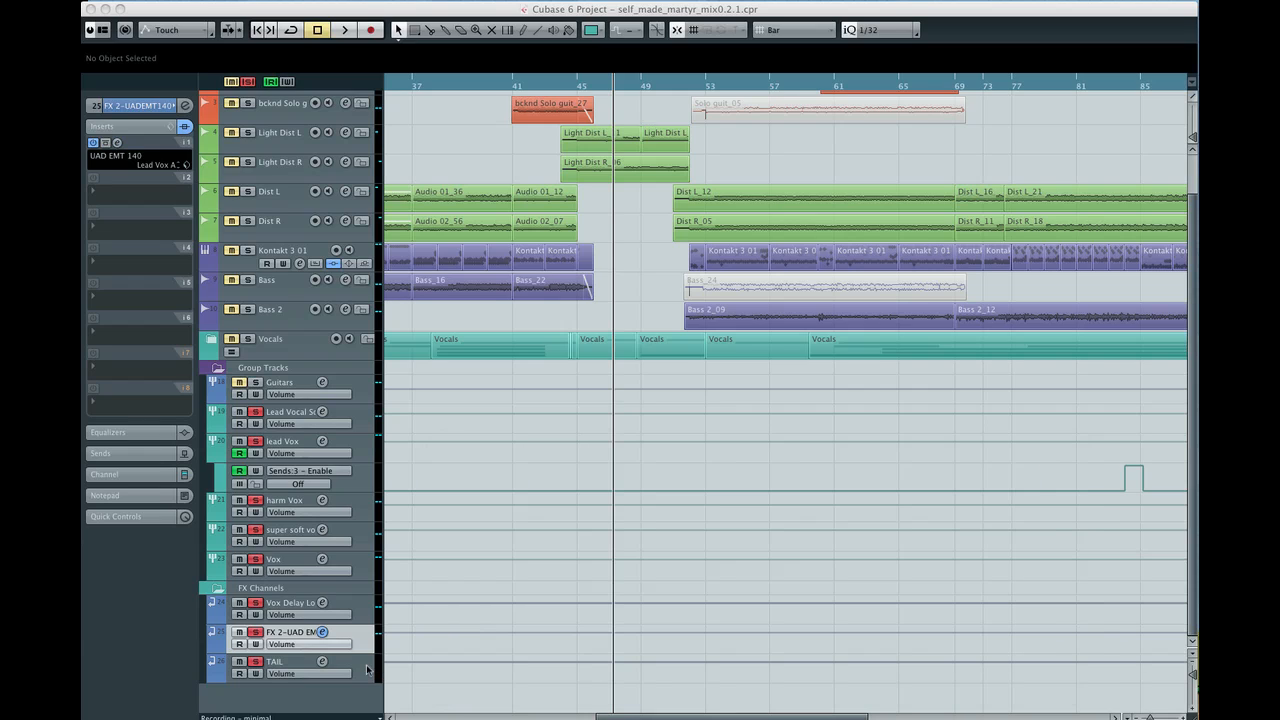
- Open the RoomWorks insert on the TAIL FX channel, review its reverb settings, and close it
click(368, 670)
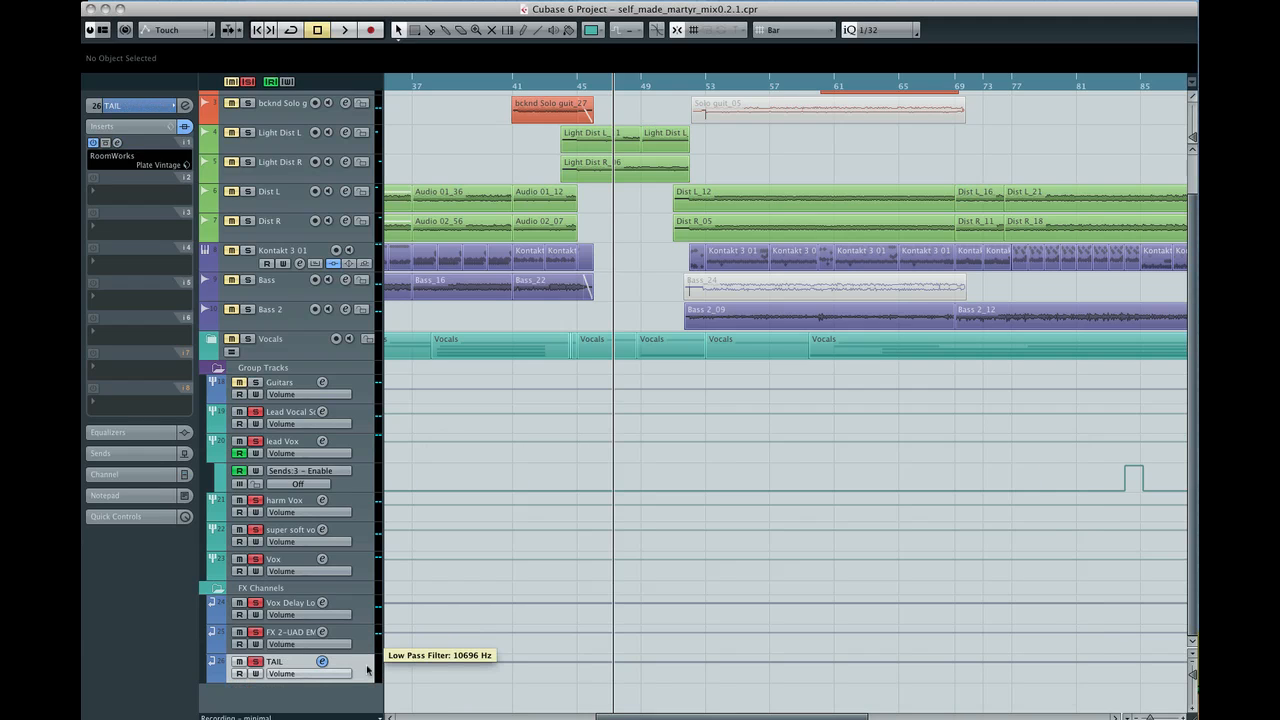
click(120, 145)
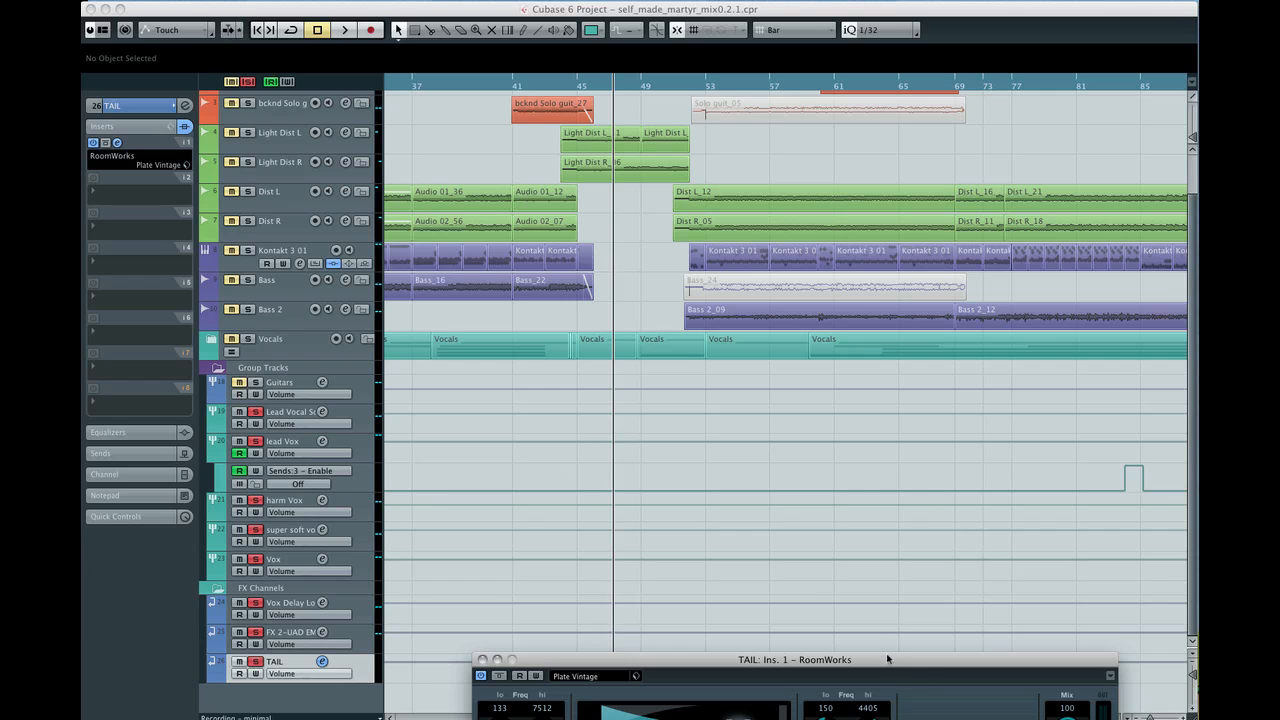
drag(892, 660, 861, 456)
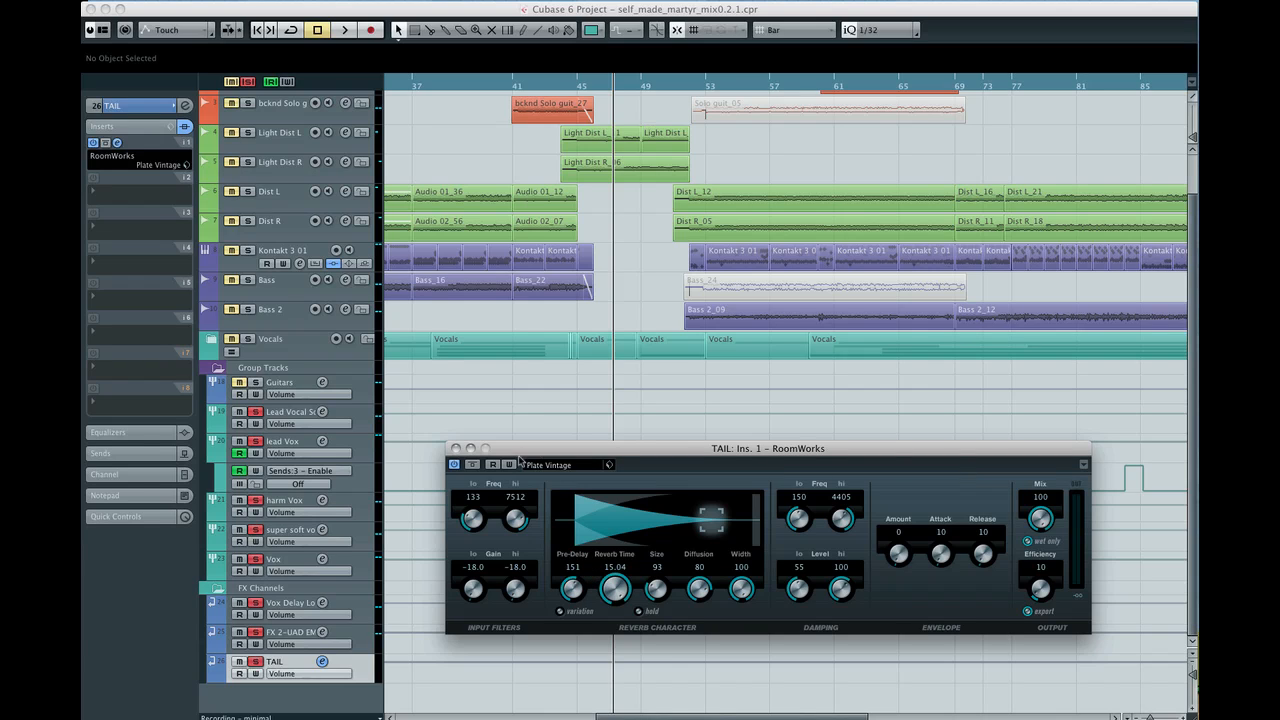
click(456, 449)
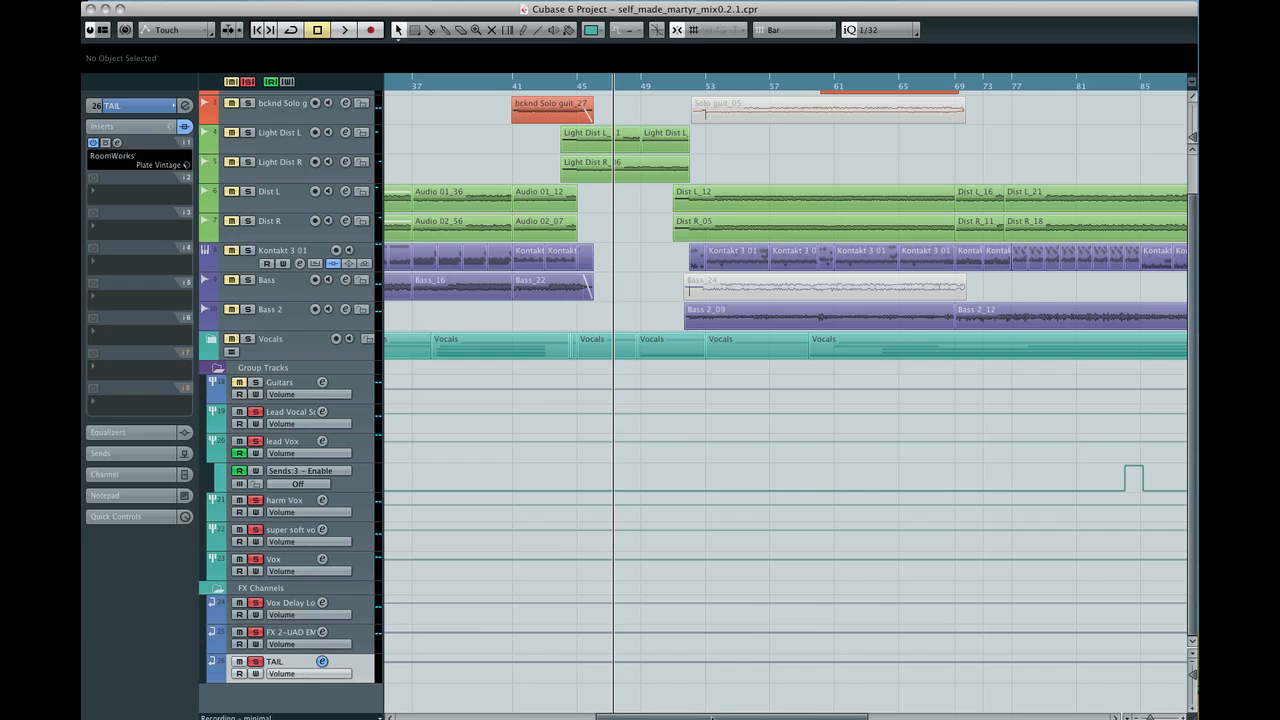
- Show the lead Vox group's sends alongside its Send 3 enable automation around bar 85
drag(712, 717, 810, 717)
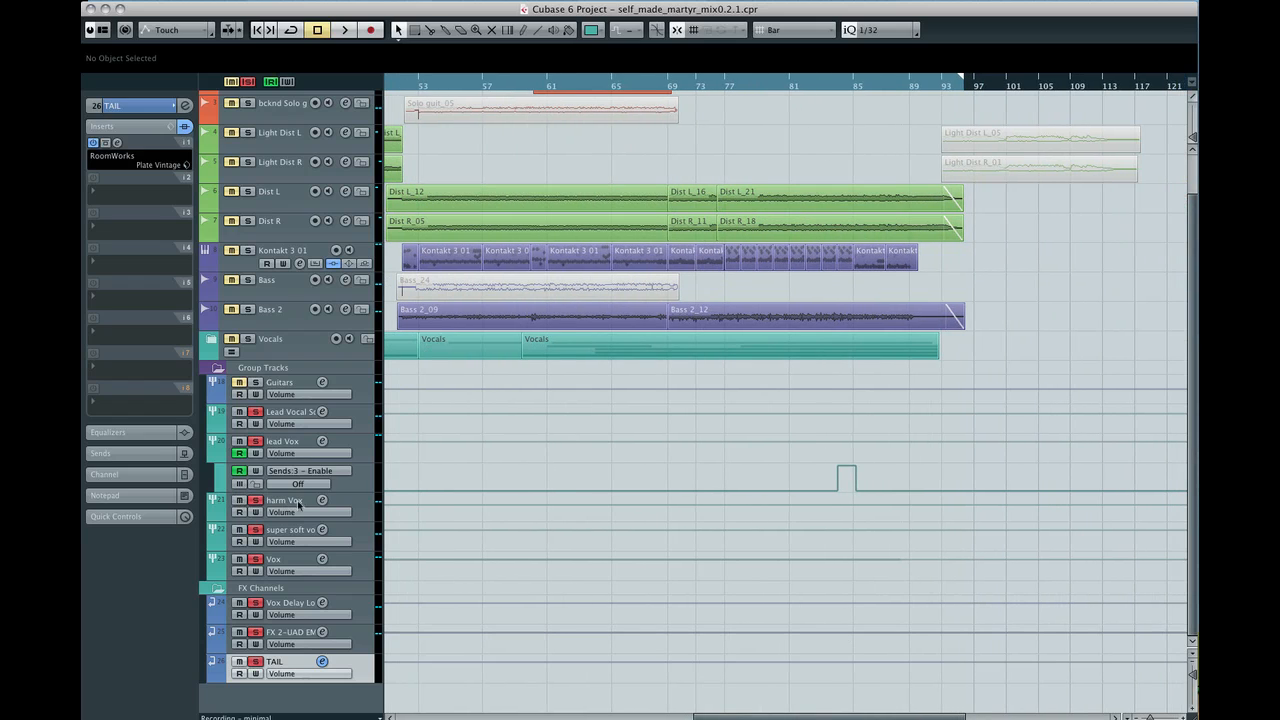
click(300, 447)
click(137, 457)
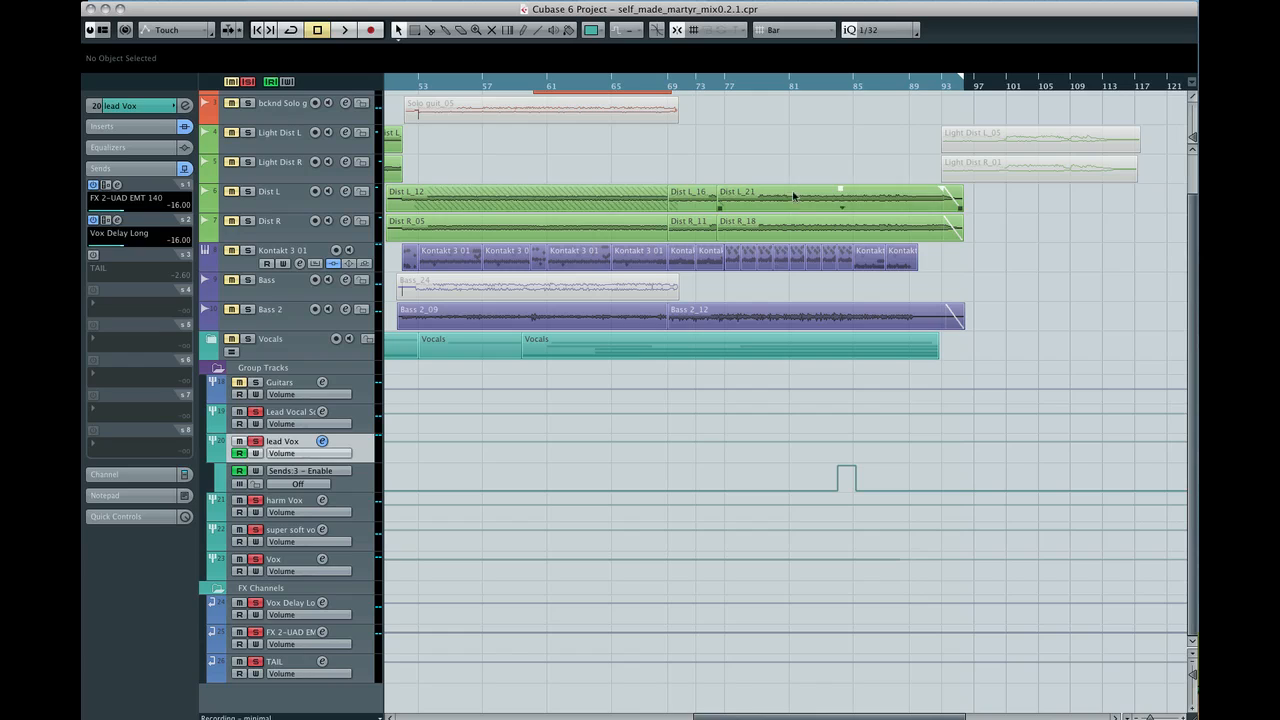
- Clear all solos and audition the full mix from about bar 83 through the Send 3 automation
mouse_move(839, 84)
mouse_down()
mouse_move(857, 85)
mouse_move(821, 87)
mouse_up()
click(821, 87)
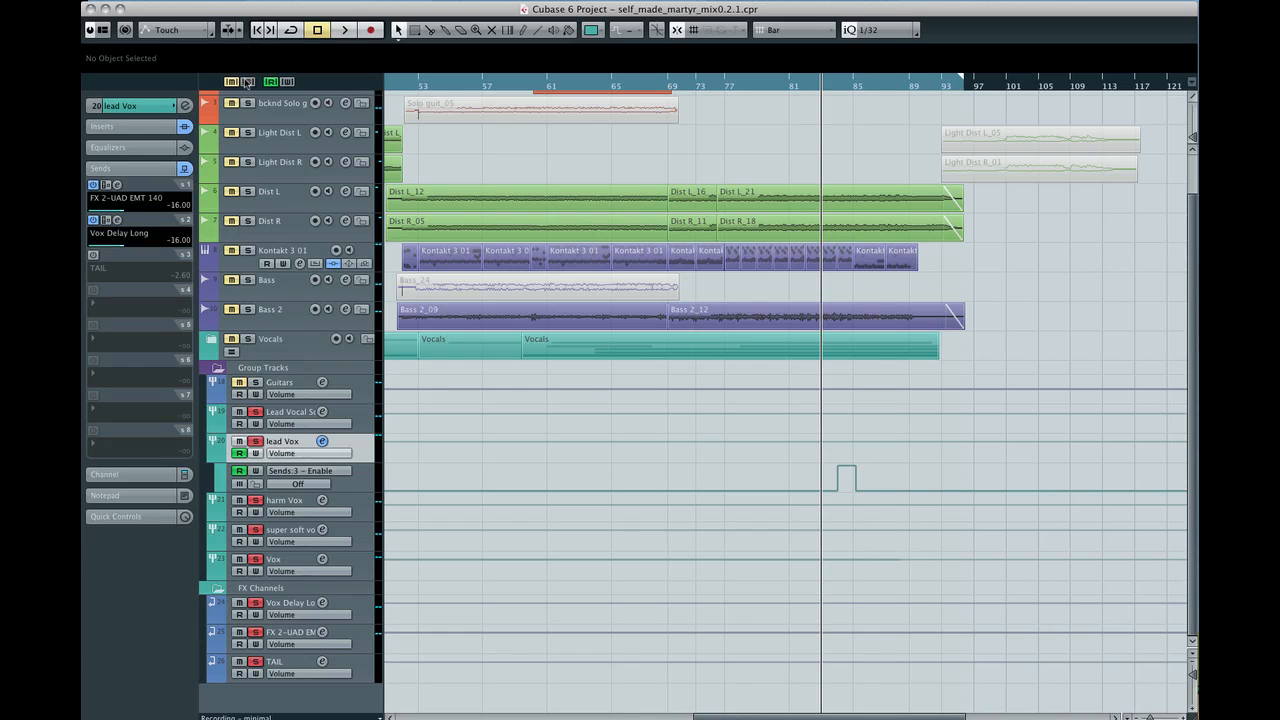
key(space)
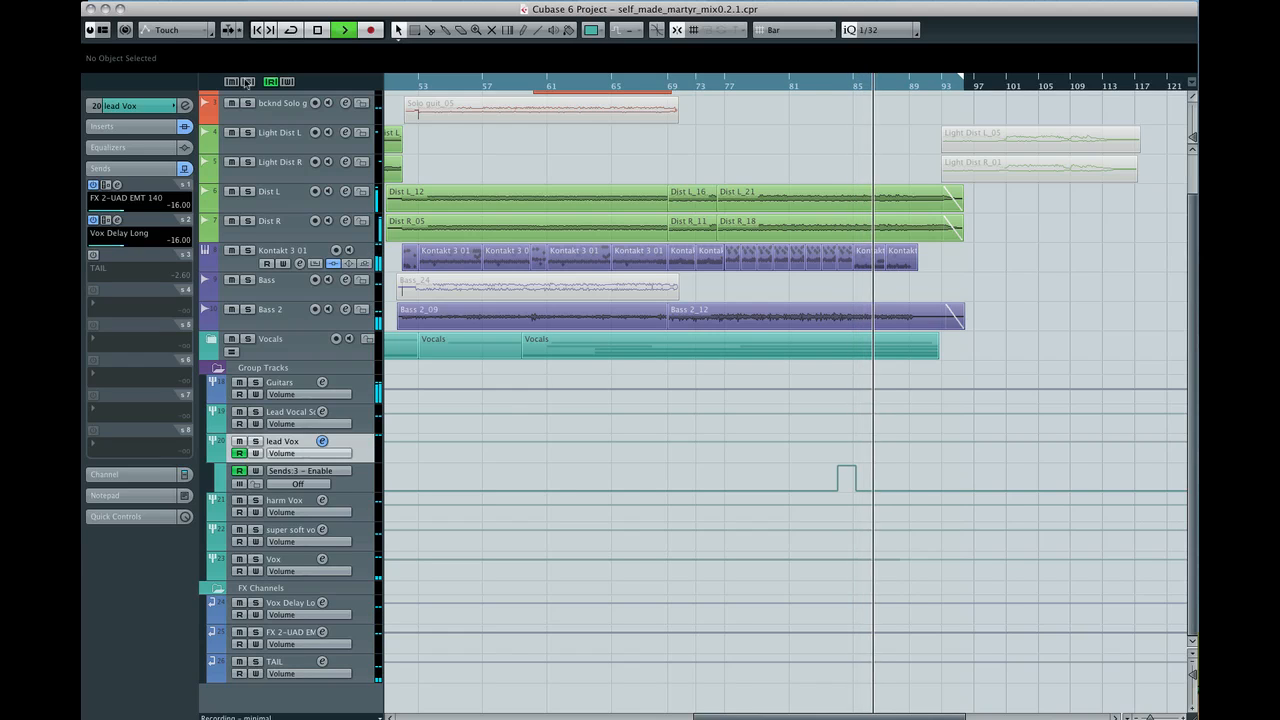
key(space)
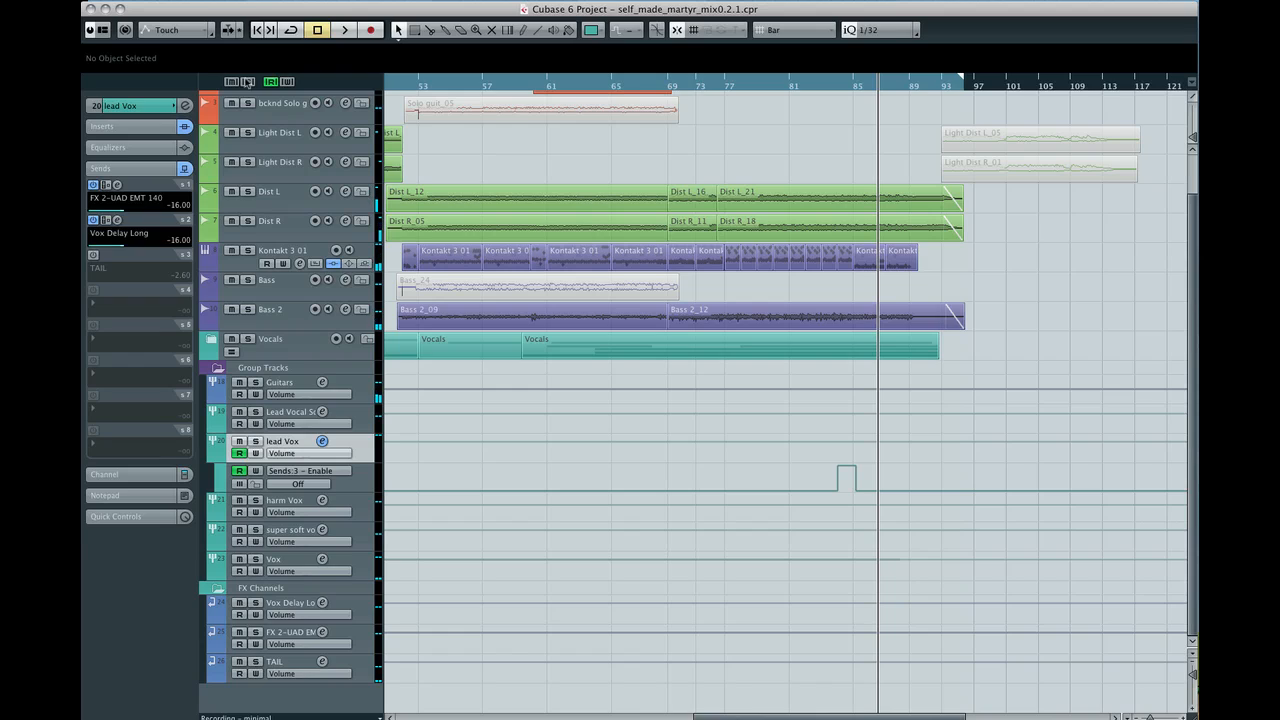
- Audition the soloed lead Vox group from about bar 84 with the TAIL channel also soloed, stop playback, and clear all solos
click(826, 86)
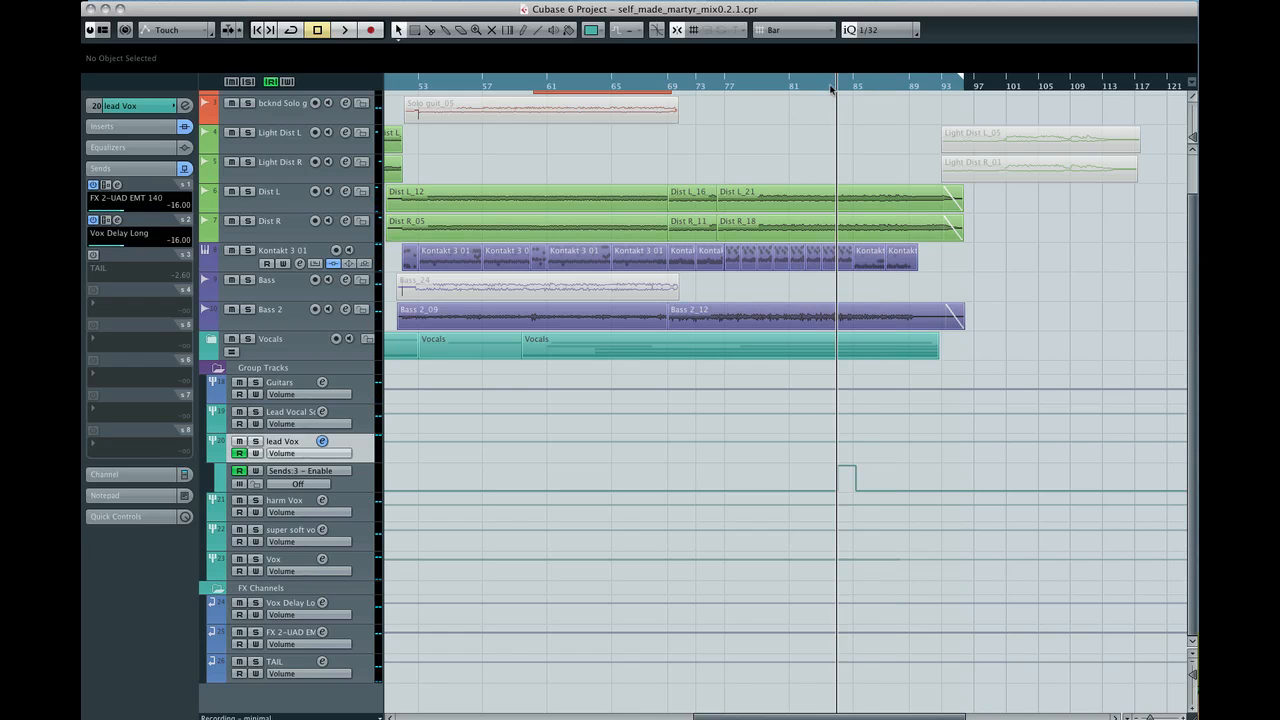
key(s)
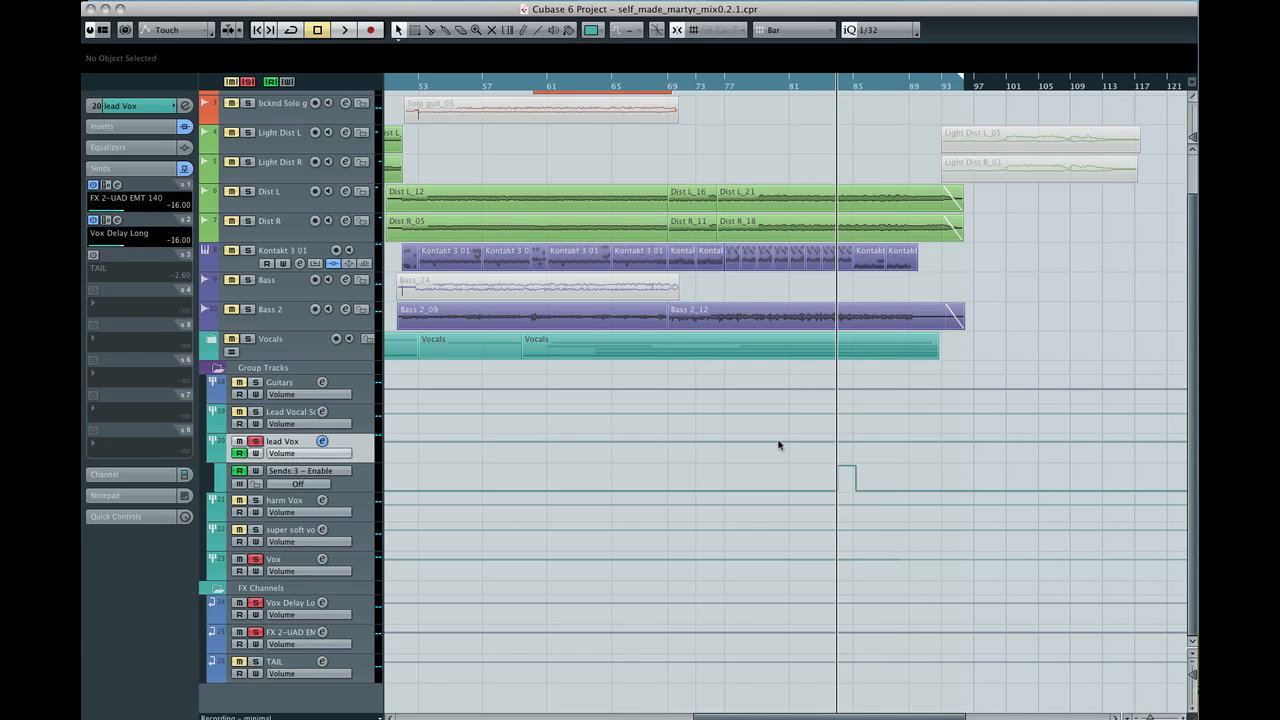
key(space)
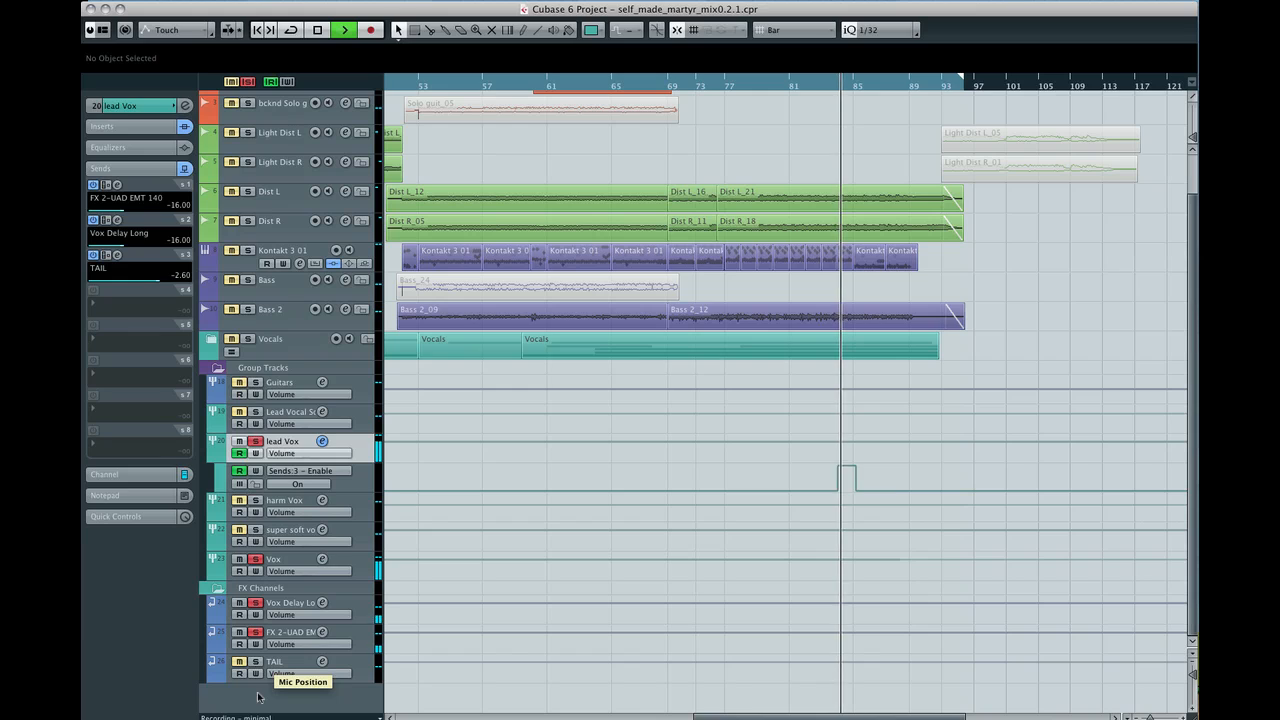
click(256, 662)
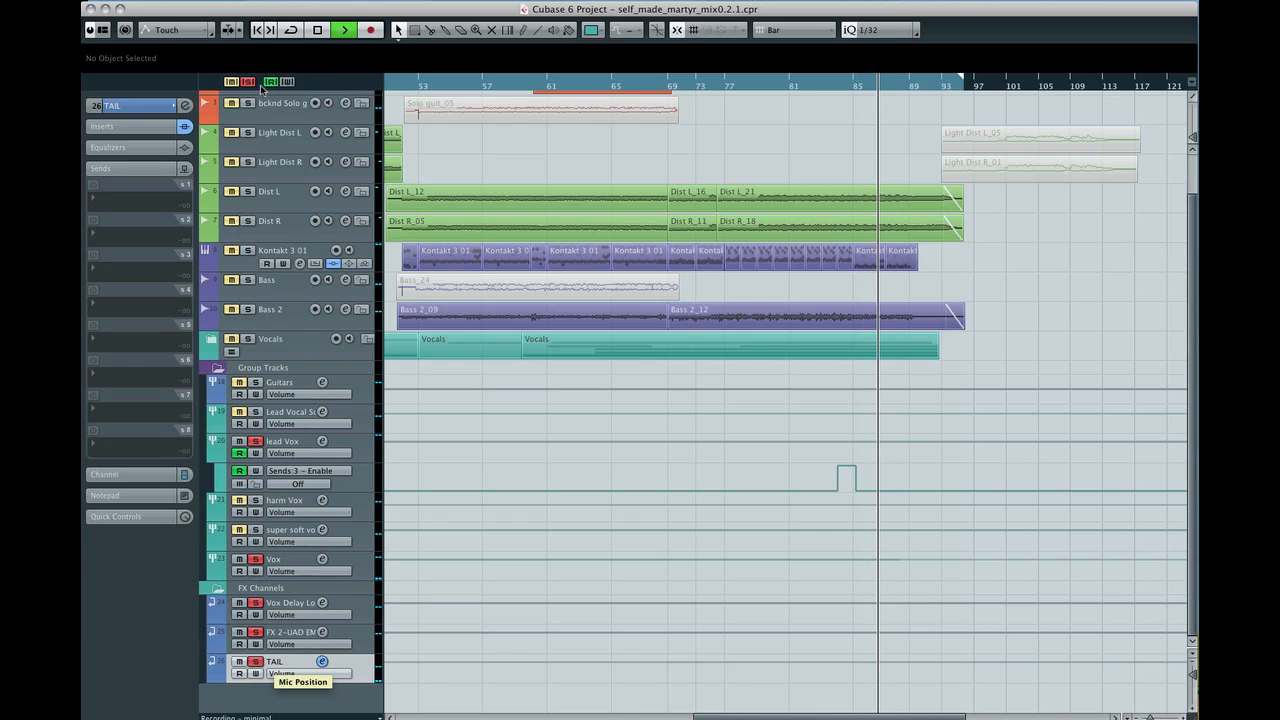
key(space)
click(248, 82)
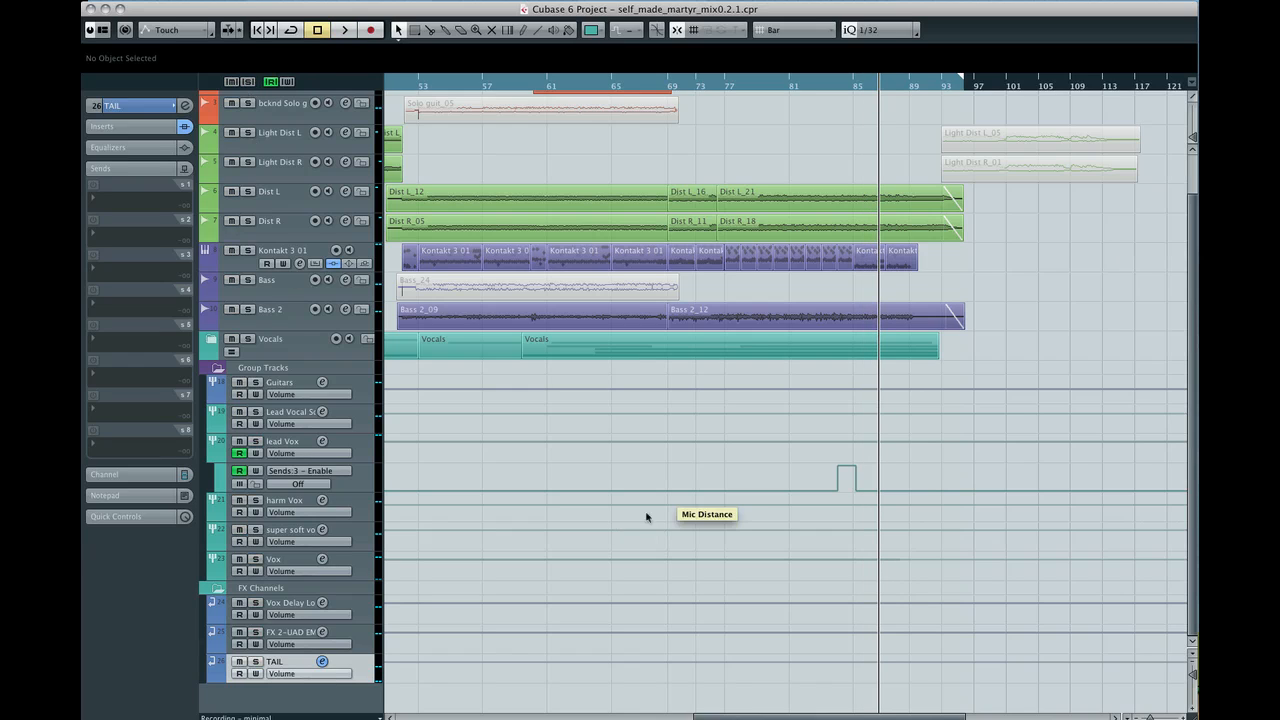
click(644, 84)
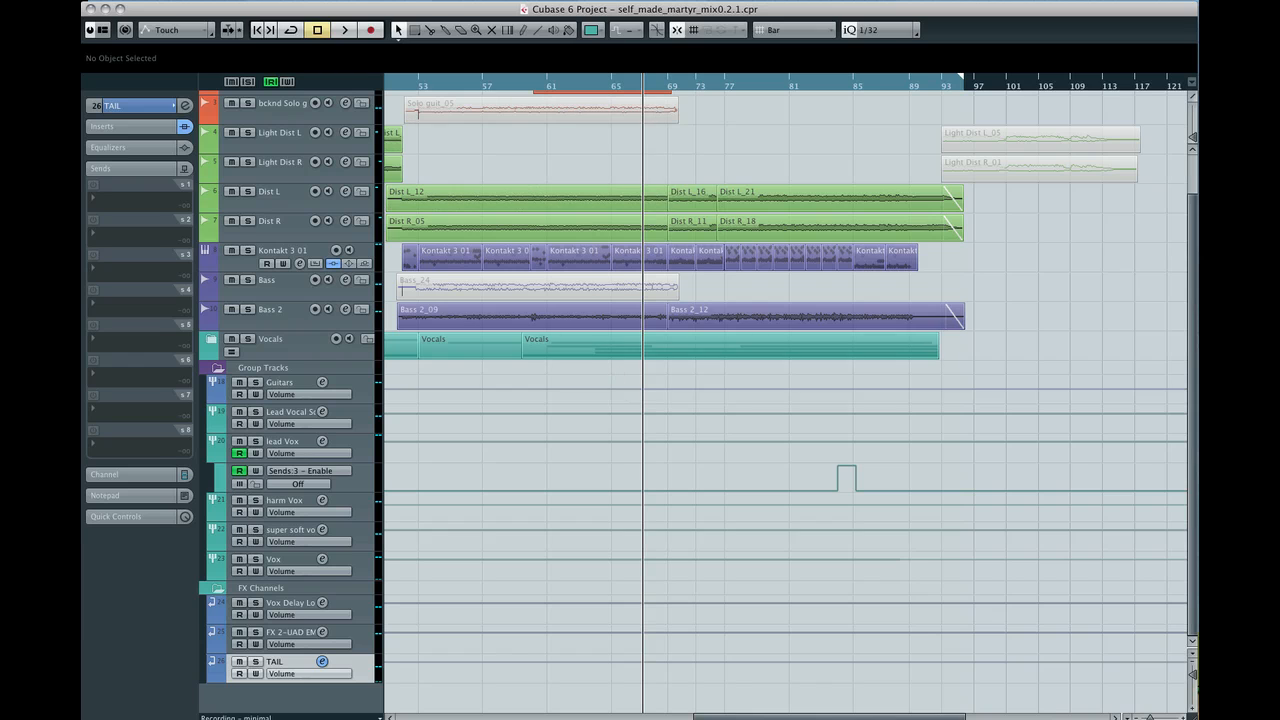
scroll(850, 716, left, 15)
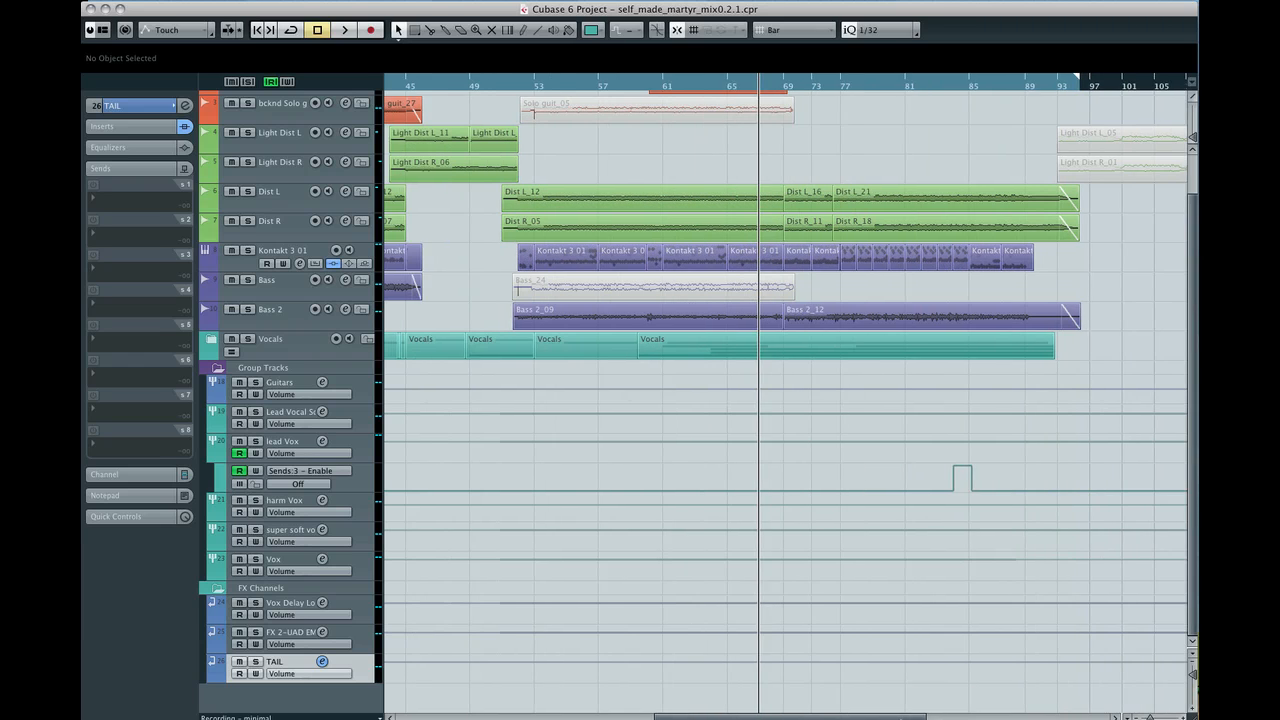
scroll(850, 716, right, 5)
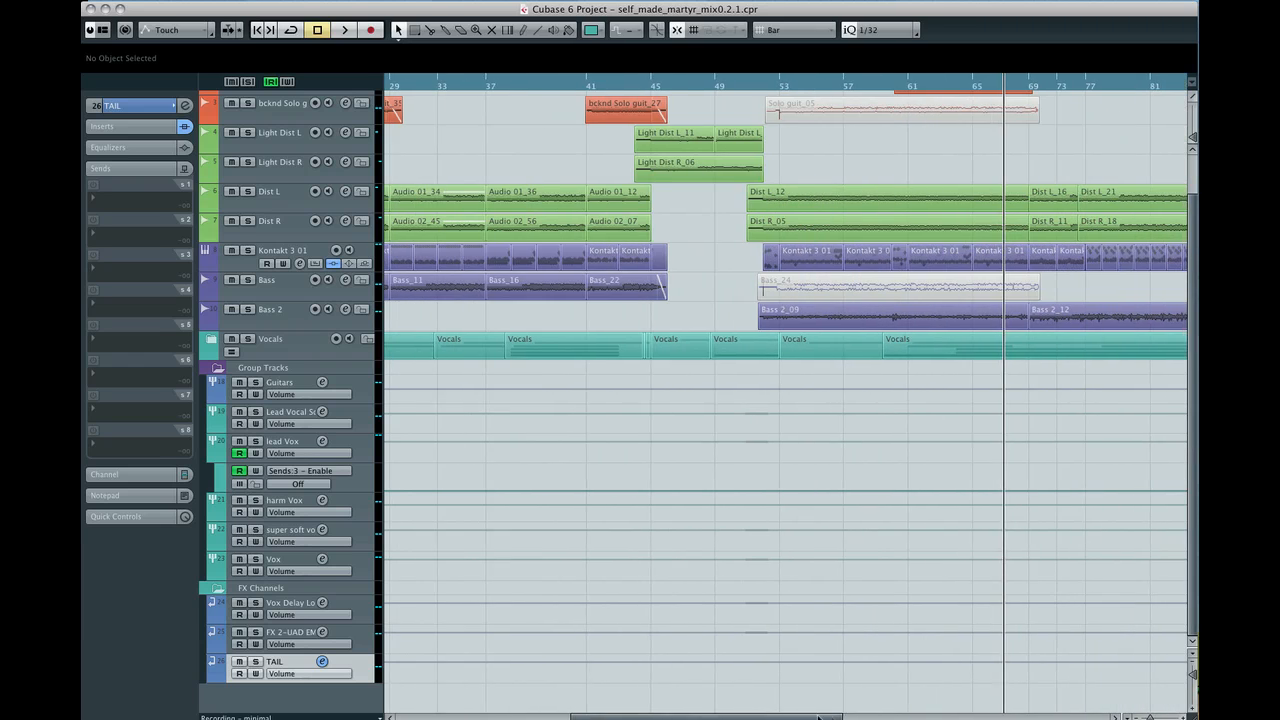
key(g)
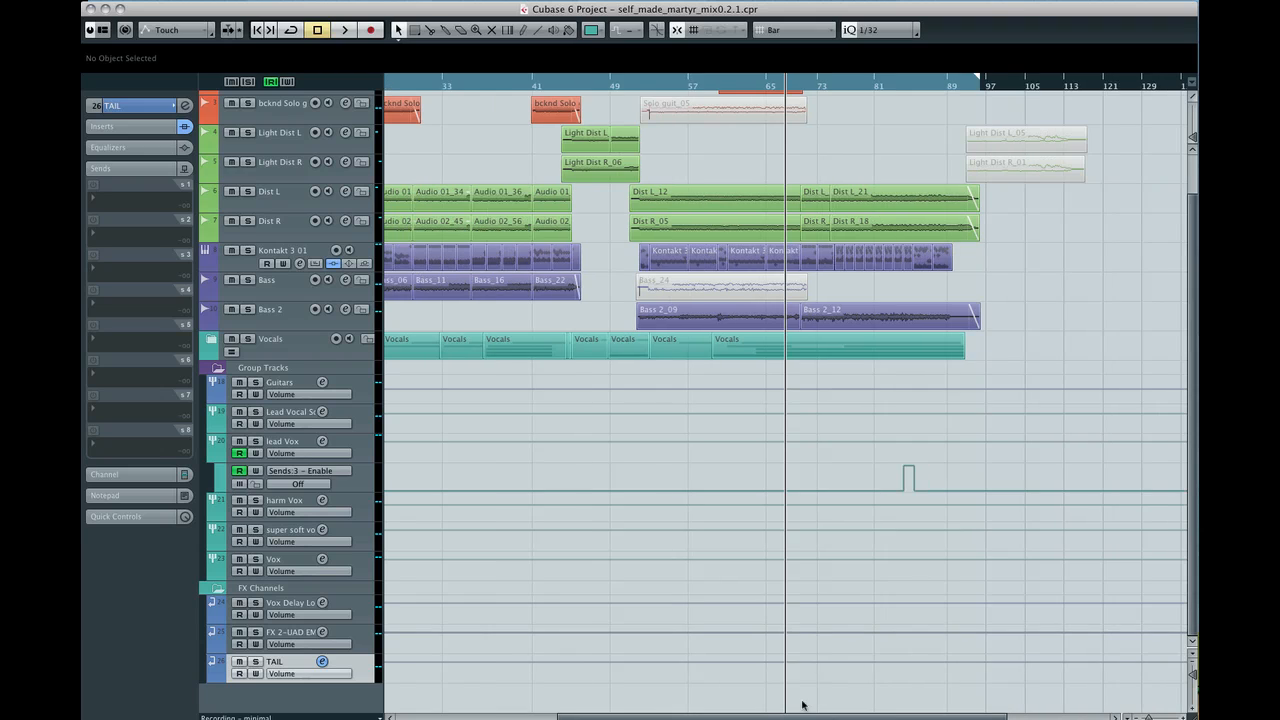
scroll(826, 716, left, 6)
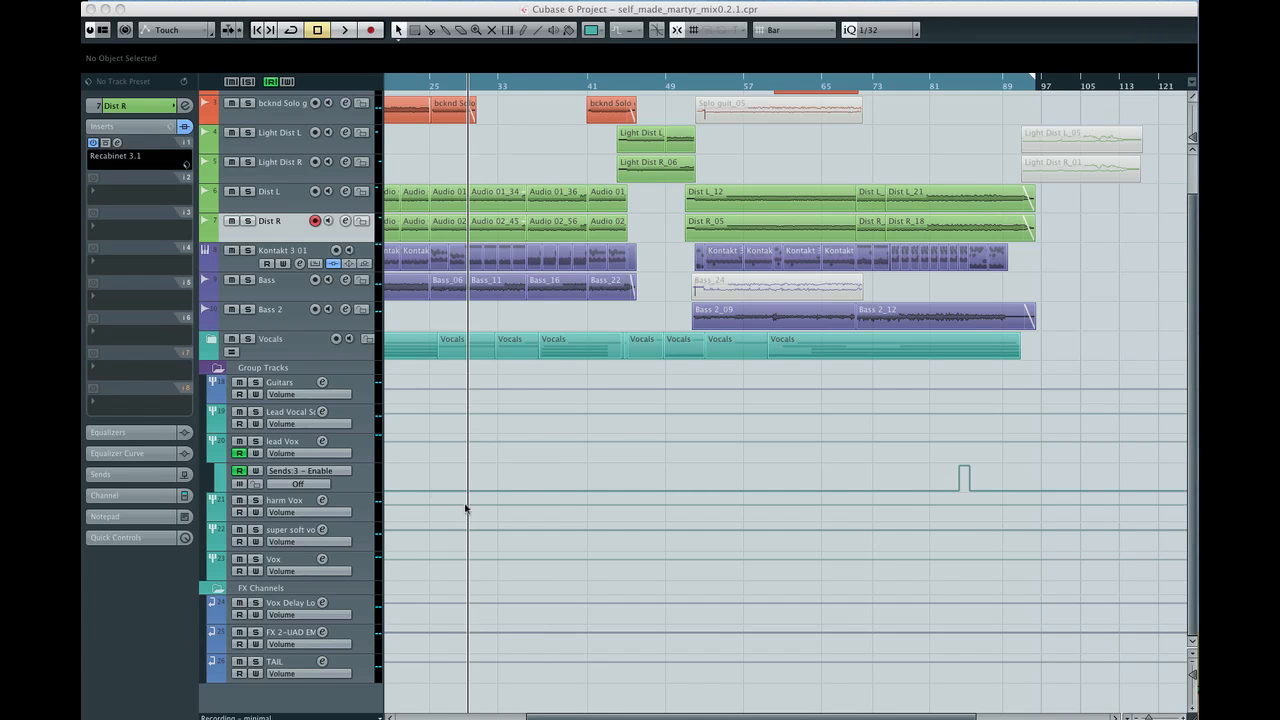
- Review the UAD 1176LN compressor insert on the Kontakt 3 01 track and close it
click(278, 250)
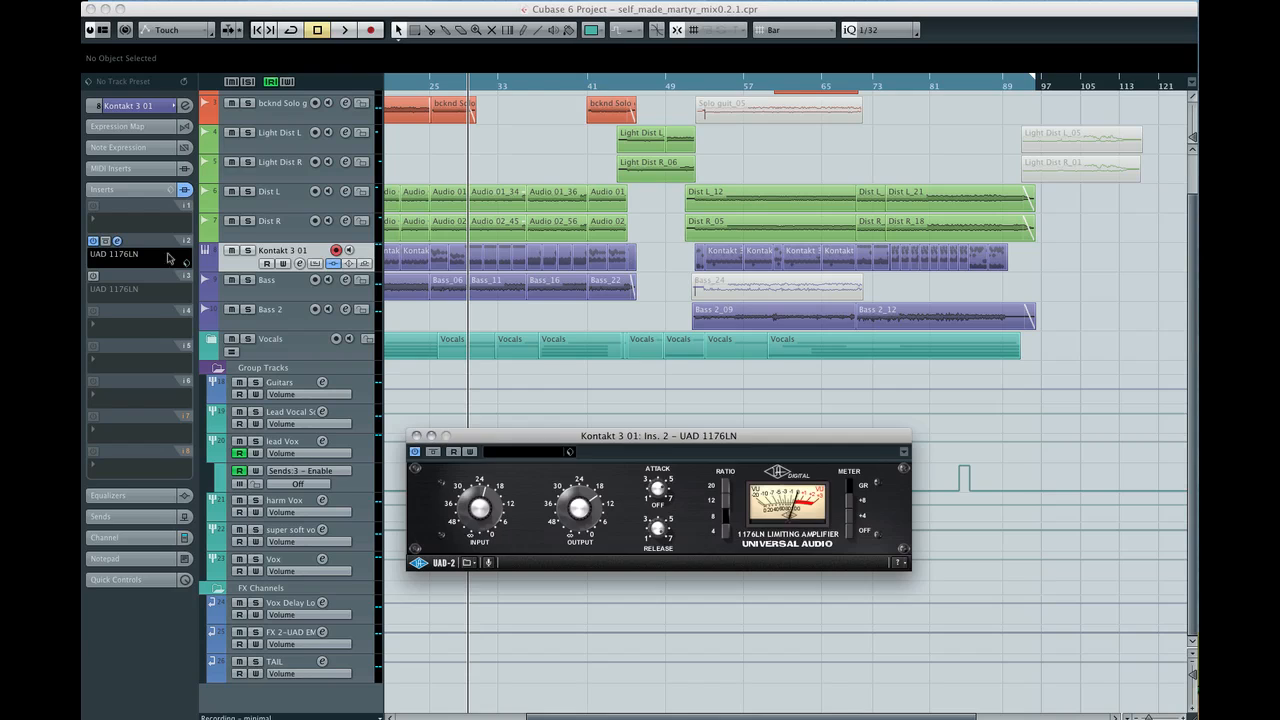
click(117, 242)
drag(661, 434, 675, 412)
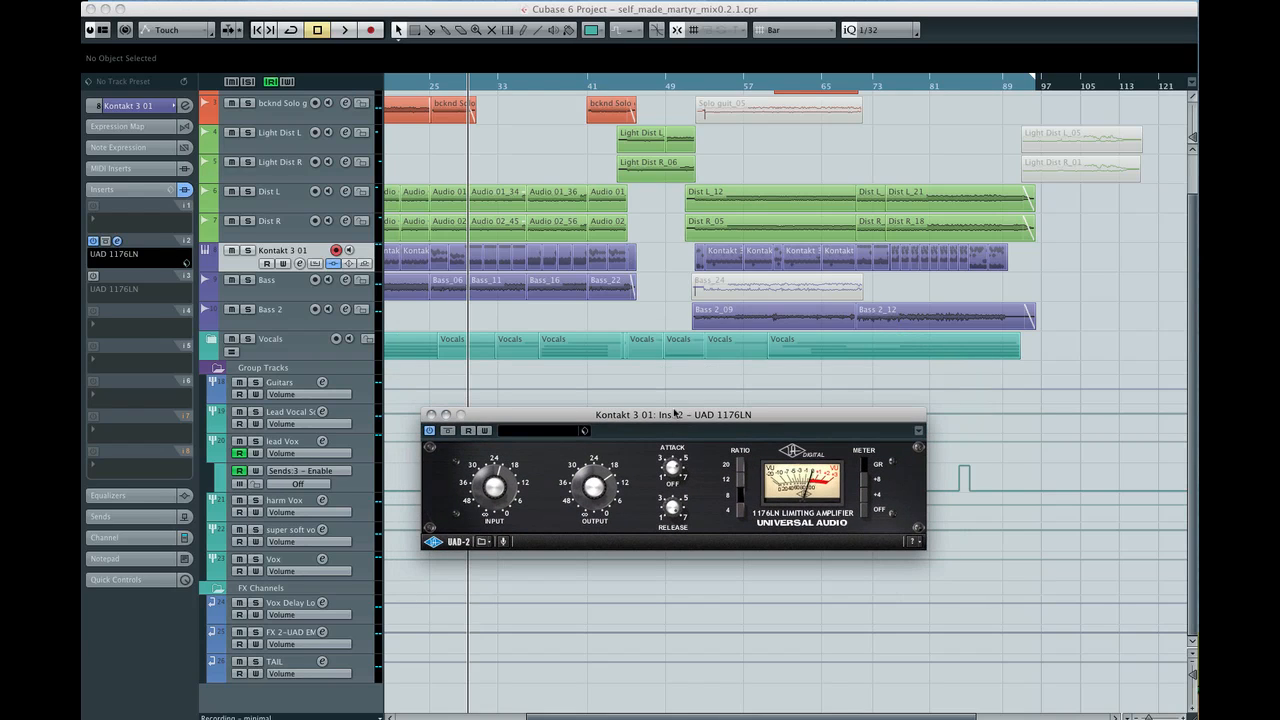
click(431, 414)
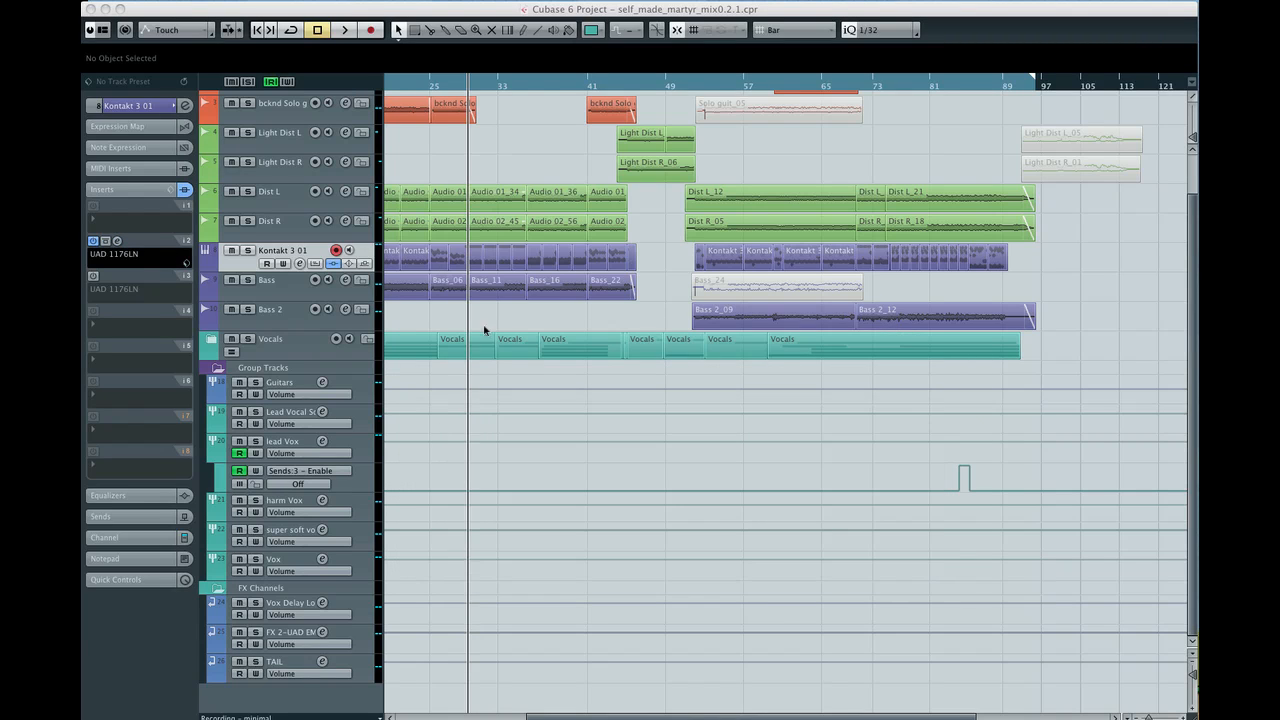
- Review the Recabinet 3.1 cabinet and microphone settings on the Dist R track and close the plug-in
click(283, 228)
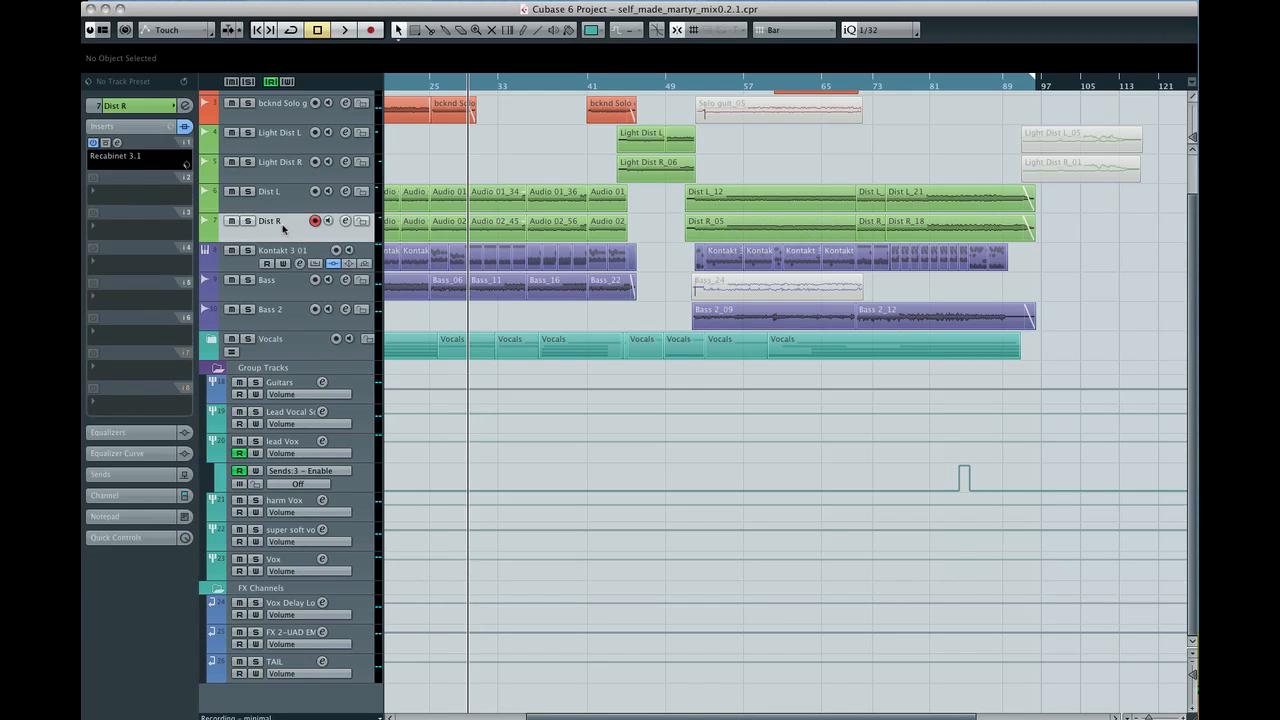
click(117, 144)
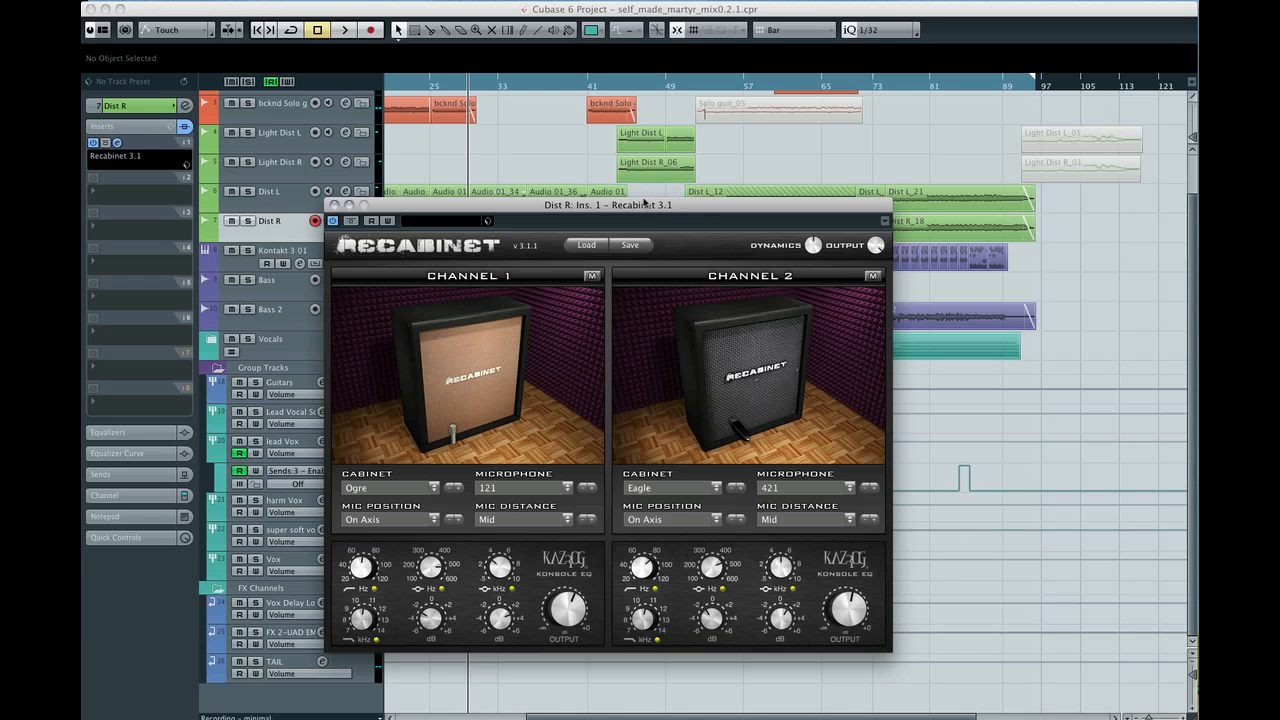
drag(644, 202, 739, 211)
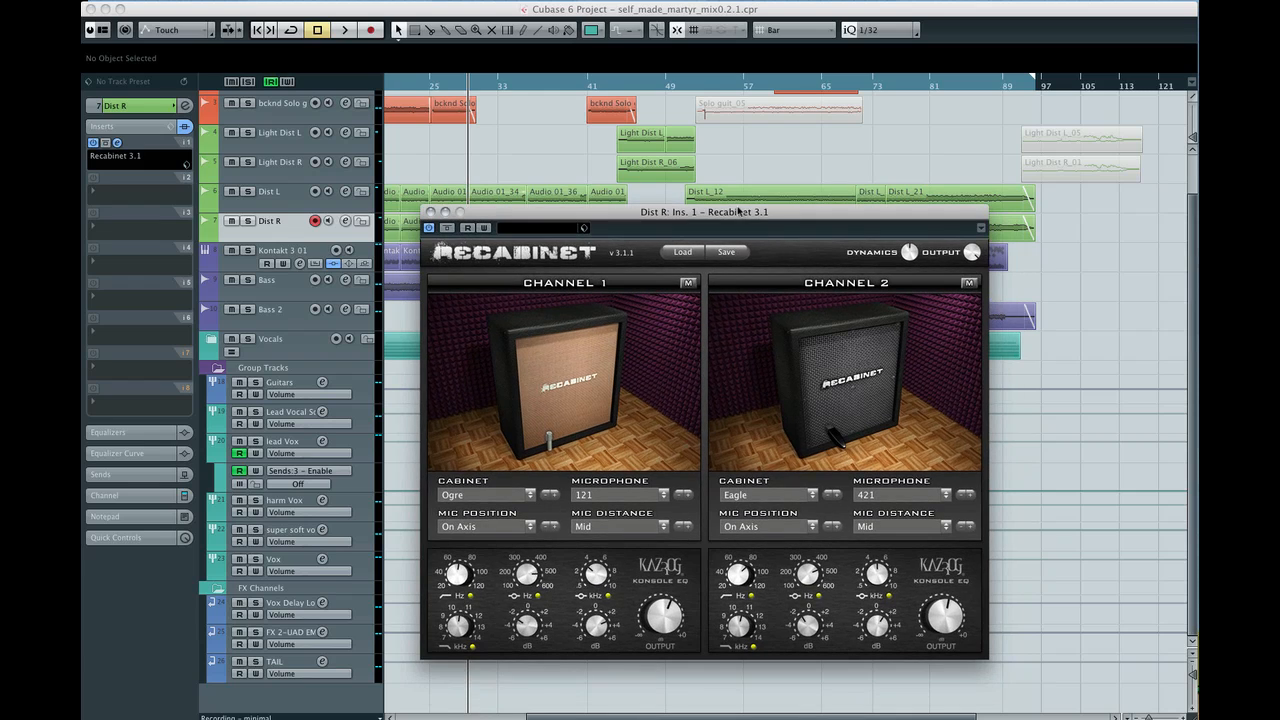
click(431, 212)
- Compare the Bass and Bass 2 inserts, review the AmpliTube 3 amp settings on Bass 2, and close the plug-in
scroll(358, 192, up, 2)
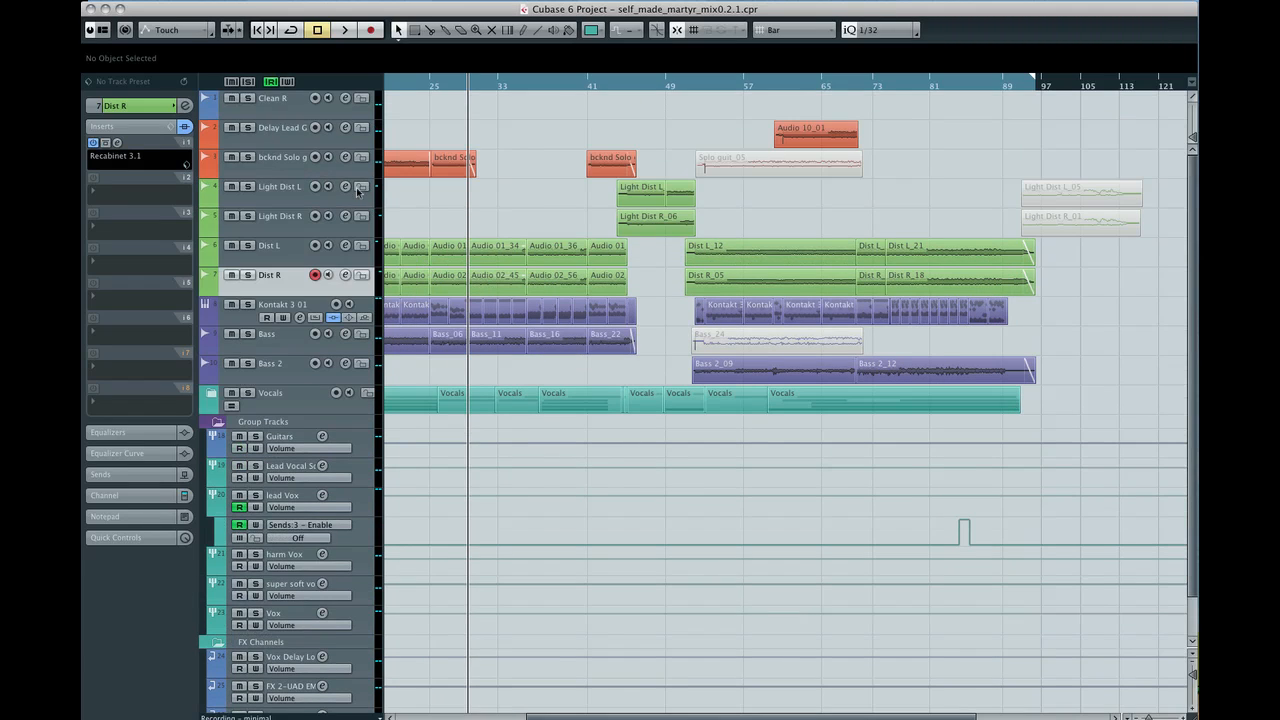
click(277, 350)
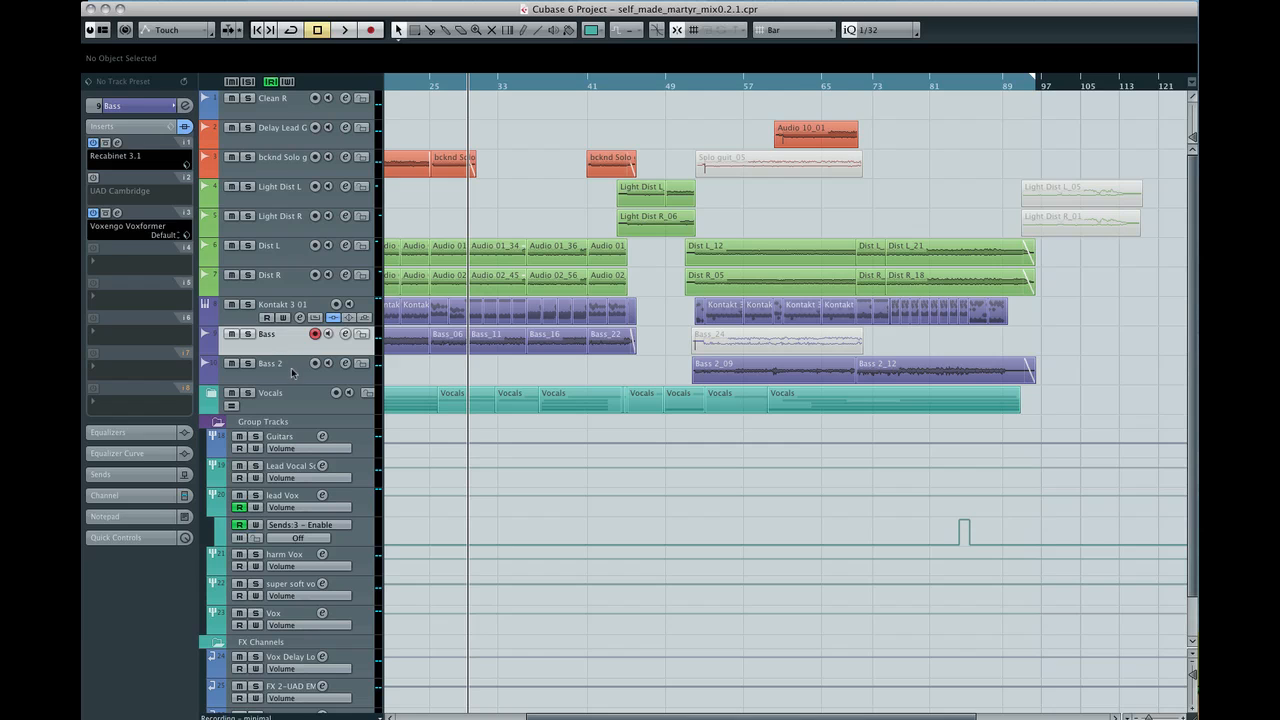
click(292, 372)
click(117, 145)
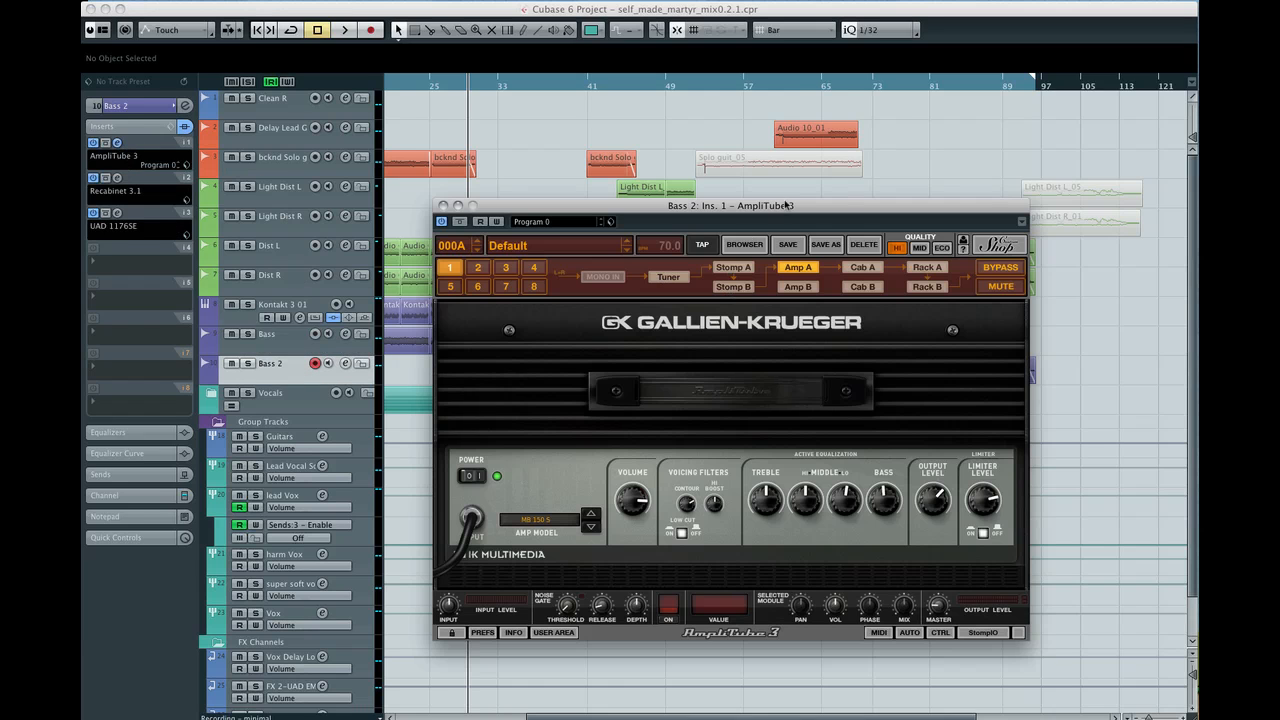
drag(787, 205, 761, 238)
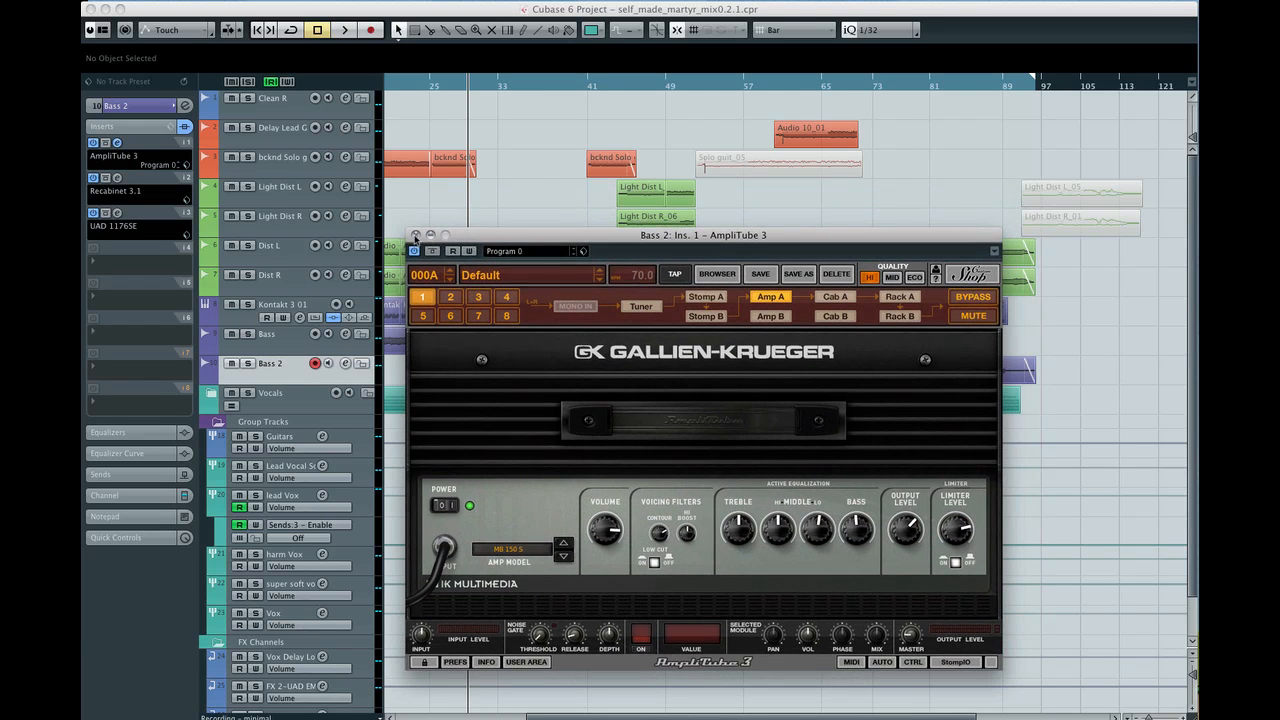
click(417, 236)
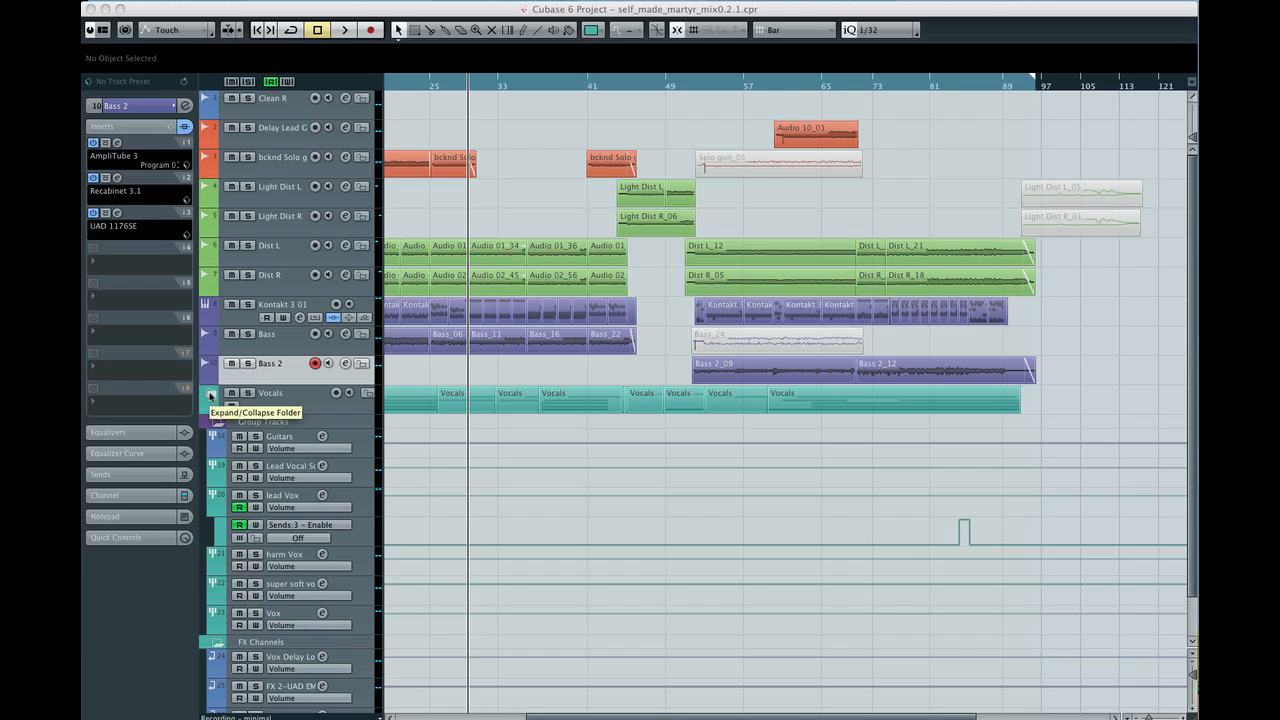
- Expand the Vocals folder to view its tracks, collapse it, and start playing the full mix from about bar 29
click(210, 395)
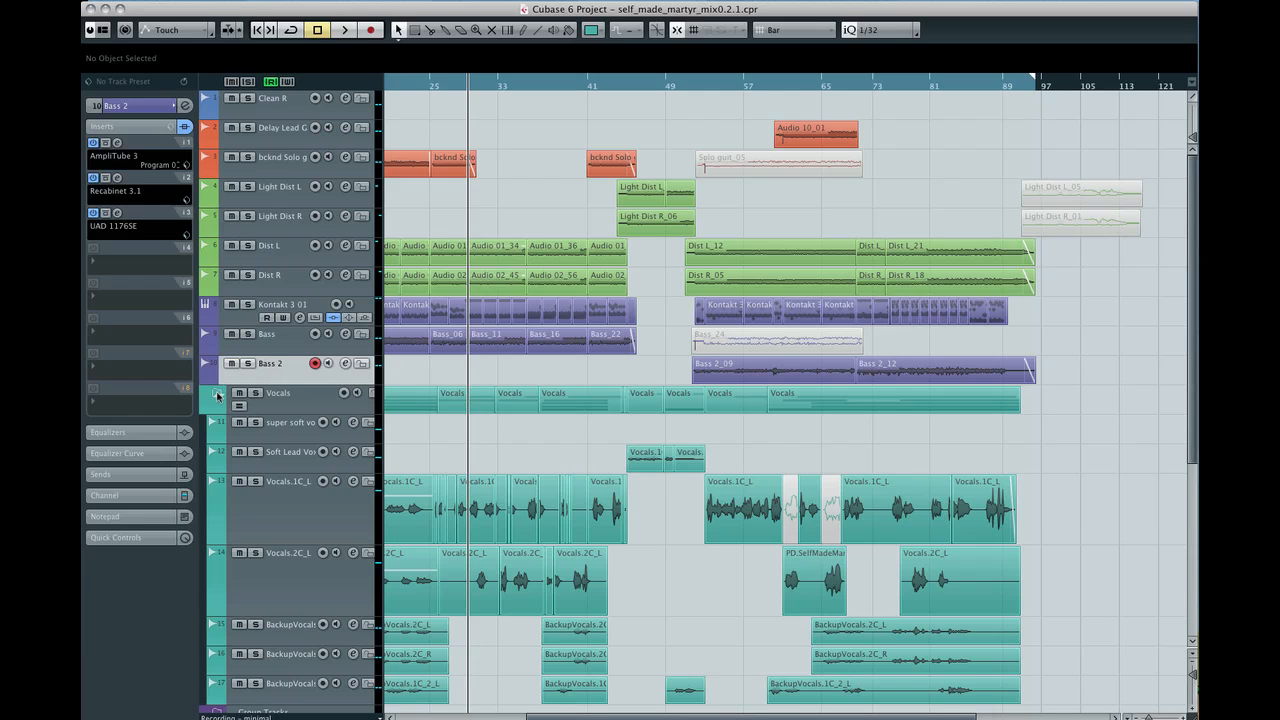
click(216, 395)
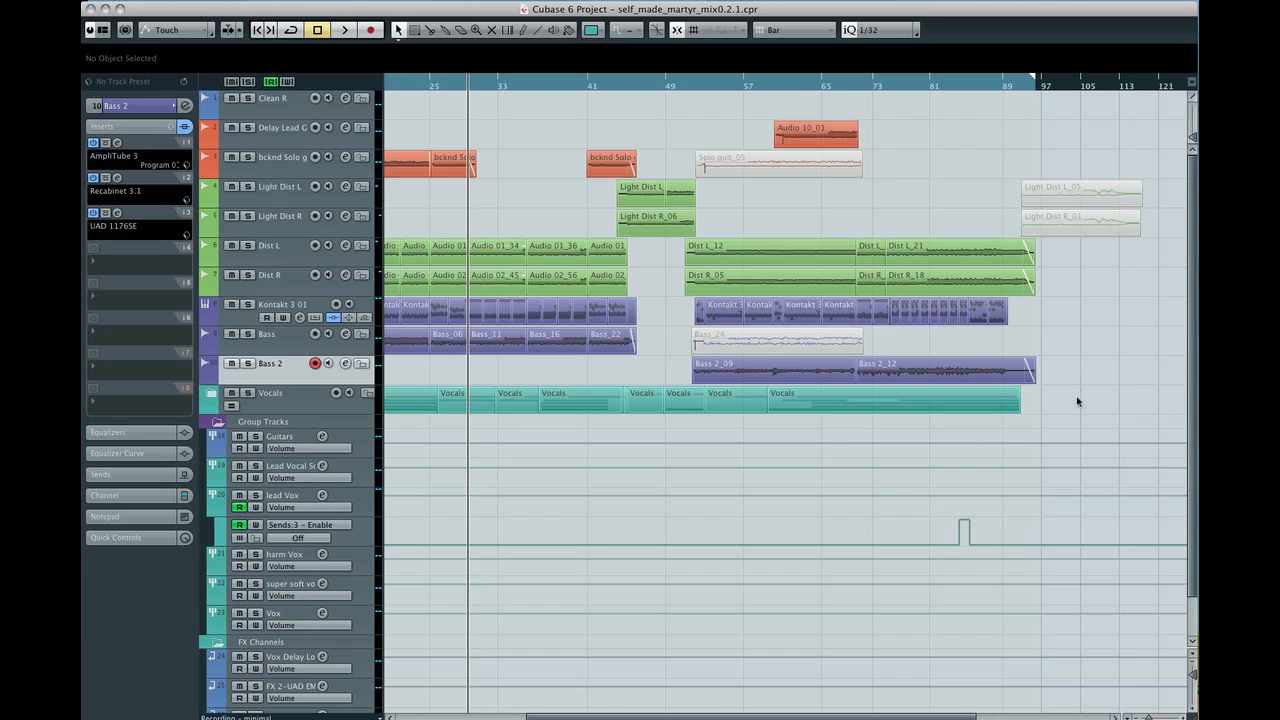
key(space)
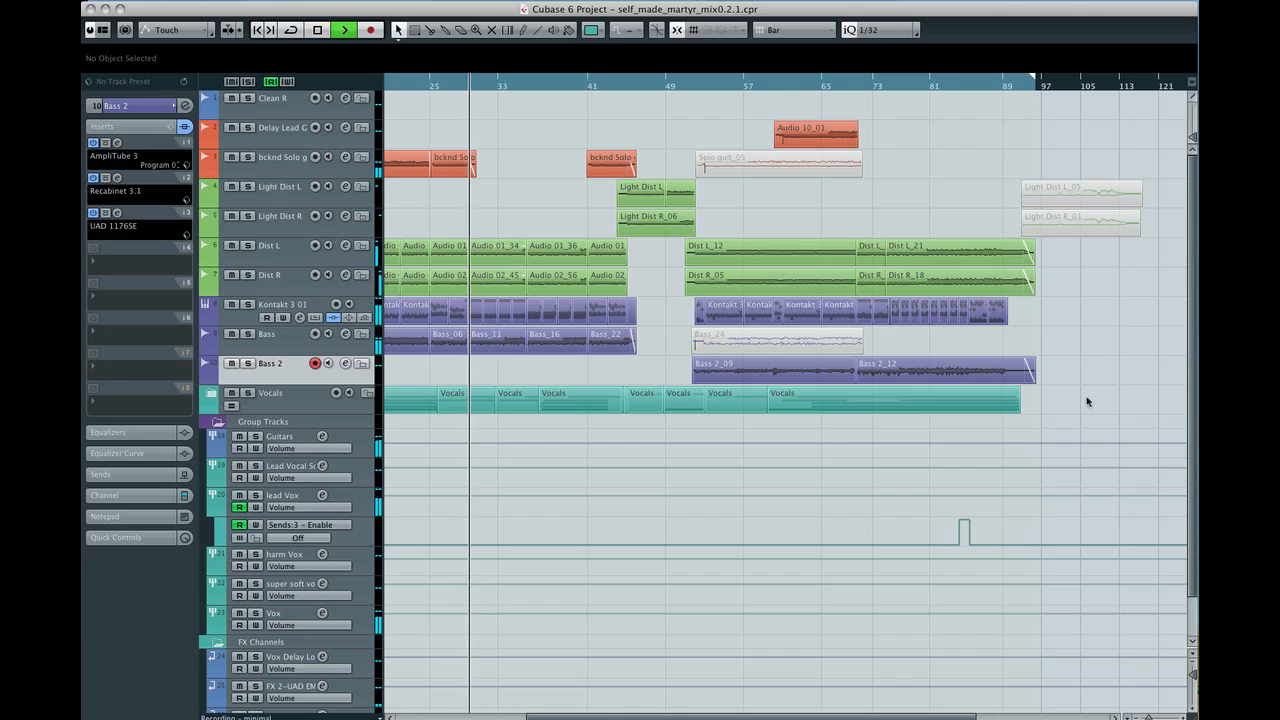